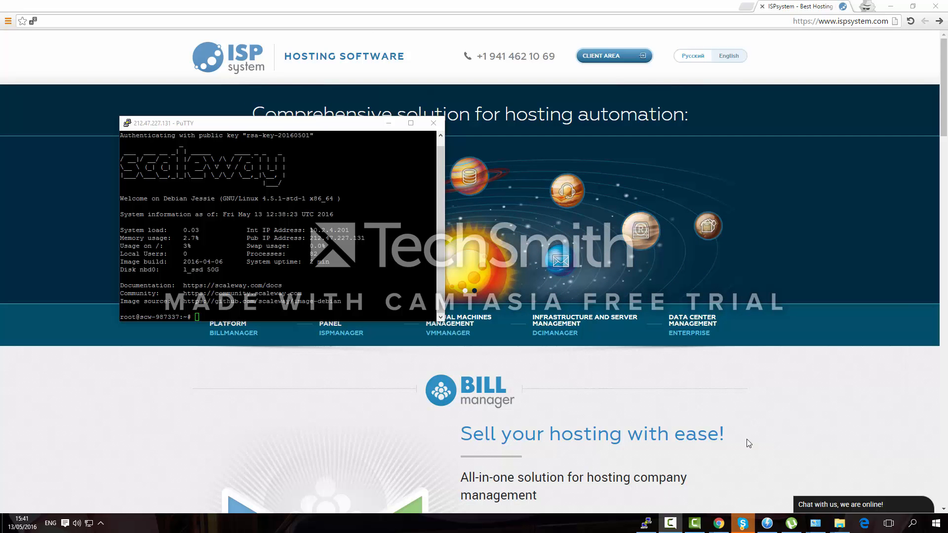
Bring the ISPsystem website in front of the terminal and go to its ISPmanager product page
left_click(800, 20)
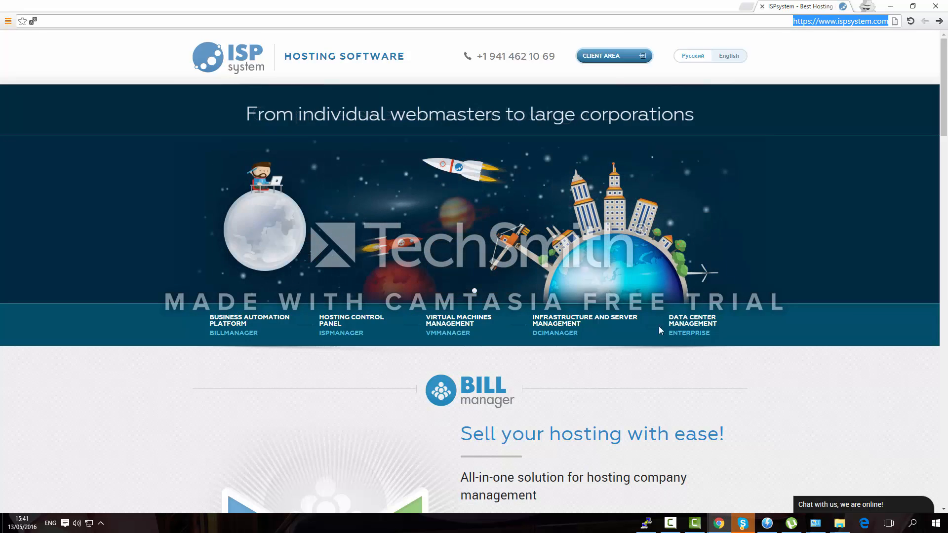
left_click(339, 332)
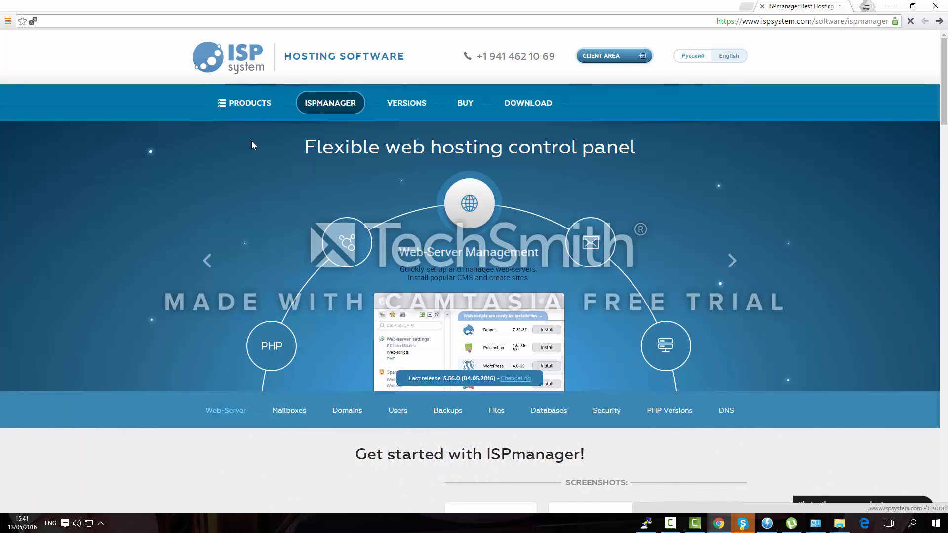
mouse_move(258, 114)
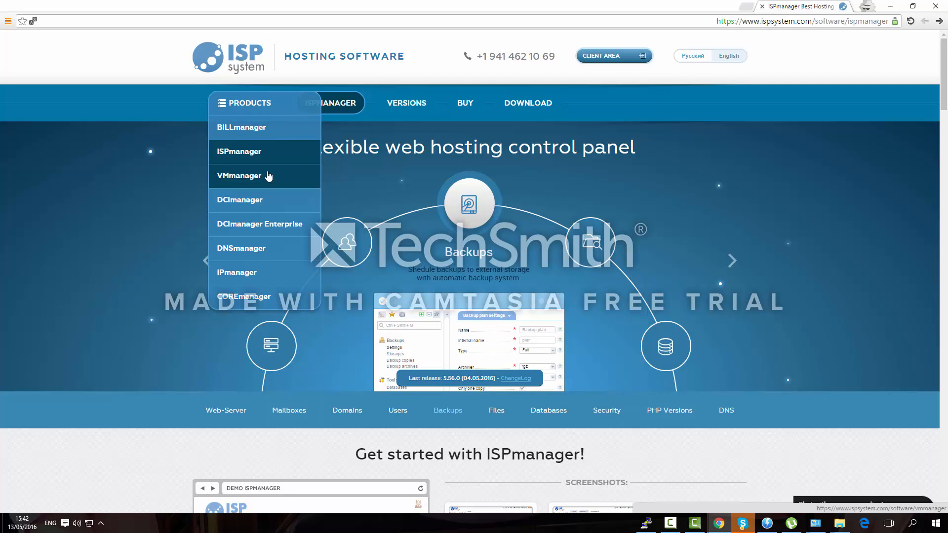
Open the Versions page and highlight the €40 yearly Lite price in the comparison table
left_click(406, 104)
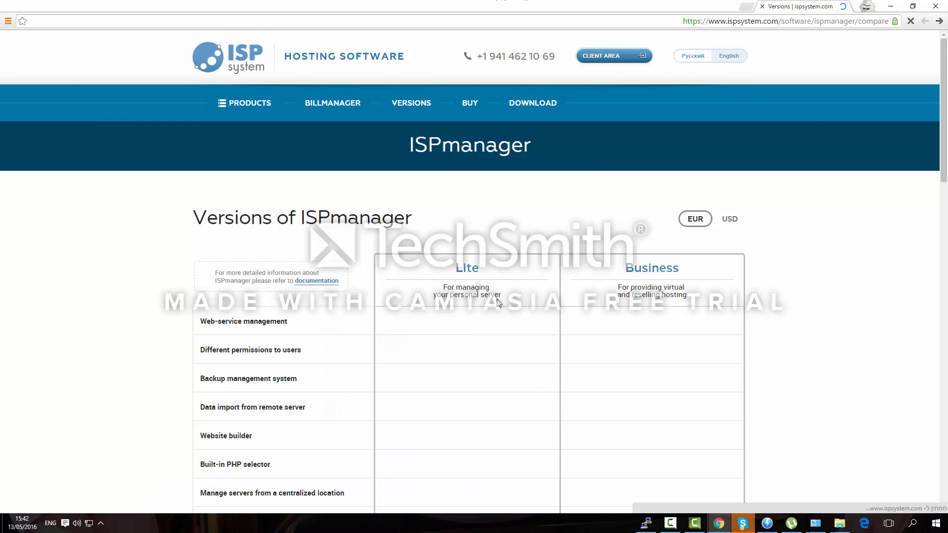
scroll(498, 303, "down", 4)
left_click_drag(417, 96, 522, 99)
scroll(471, 176, "down", 3)
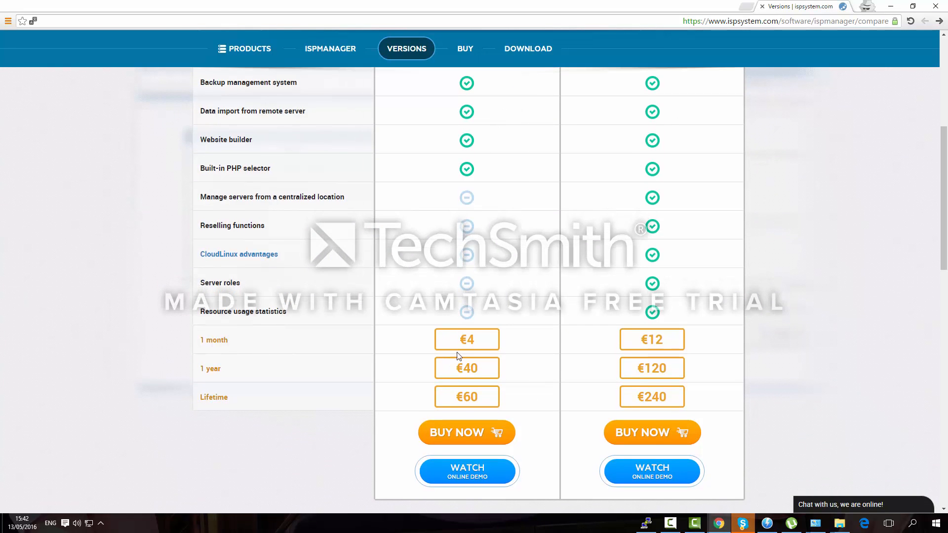
left_click_drag(453, 368, 496, 371)
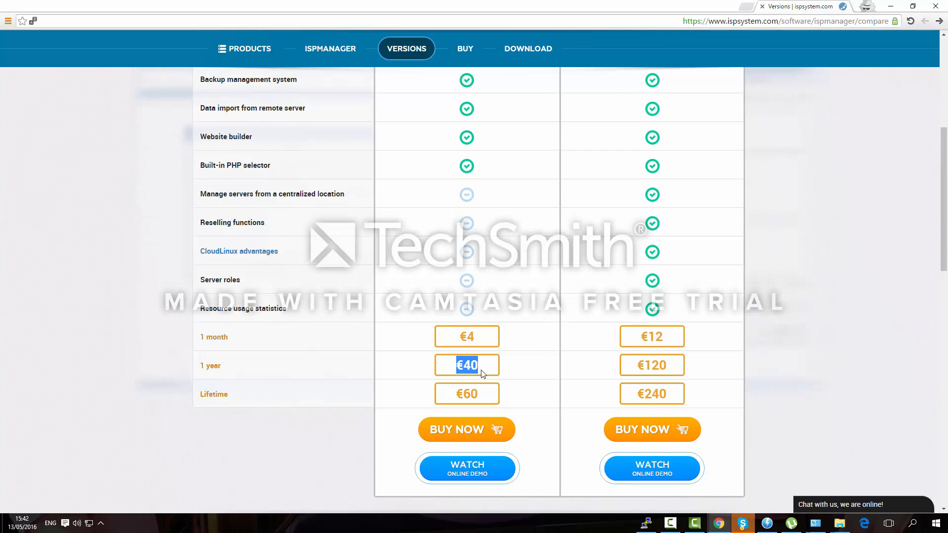
scroll(480, 375, "down", 2)
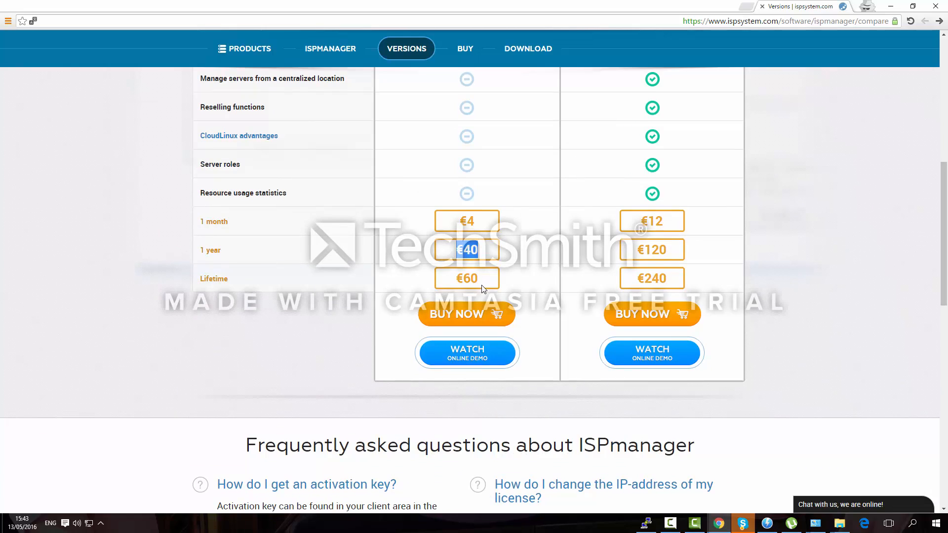
scroll(486, 281, "up", 4)
scroll(490, 275, "down", 4)
left_click(490, 274)
Scroll through the Lite vs Business comparison, marking the Business prices €12/€120/€240
scroll(490, 274, "up", 5)
scroll(429, 158, "down", 2)
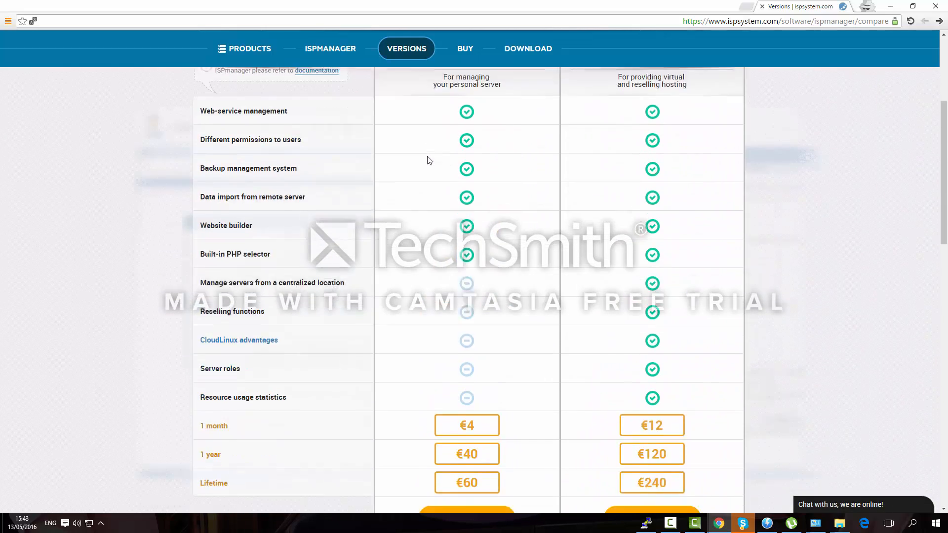
scroll(428, 151, "up", 2)
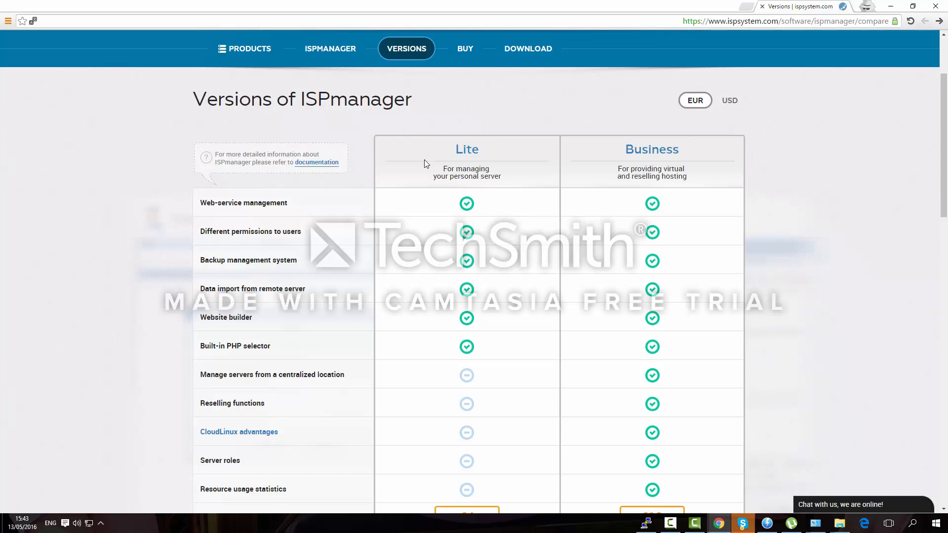
scroll(424, 159, "down", 5)
scroll(468, 285, "up", 5)
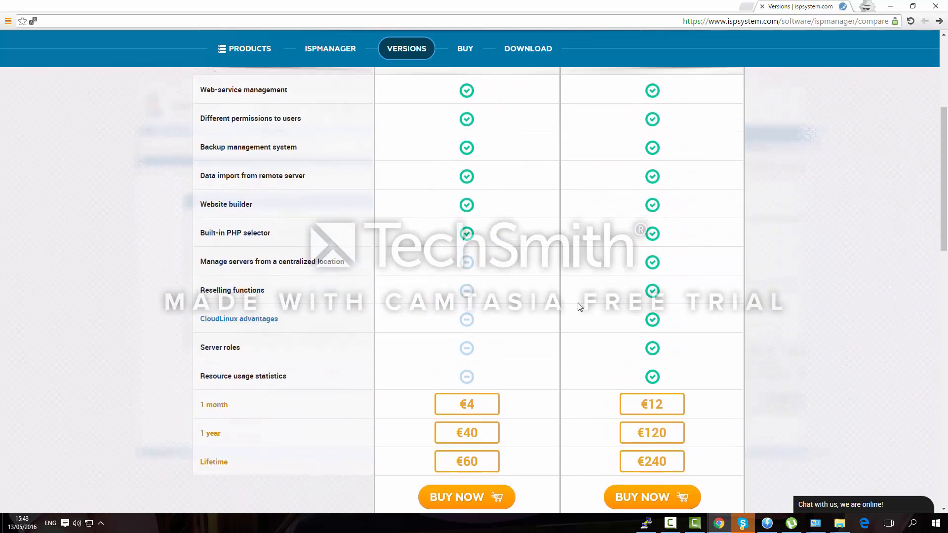
scroll(645, 290, "down", 3)
scroll(646, 290, "down", 1)
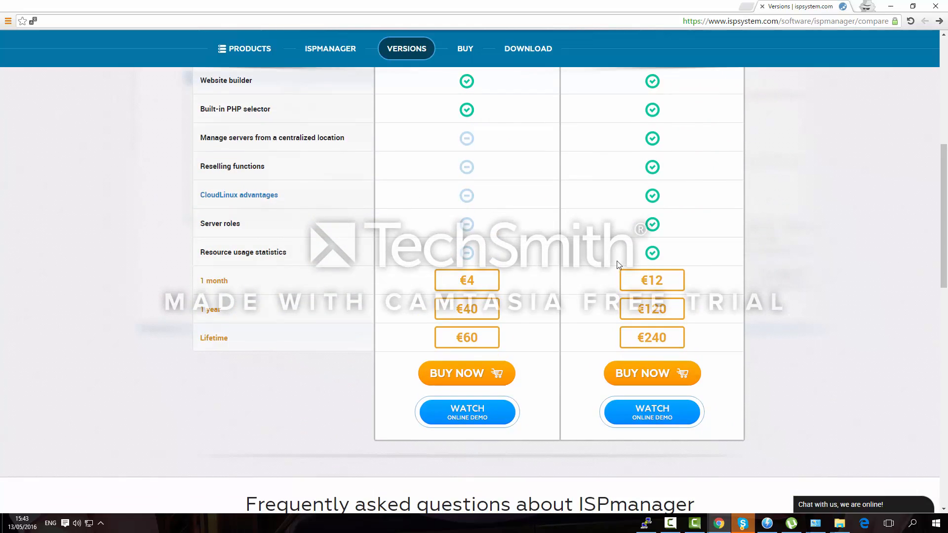
left_click_drag(637, 280, 745, 275)
scroll(679, 262, "up", 8)
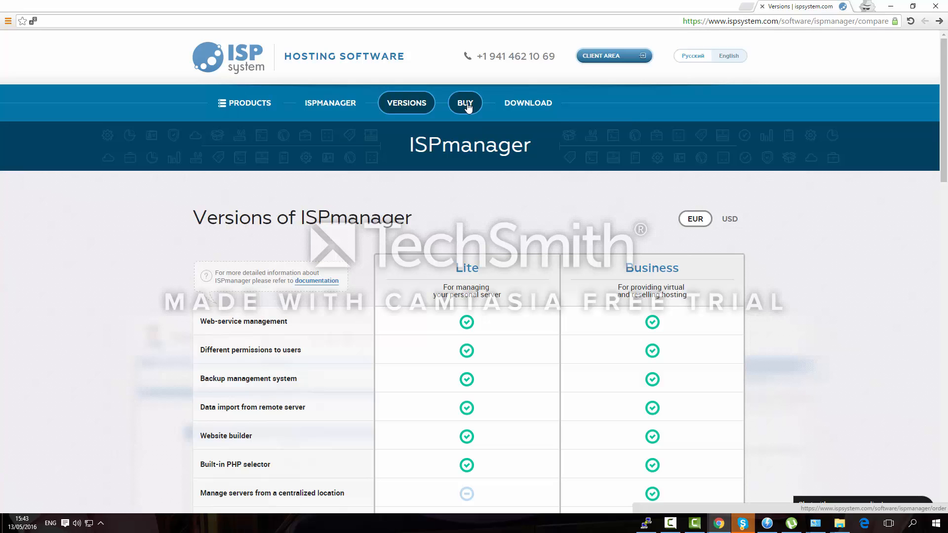
Open the free-trial Download page and mark the supported operating systems: Debian, CentOS, Ubuntu
left_click(550, 102)
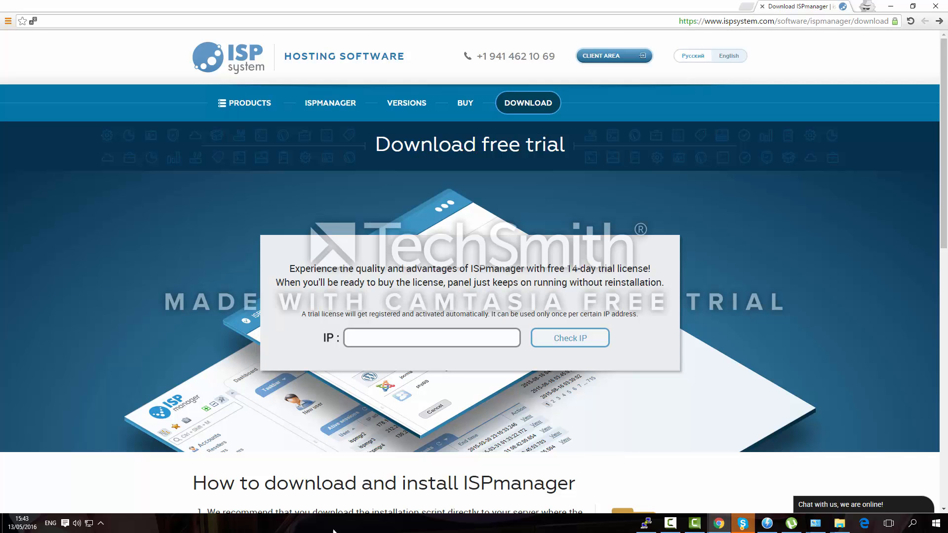
scroll(443, 395, "down", 5)
scroll(491, 340, "down", 5)
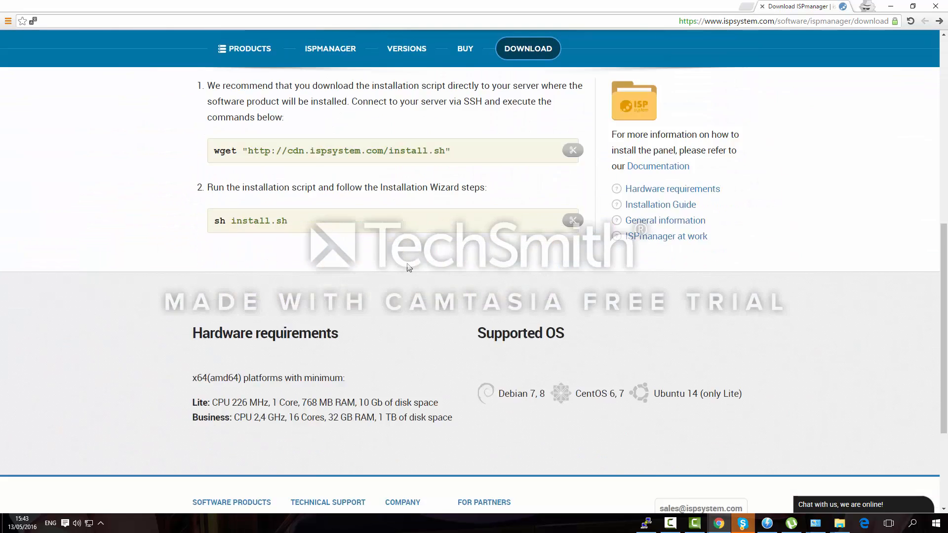
left_click_drag(491, 341, 725, 329)
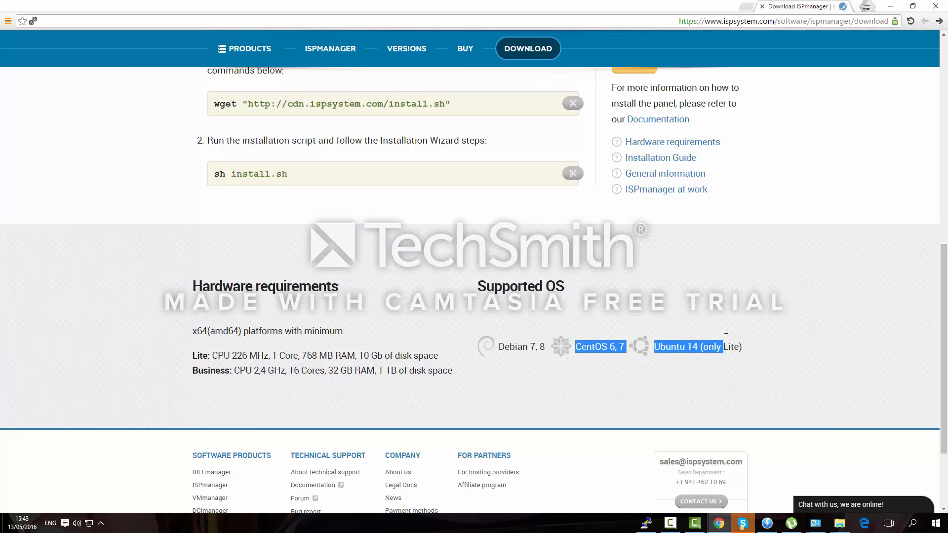
scroll(723, 328, "up", 1)
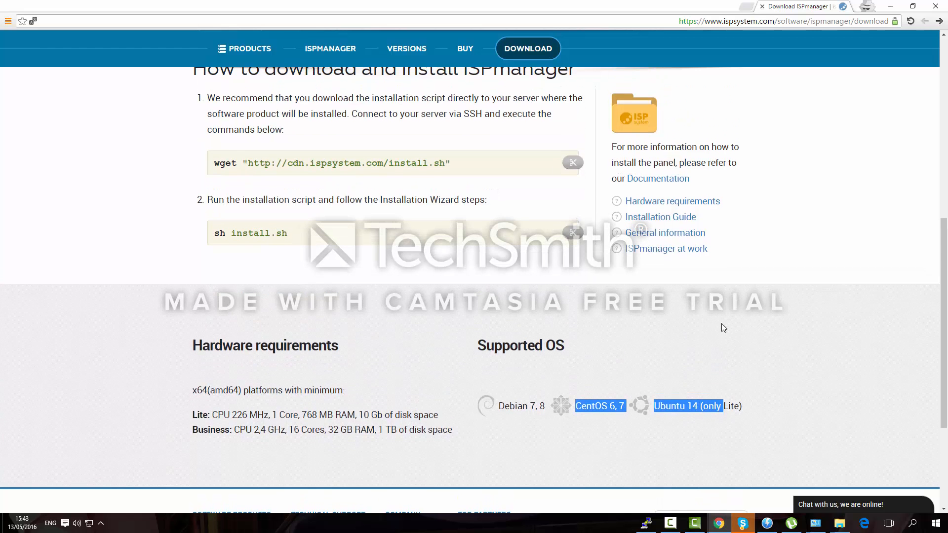
scroll(721, 318, "up", 3)
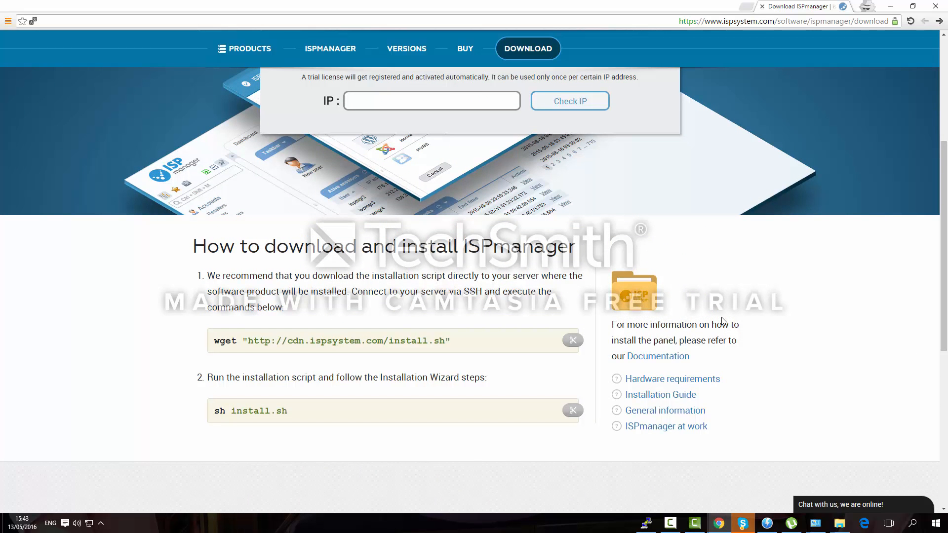
scroll(608, 318, "up", 2)
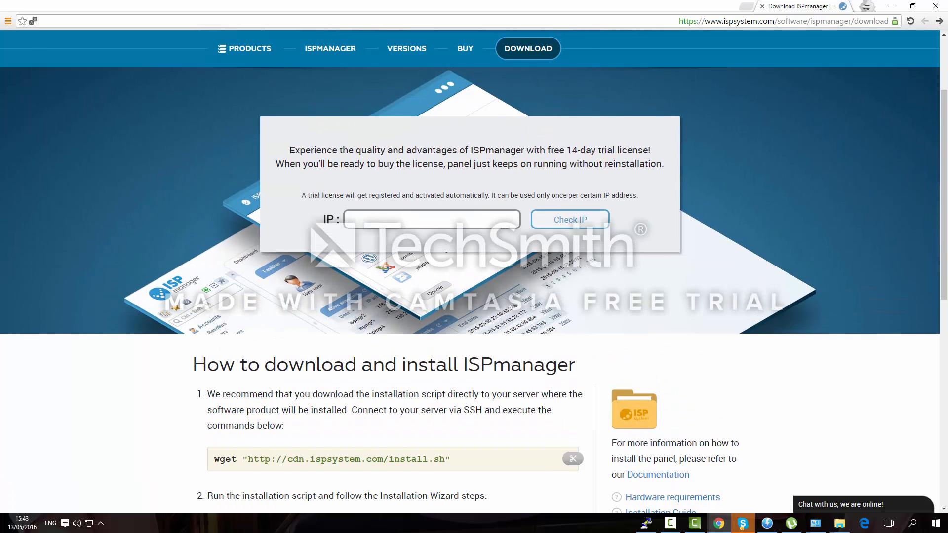
Copy the wget command from the website and run it in PuTTY to fetch install.sh
left_click(647, 525)
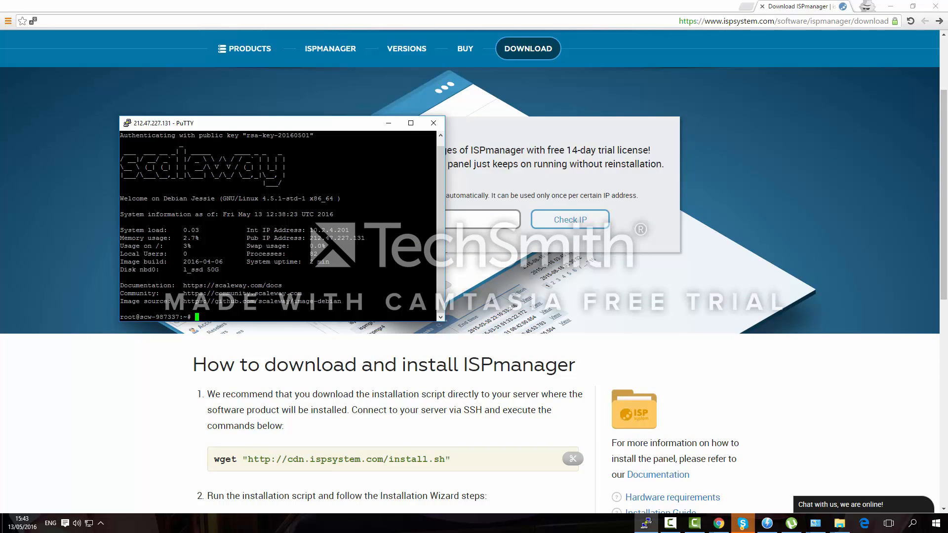
left_click_drag(241, 123, 603, 124)
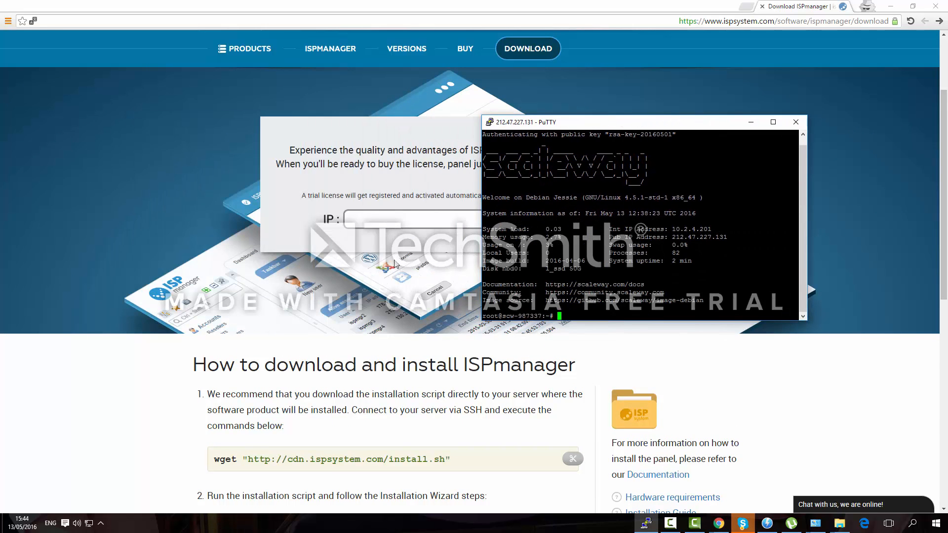
scroll(395, 264, "down", 1)
left_click_drag(452, 400, 213, 400)
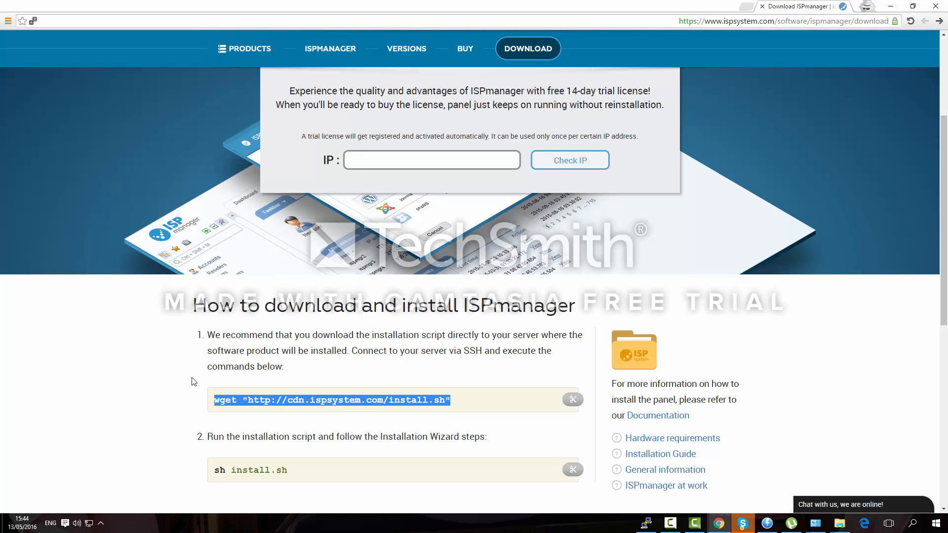
key("ctrl+c")
left_click(646, 523)
right_click(644, 284)
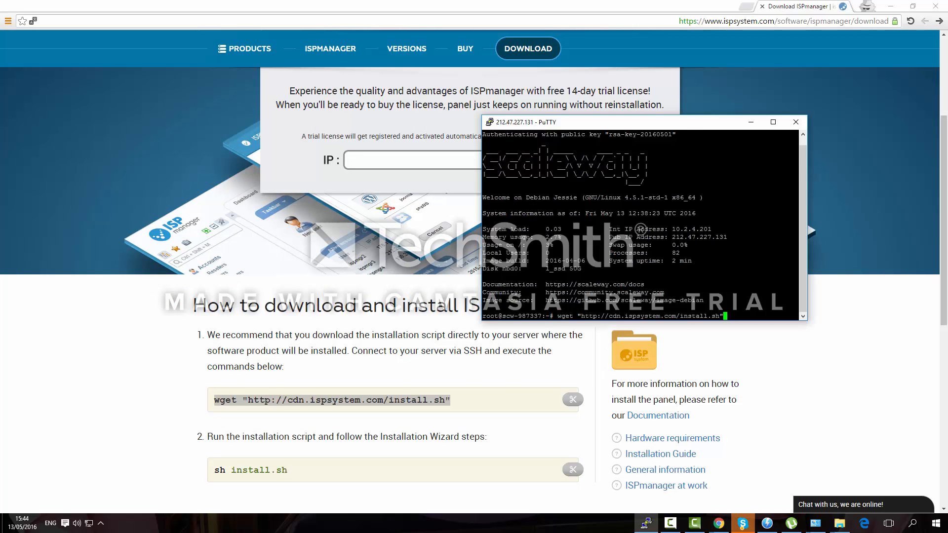
key("Return")
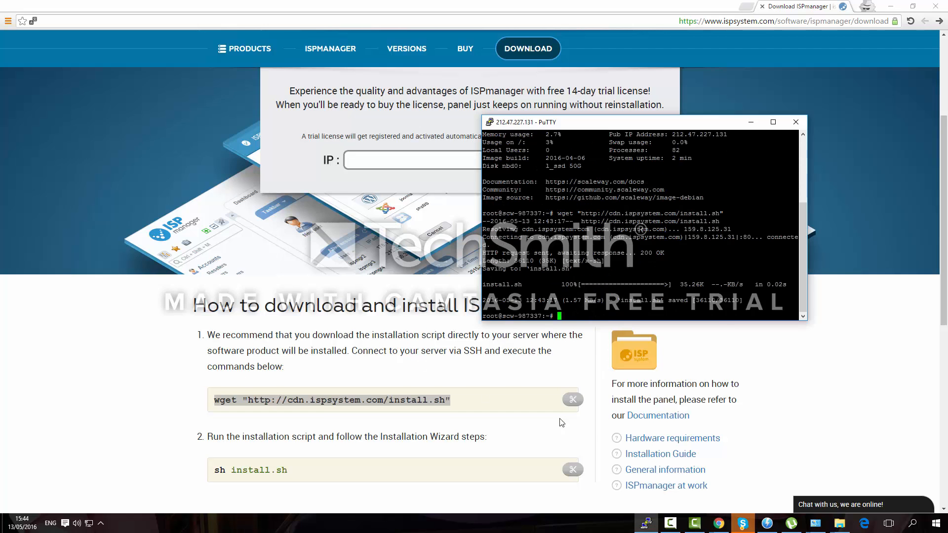
Run sh install.sh in PuTTY and set the hostname to ns1.example.com
left_click_drag(296, 470, 212, 470)
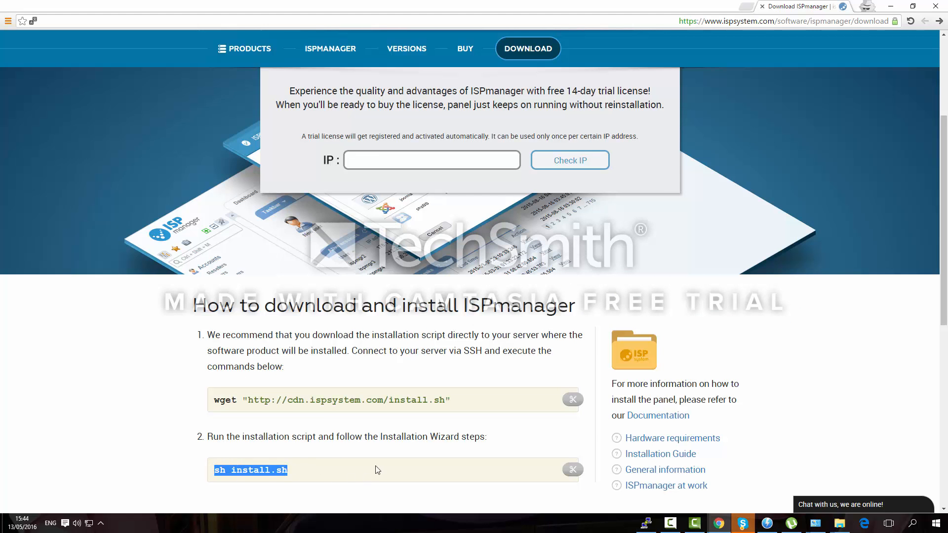
key("ctrl+c")
left_click(646, 523)
key("shift+Insert")
key("Return")
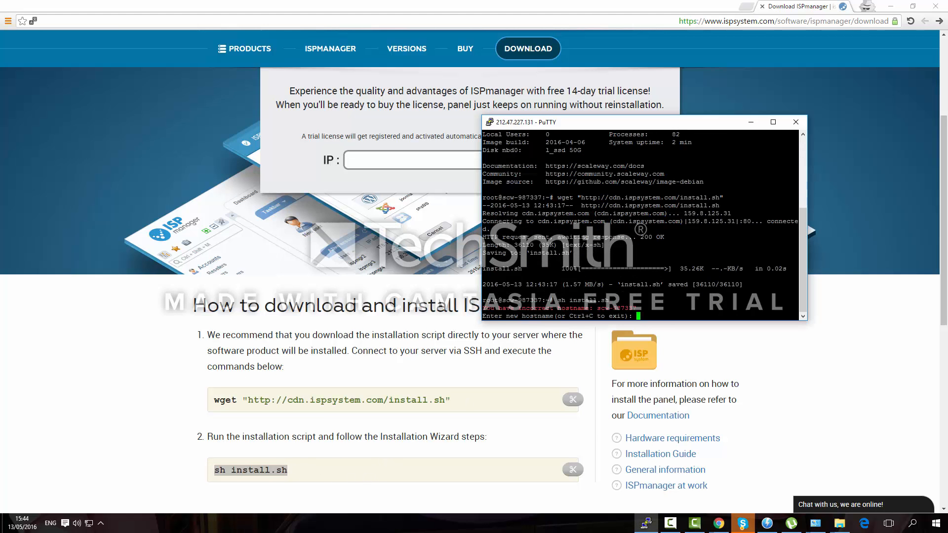
type("ns1.example.com")
key("Return")
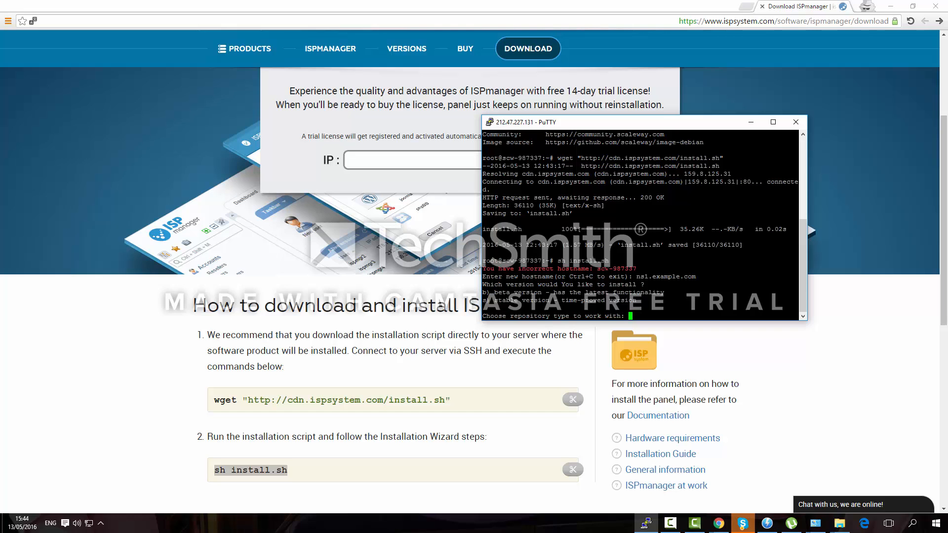
Choose the beta repository, ISPmanager, and ISPmanager-Lite with recommended software (options b, 1, 1)
type("b")
key("Return")
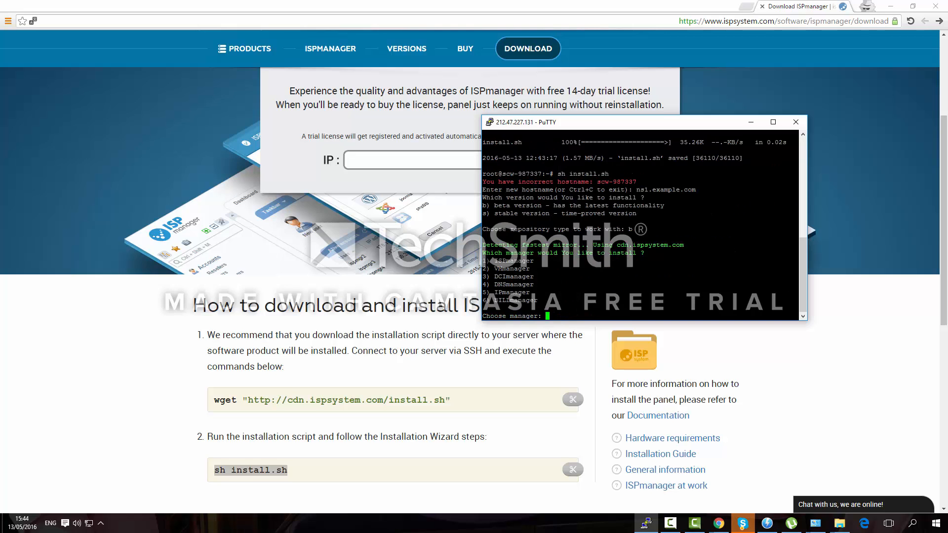
type("1")
key("Return")
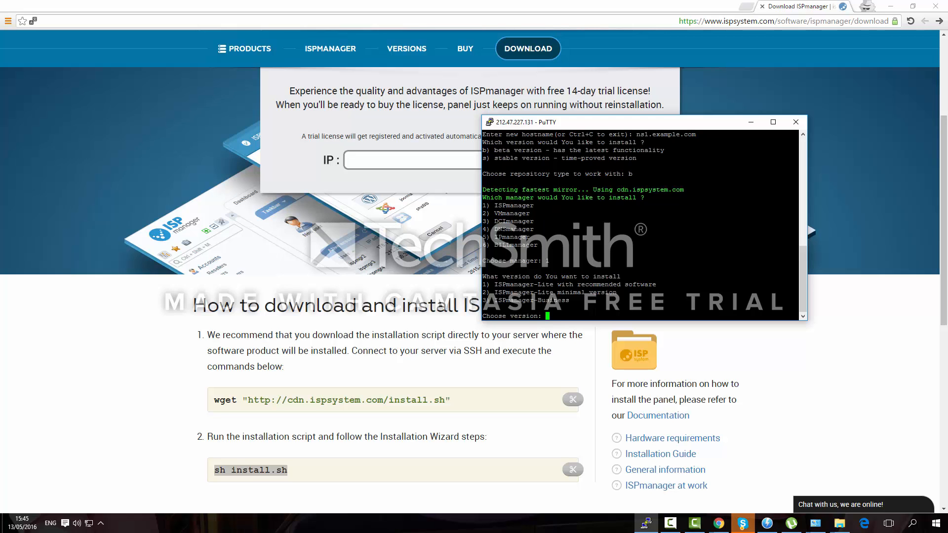
type("1")
key("Return")
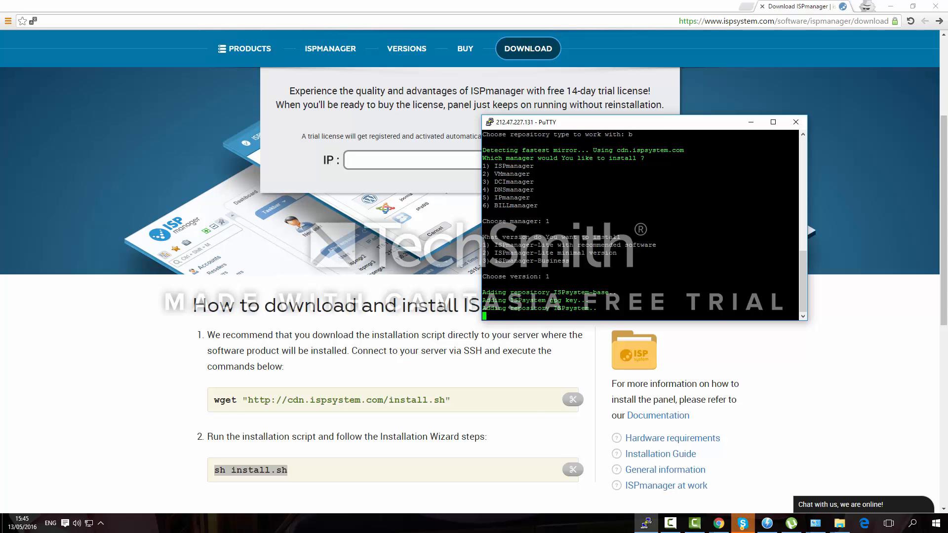
key("alt+Tab")
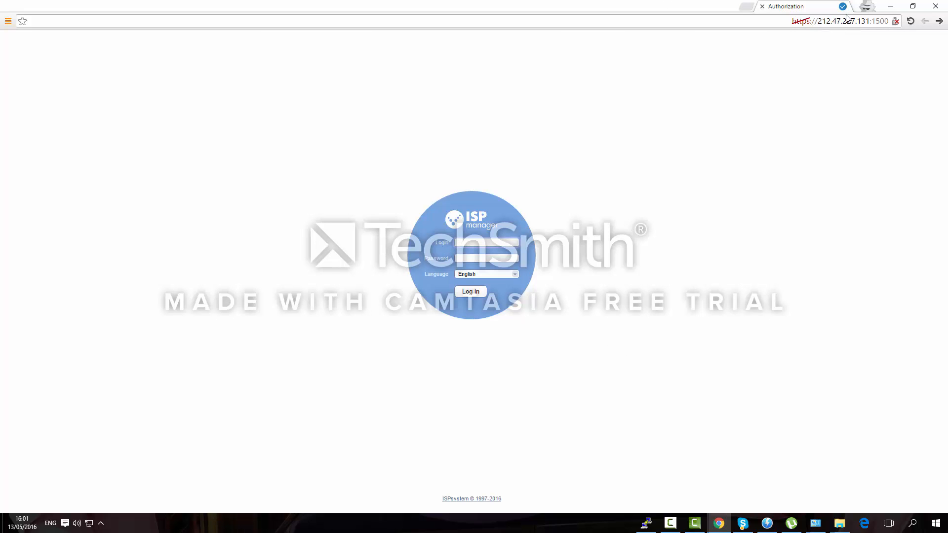
Sign in as the administrator, accept the licence agreement and dismiss the server name hint
type("roo")
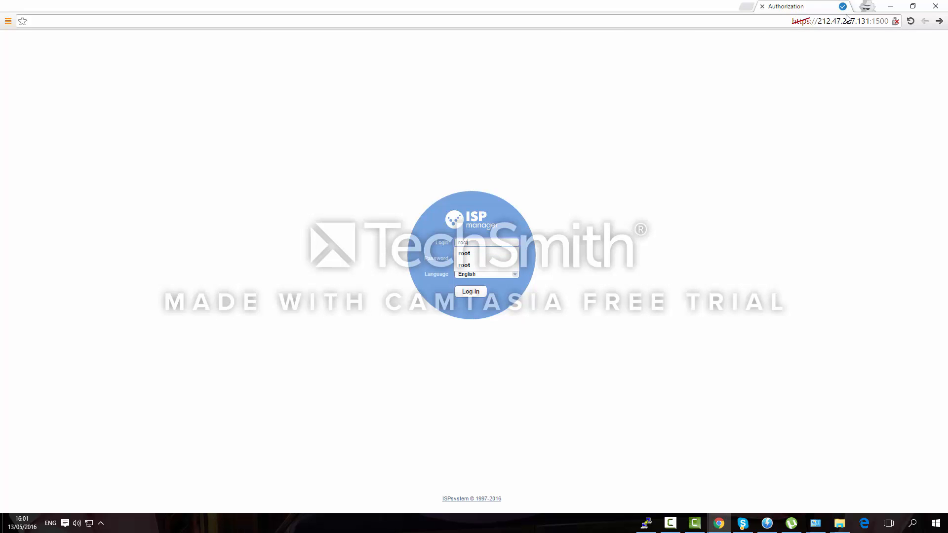
key("Tab")
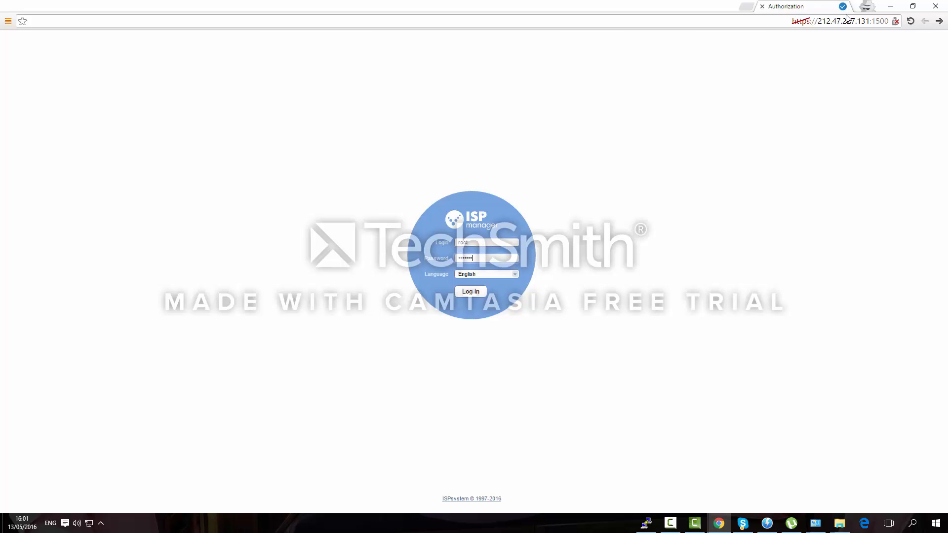
key("Return")
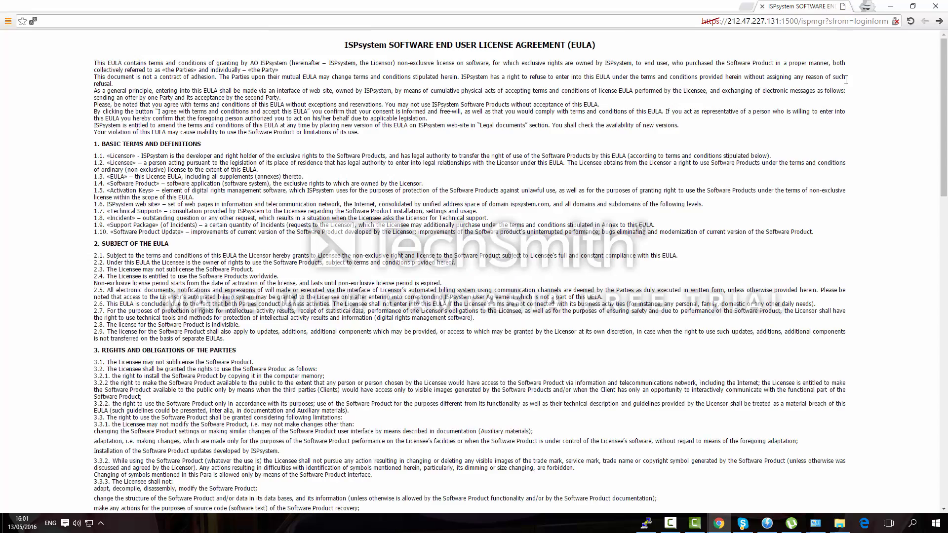
scroll(655, 216, "down", 3)
scroll(654, 216, "down", 15)
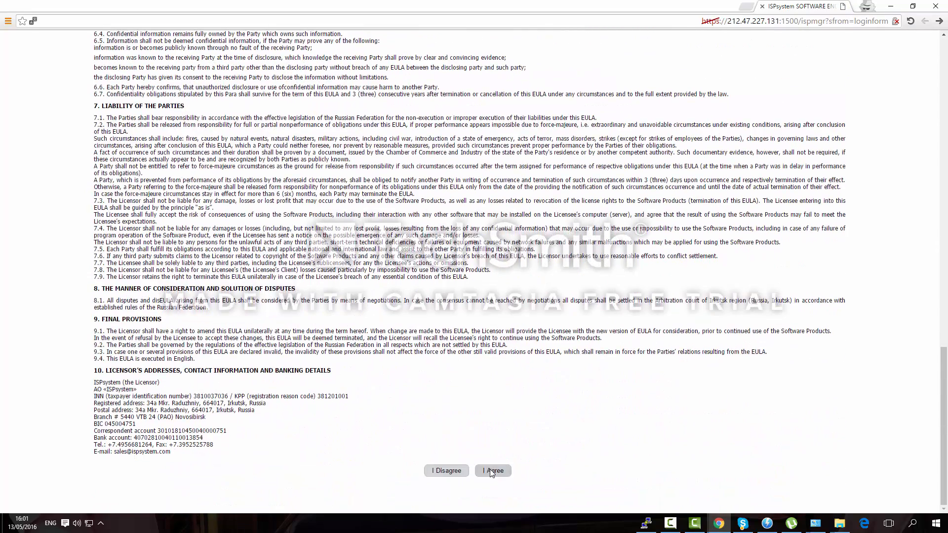
left_click(492, 470)
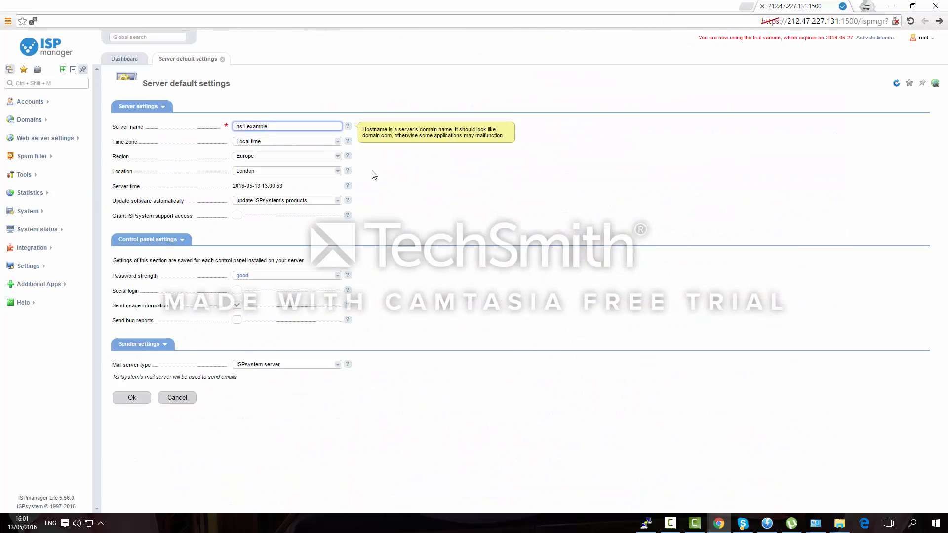
left_click(215, 122)
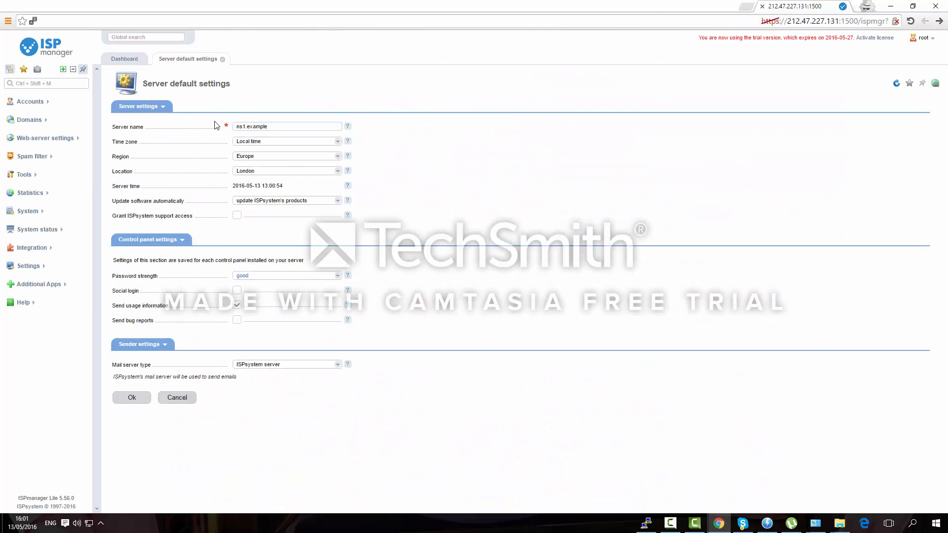
Expand all navigation menu sections and review the Dashboard, highlighting the trial expiry notice
left_click(63, 69)
left_click(125, 58)
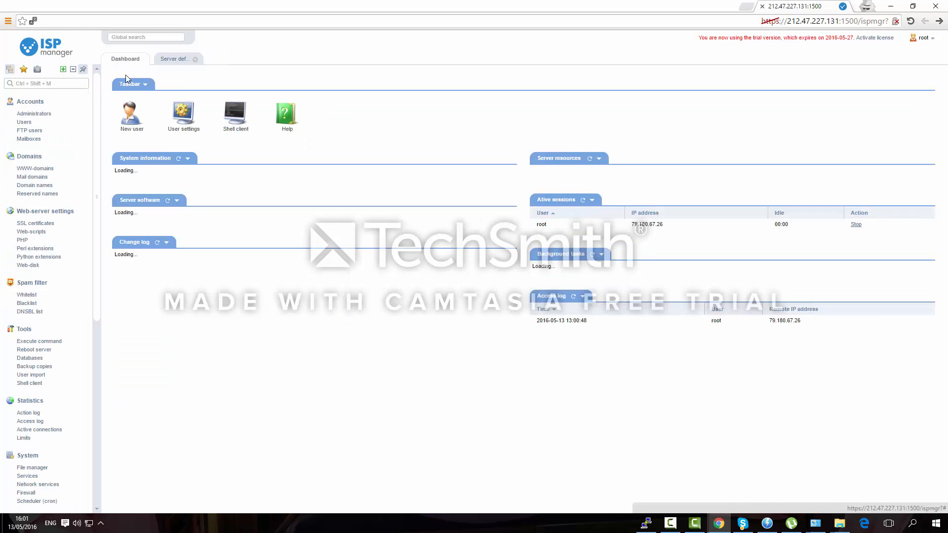
scroll(444, 222, "down", 1)
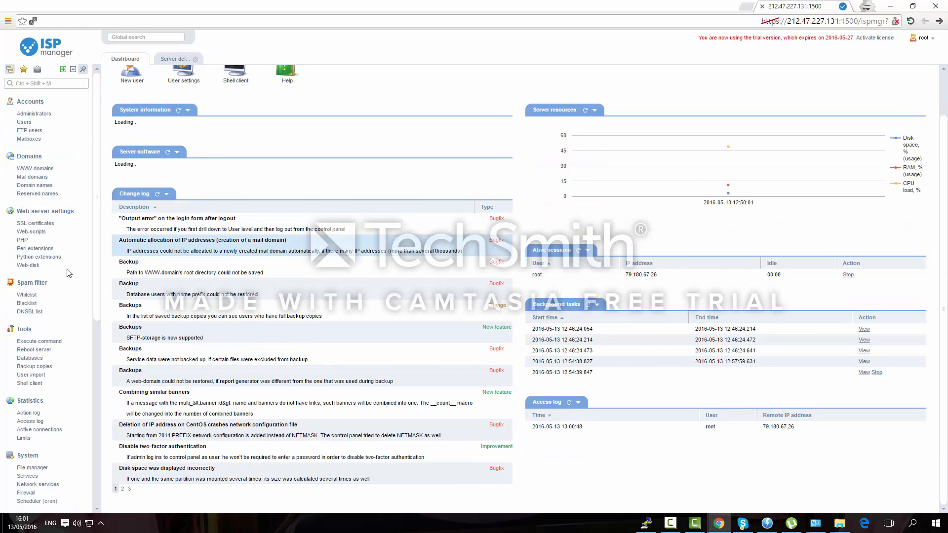
scroll(60, 278, "down", 5)
scroll(61, 278, "down", 3)
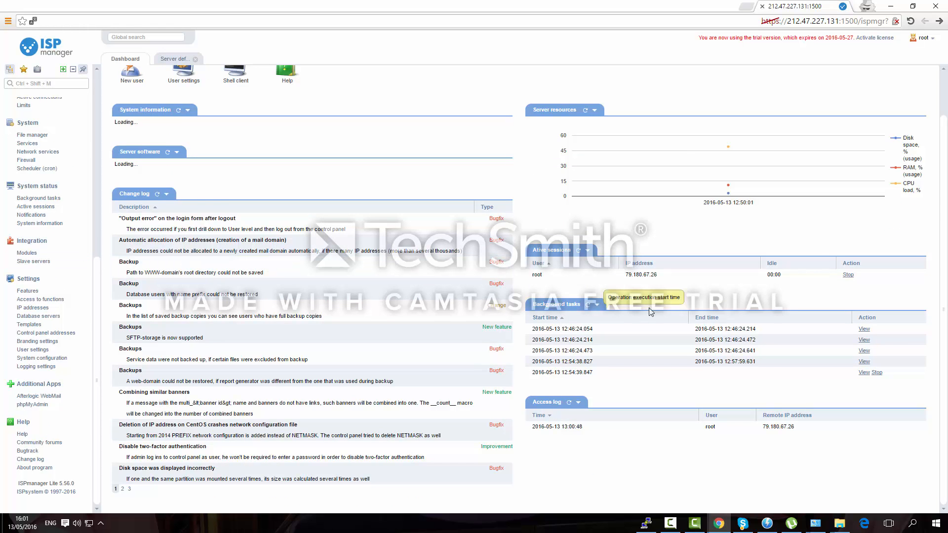
scroll(724, 240, "up", 1)
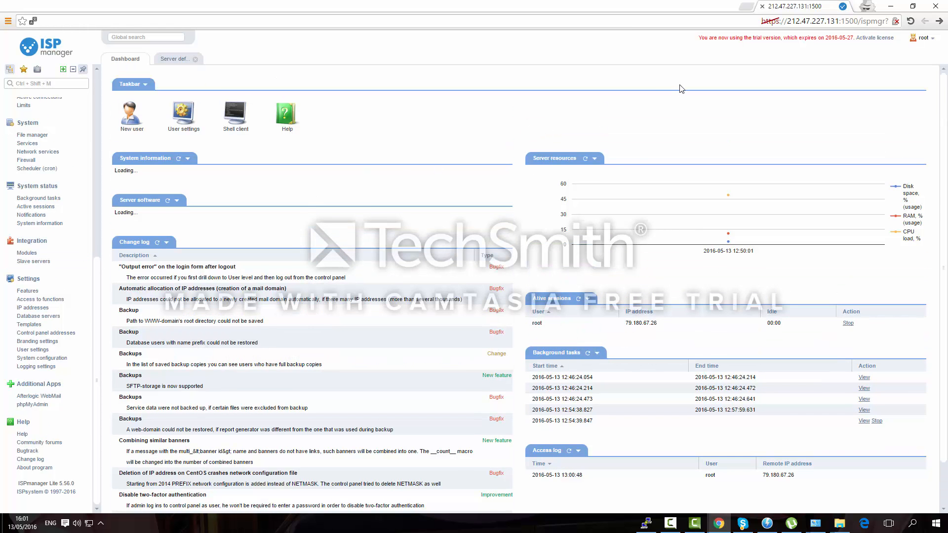
left_click_drag(697, 38, 813, 42)
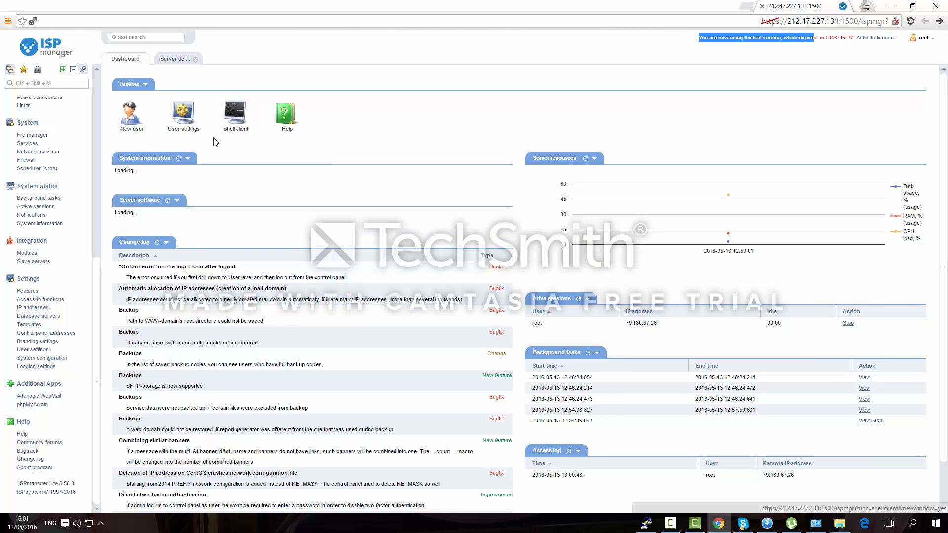
left_click(233, 118)
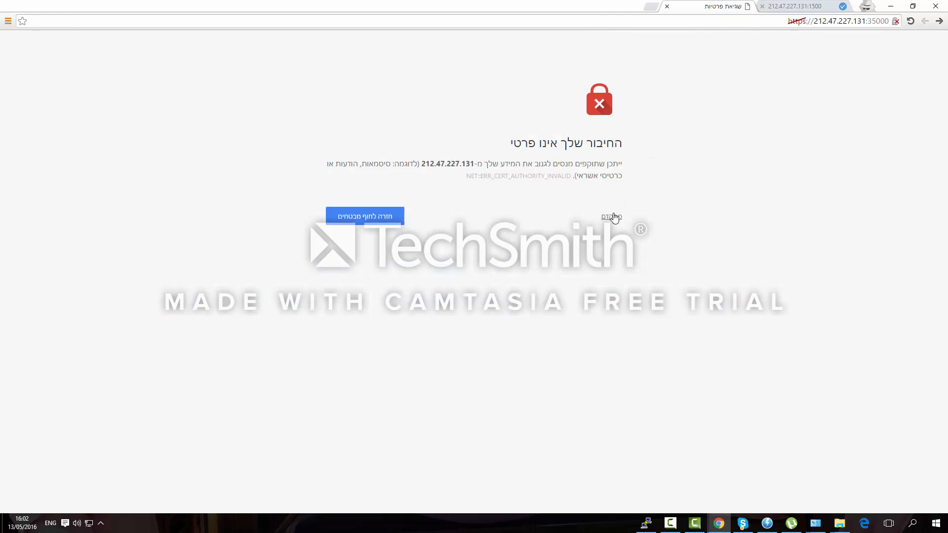
left_click(614, 217)
left_click(595, 296)
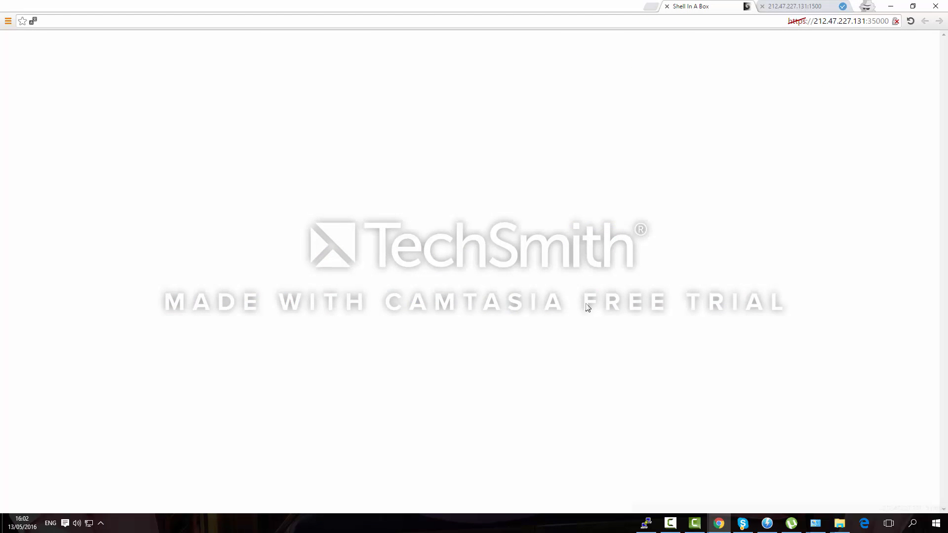
type("root")
key("Return")
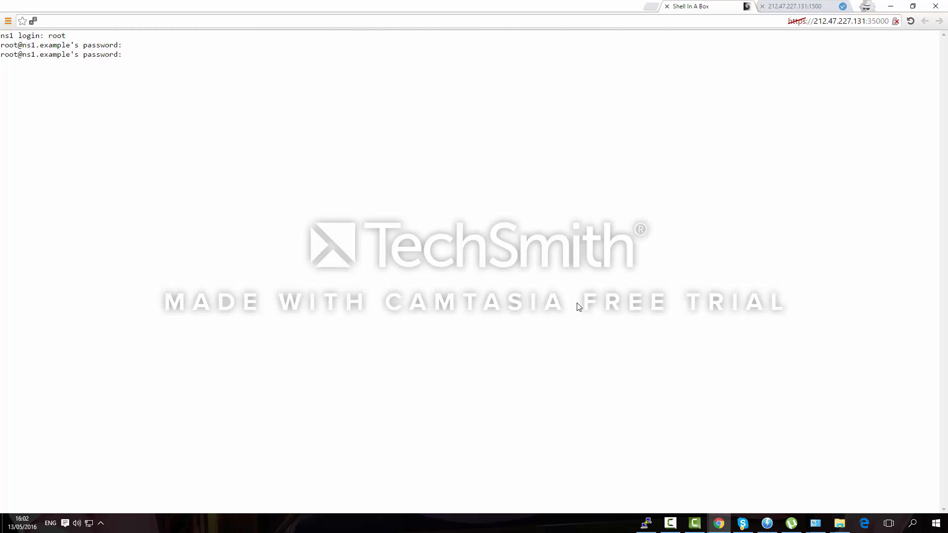
key("ctrl+w")
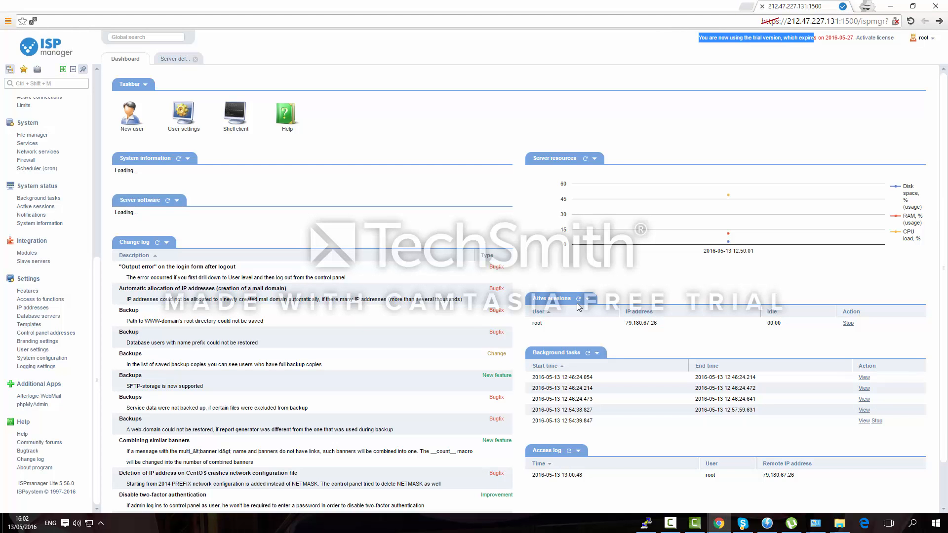
Refresh the System information and Server software panels to show CPU, RAM, disk and software versions
left_click(178, 158)
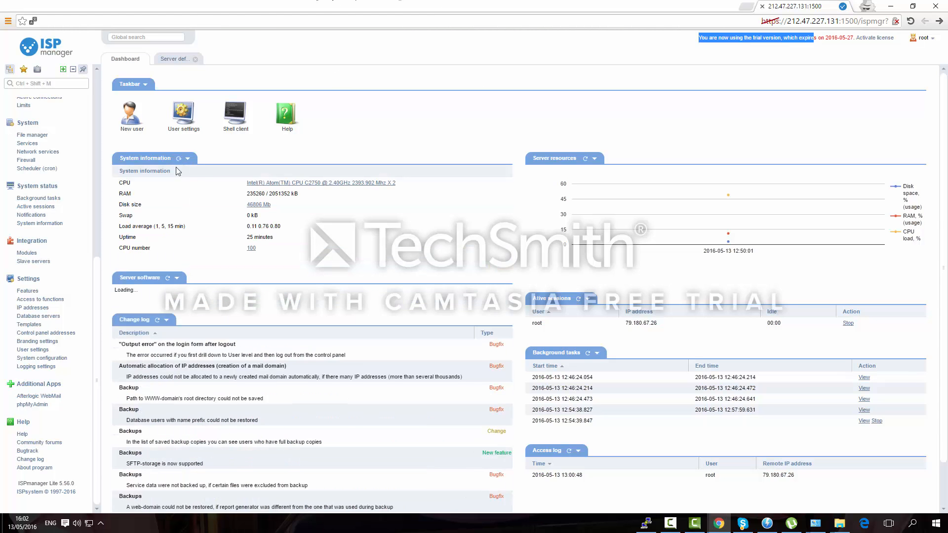
left_click(168, 277)
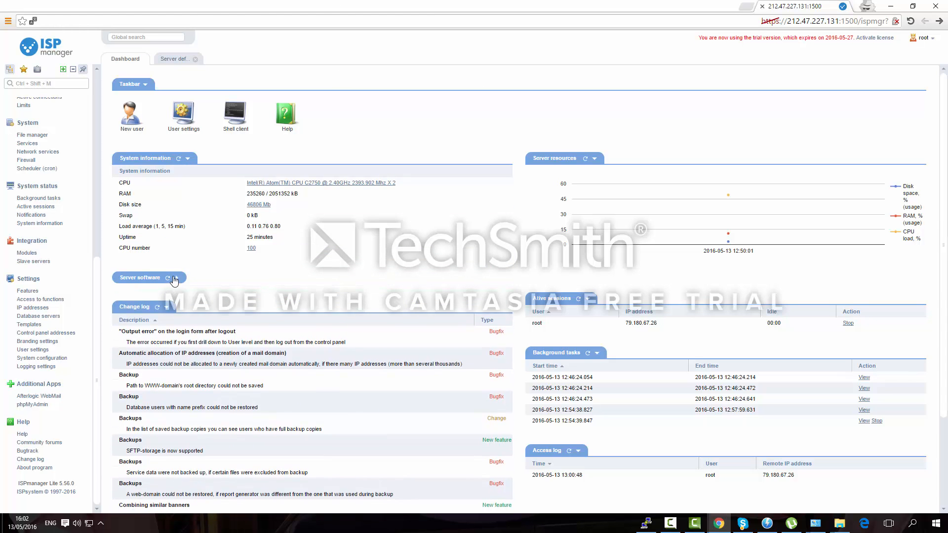
scroll(582, 246, "down", 1)
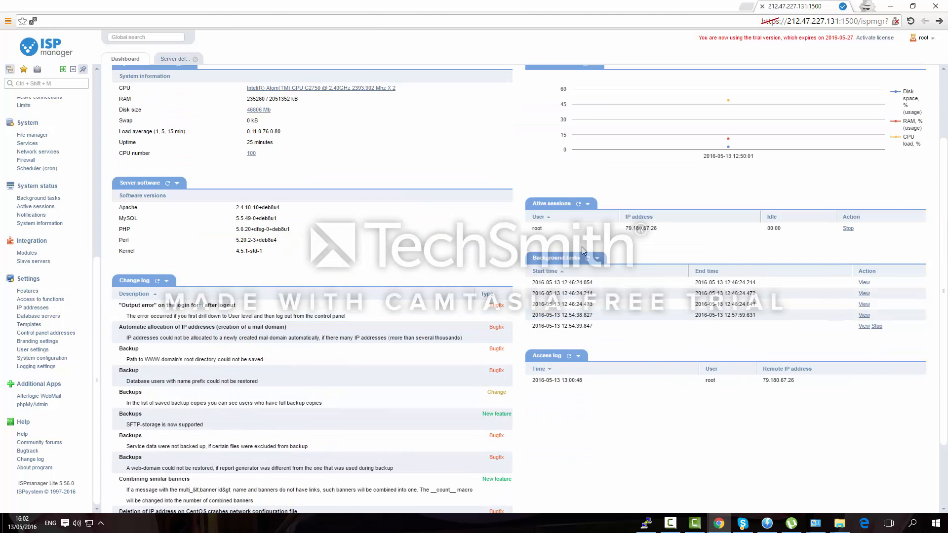
mouse_move(606, 156)
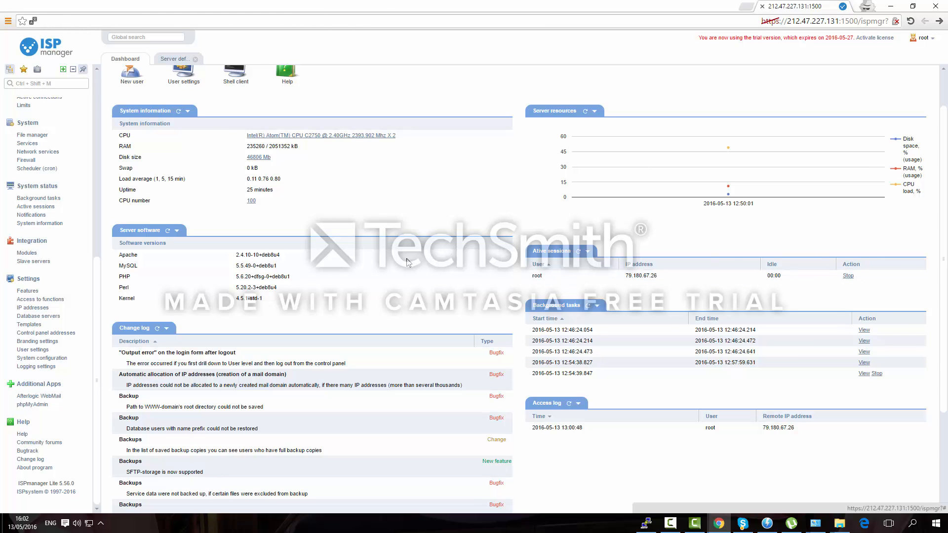
triple_click(279, 135)
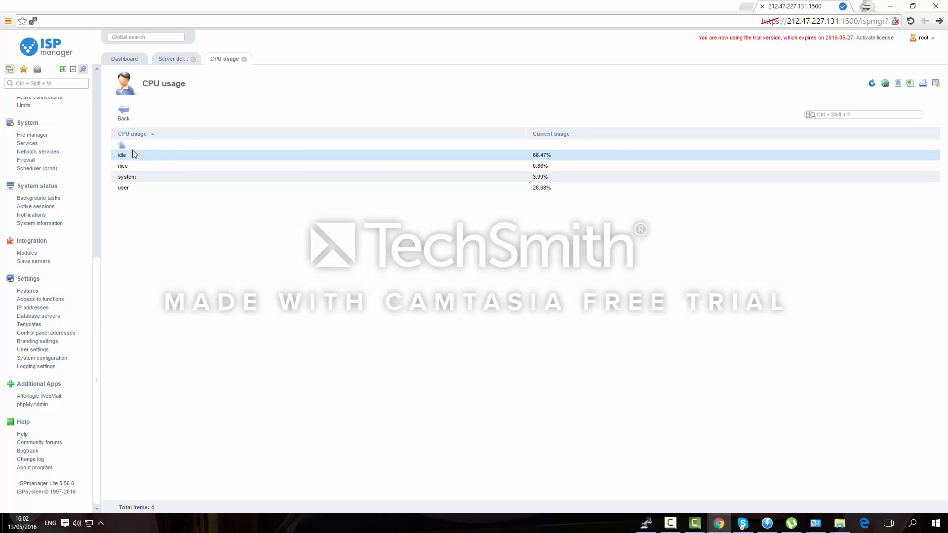
left_click(125, 110)
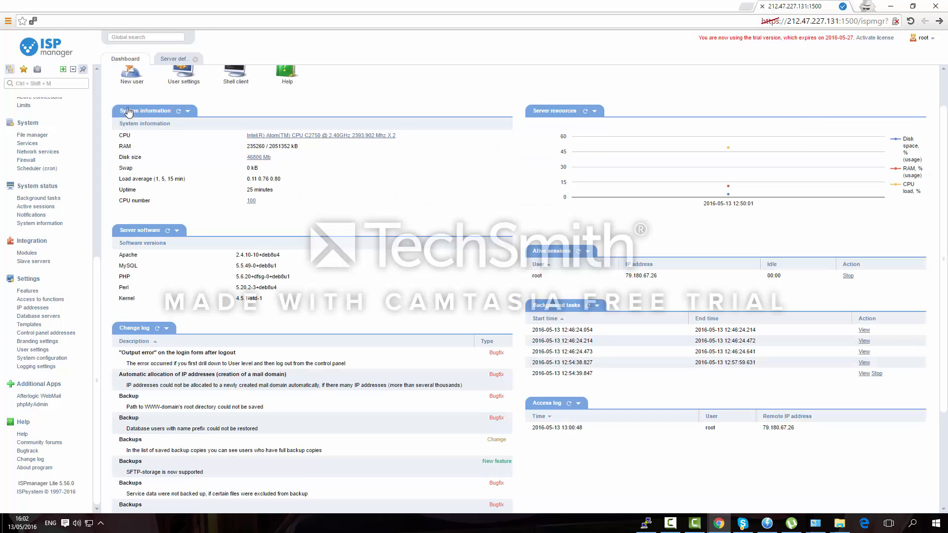
left_click(257, 157)
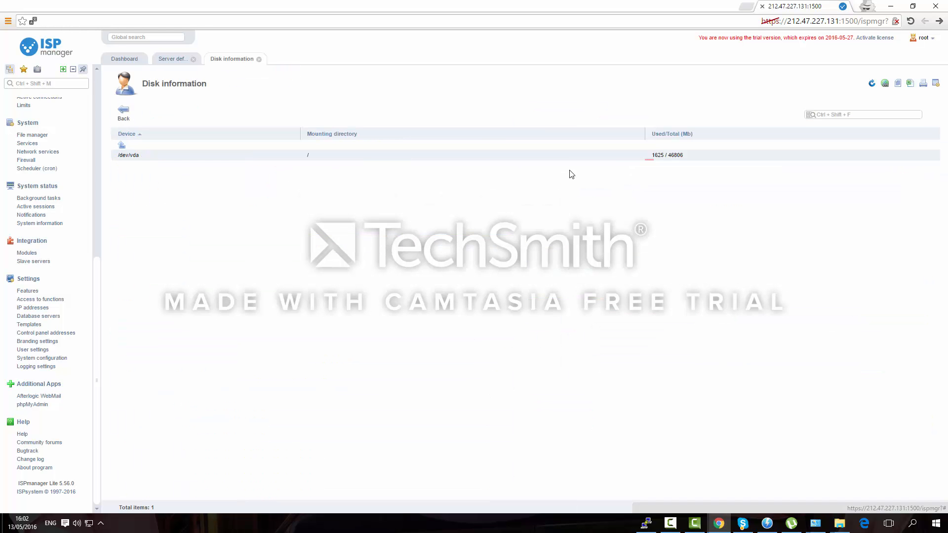
left_click(602, 156)
left_click(123, 111)
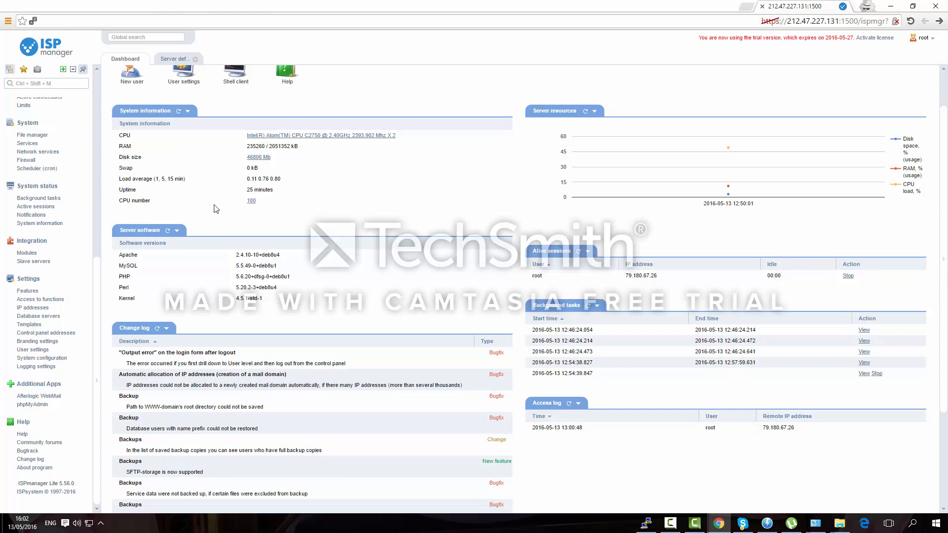
left_click(251, 201)
scroll(296, 185, "down", 3)
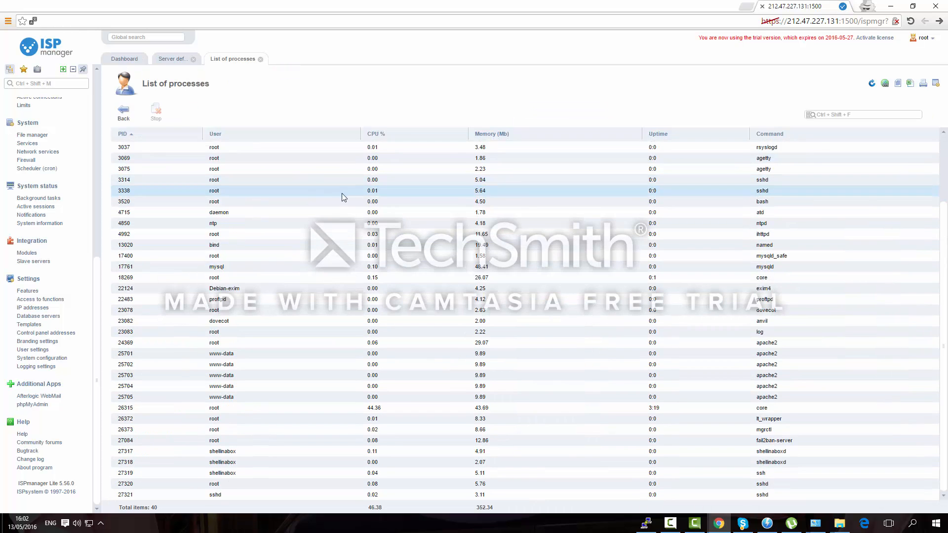
left_click(119, 119)
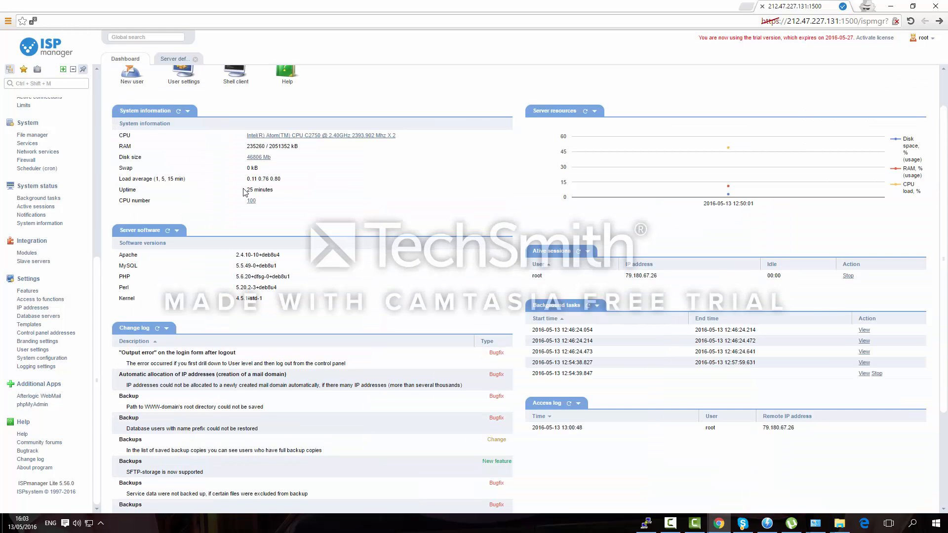
left_click_drag(117, 170, 140, 180)
left_click(290, 189)
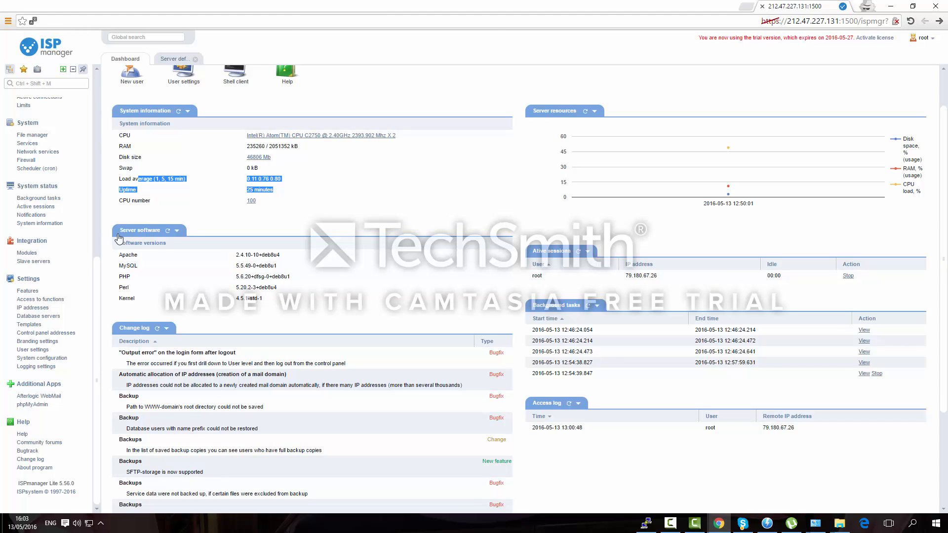
left_click_drag(110, 267, 265, 298)
scroll(266, 297, "down", 3)
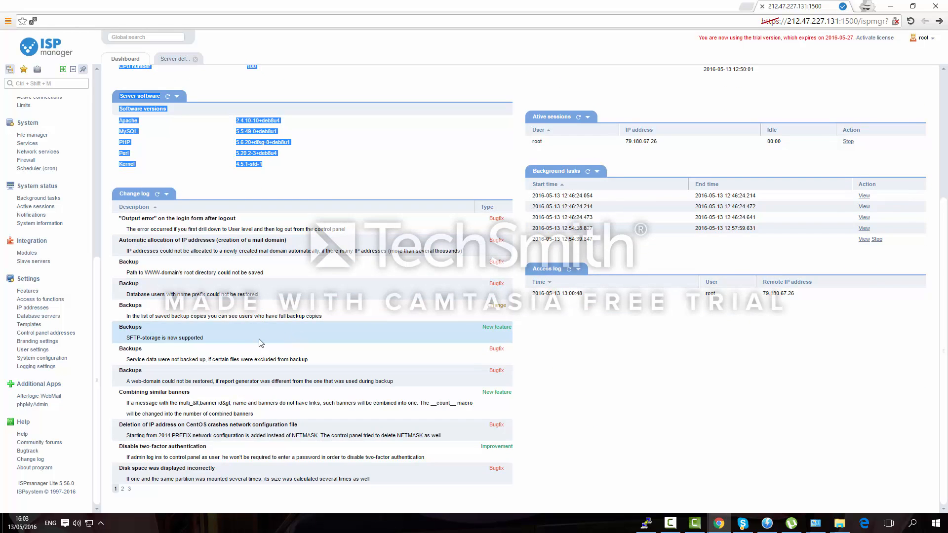
scroll(205, 334, "up", 4)
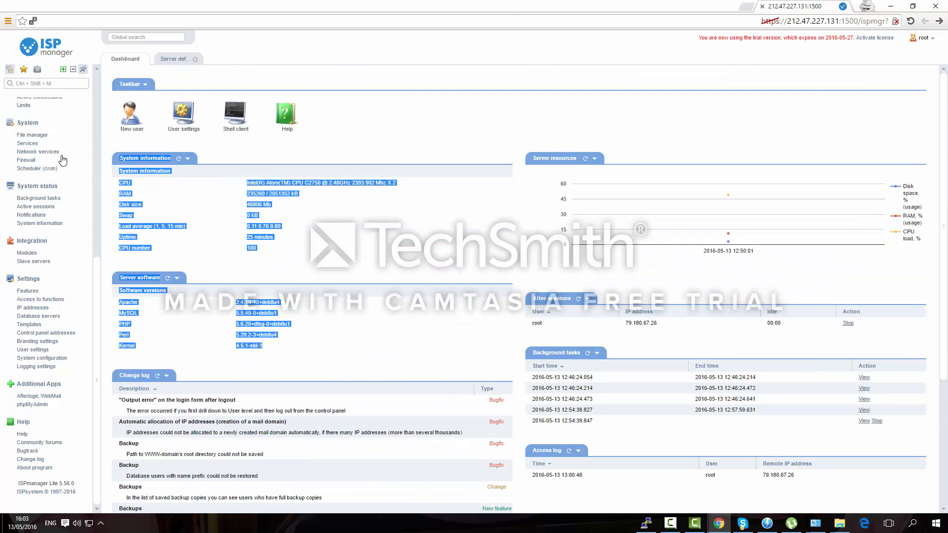
scroll(62, 154, "up", 5)
scroll(54, 276, "down", 3)
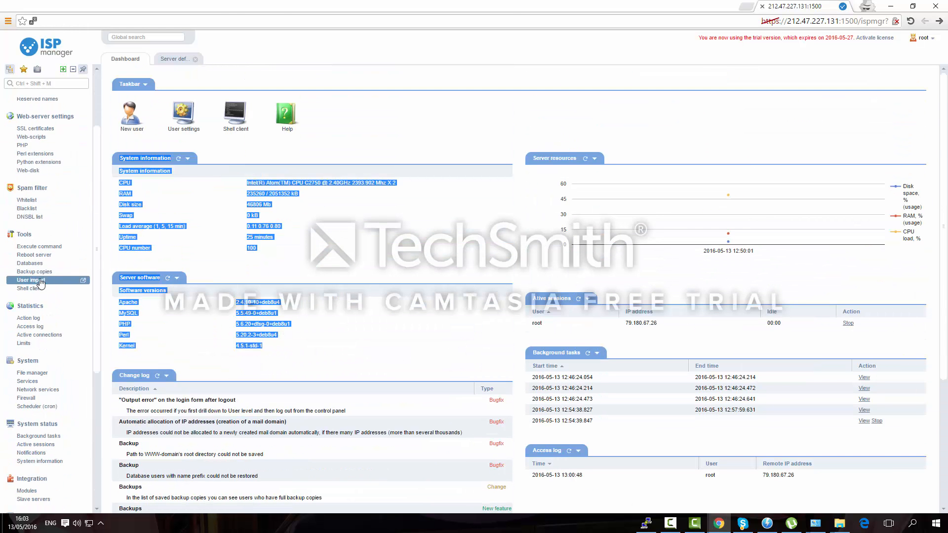
scroll(49, 316, "down", 2)
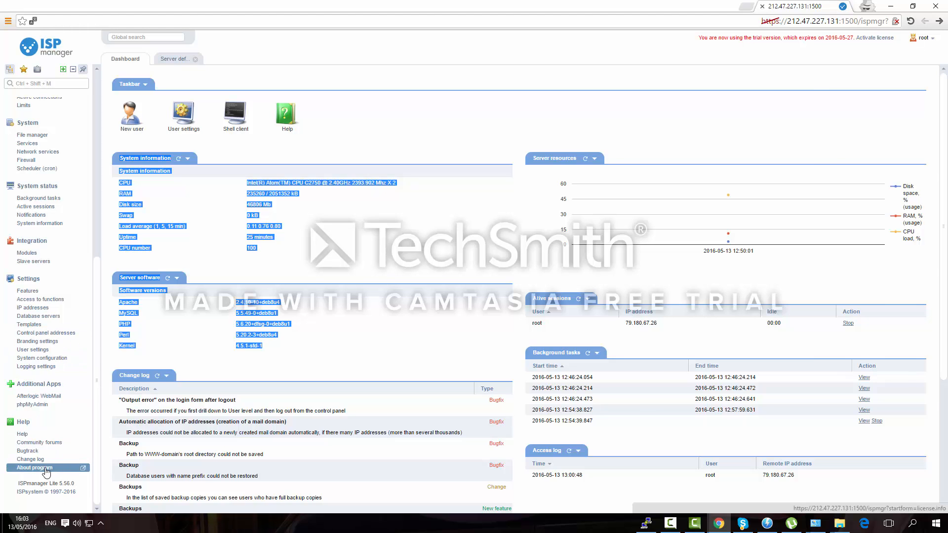
Check About program, then open the 5.57.0 change log entry and highlight its Backup item
left_click(28, 469)
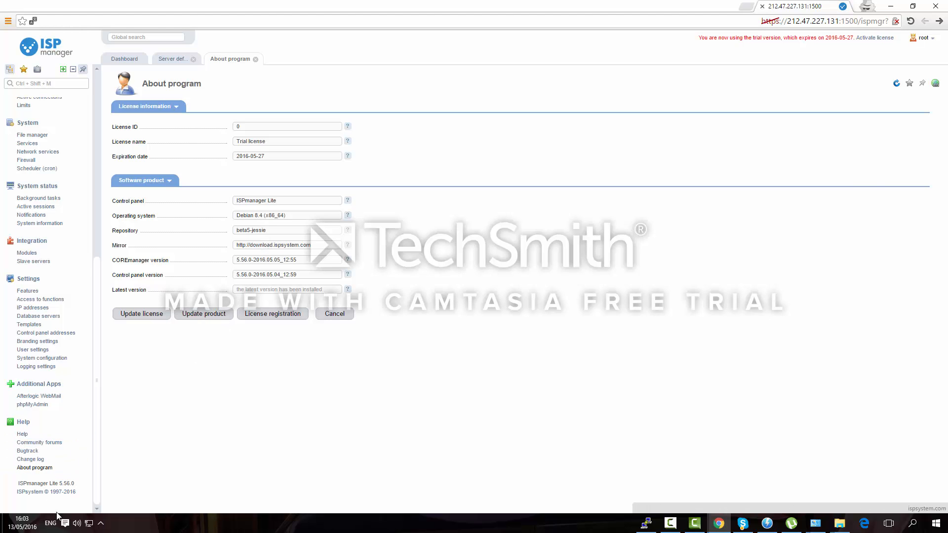
left_click(35, 461)
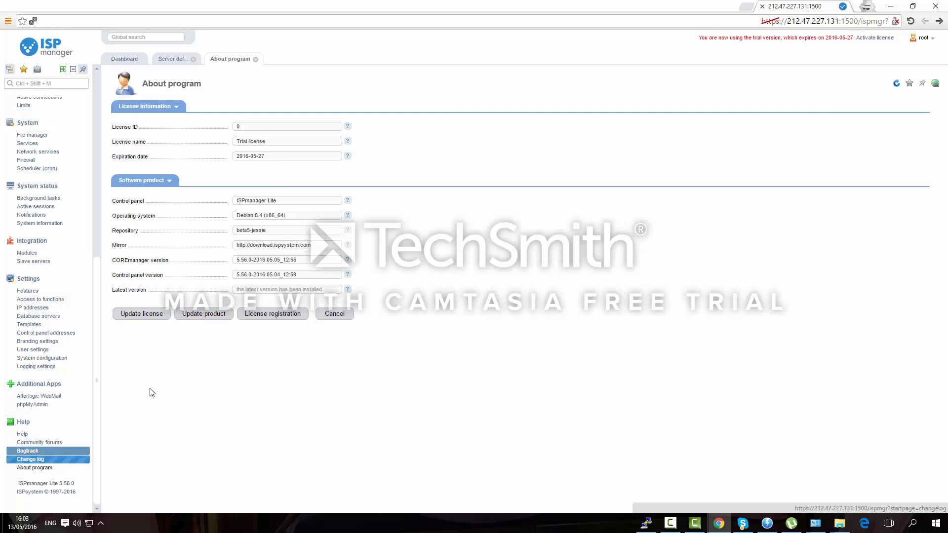
double_click(251, 144)
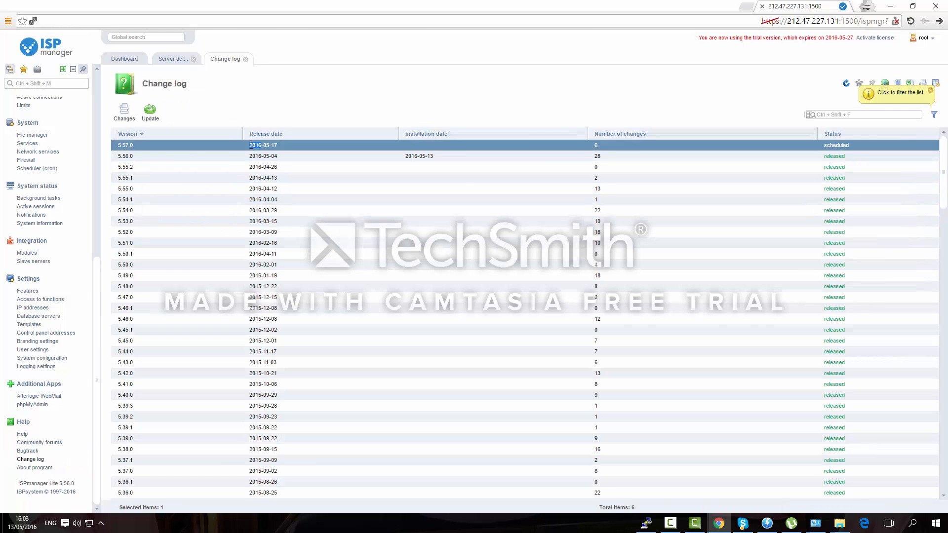
left_click(345, 211)
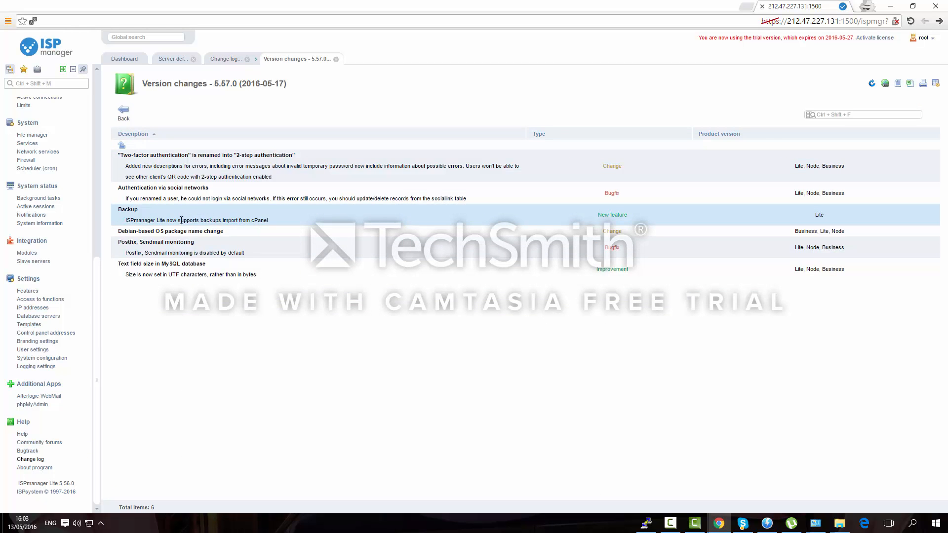
left_click_drag(128, 209, 224, 233)
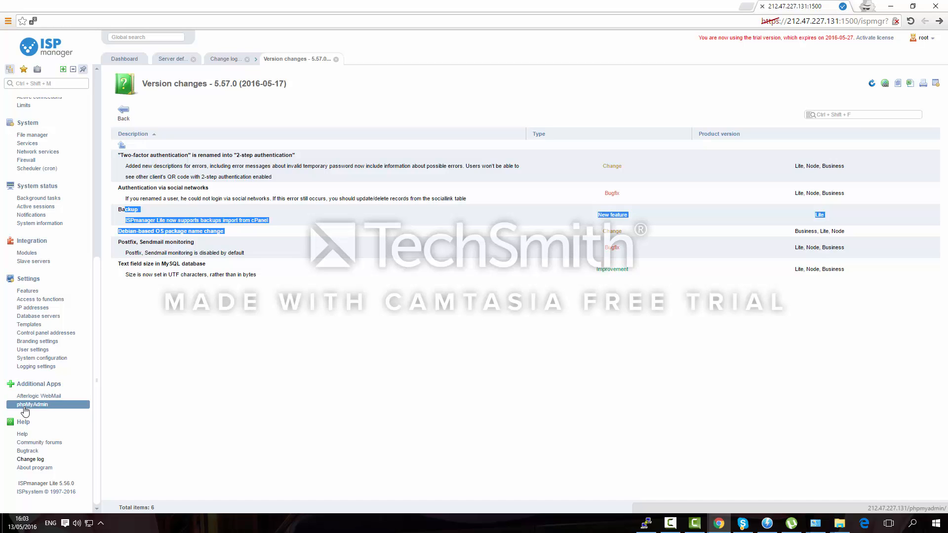
Review the time zone, region Europe and location London options in Server default settings, leaving them unchanged
left_click(32, 369)
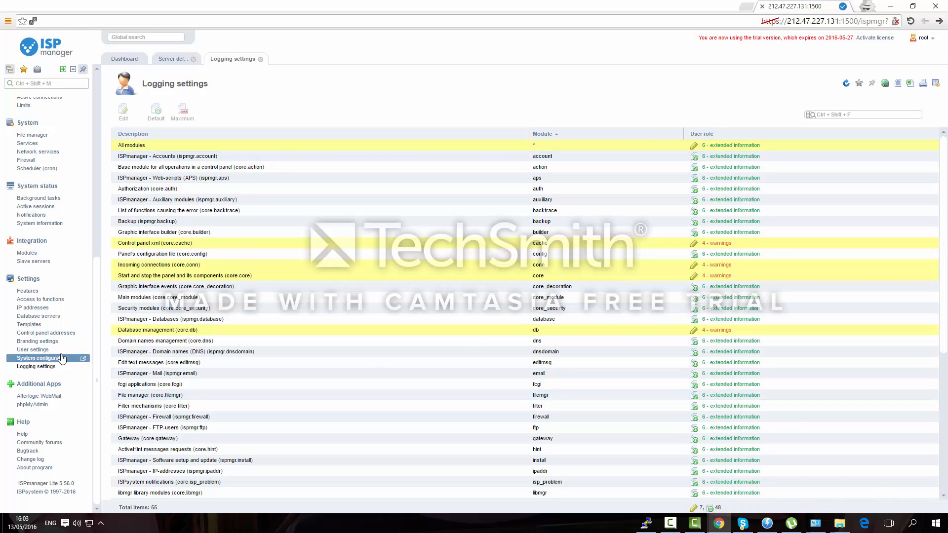
left_click(44, 358)
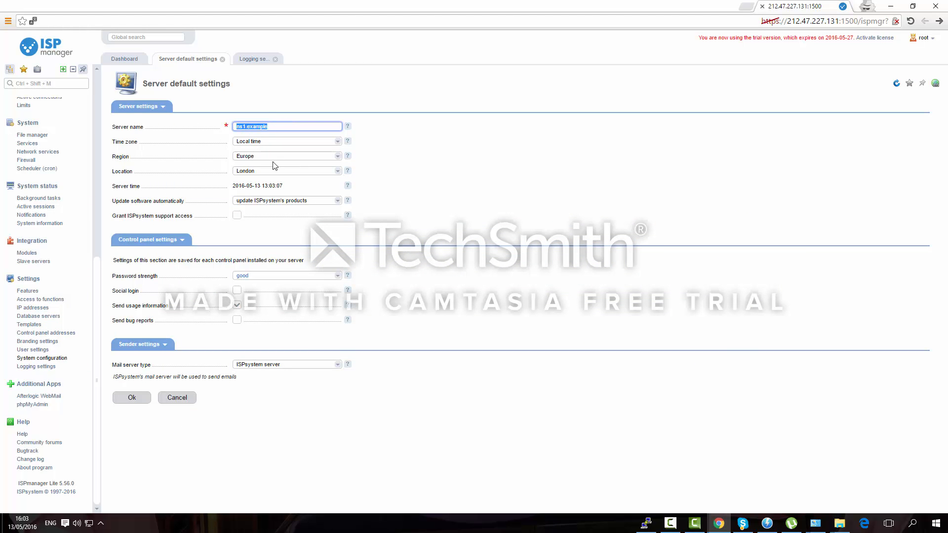
left_click(261, 143)
left_click(261, 142)
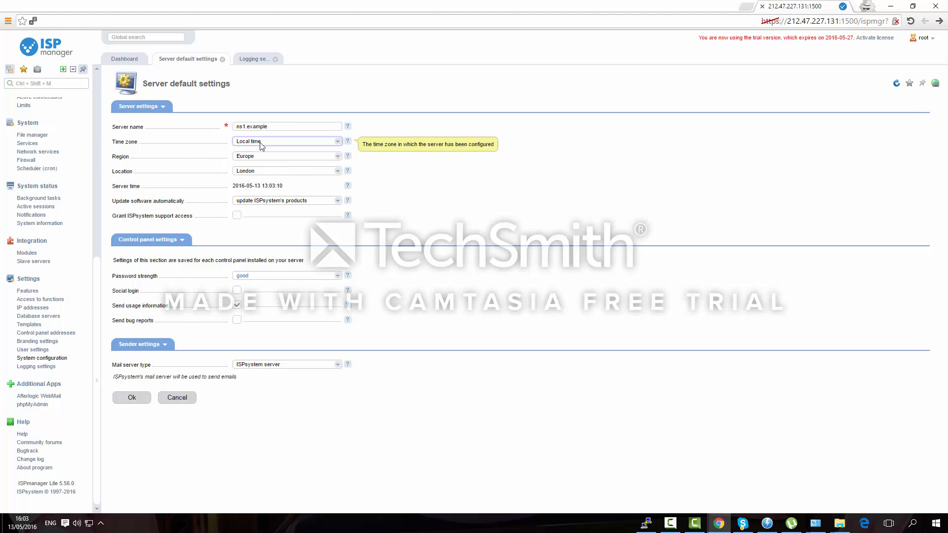
left_click(262, 153)
left_click(245, 183)
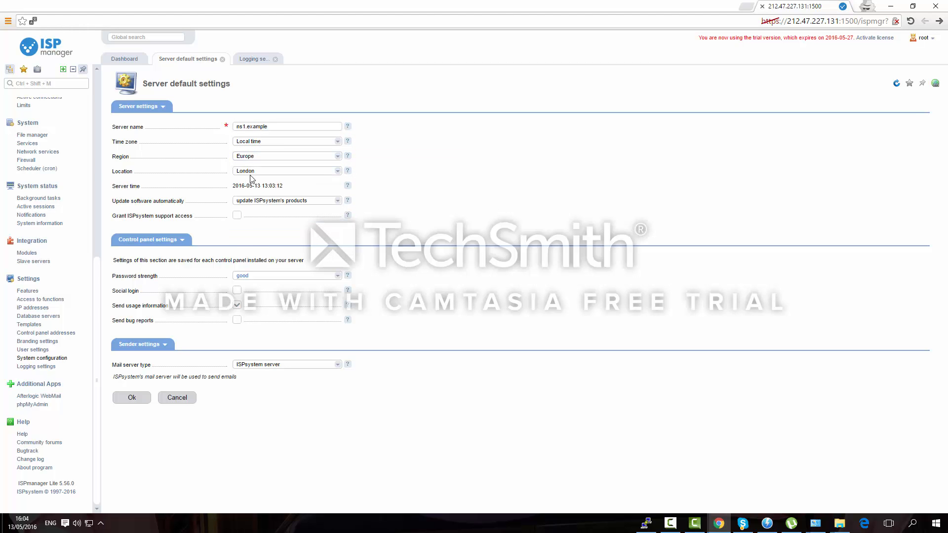
left_click(251, 172)
left_click(133, 166)
left_click_drag(135, 322, 112, 321)
Review root's User settings: language English, control panel access and start page Home, unchanged
left_click(32, 350)
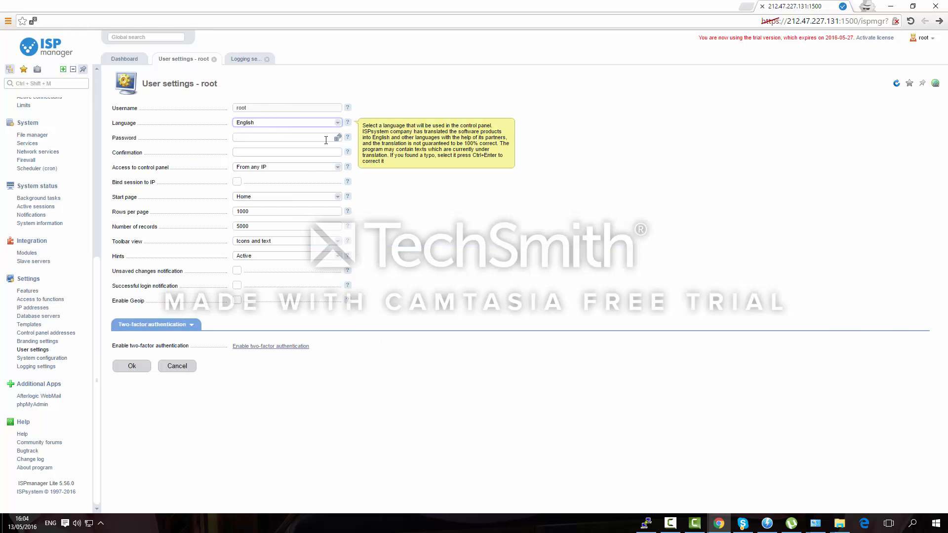
left_click(295, 123)
left_click(223, 131)
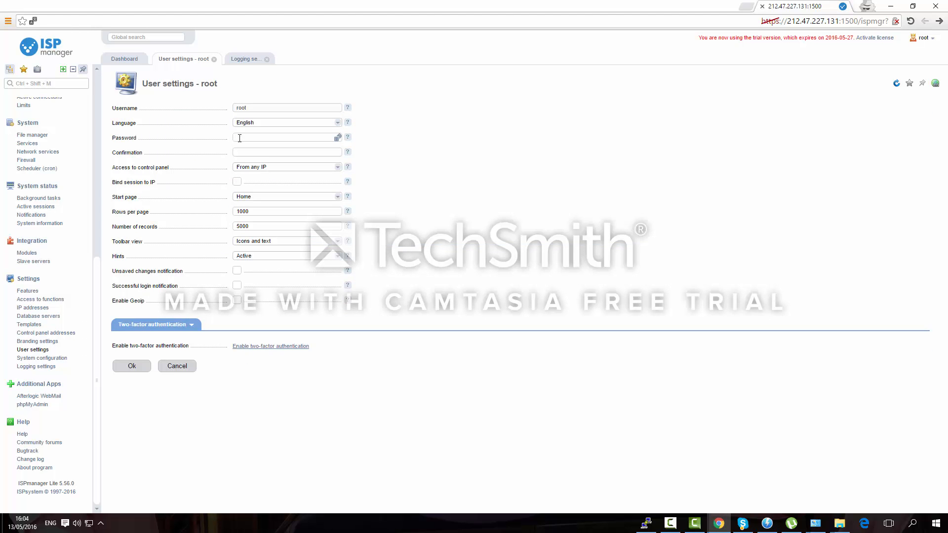
left_click(240, 139)
left_click(248, 171)
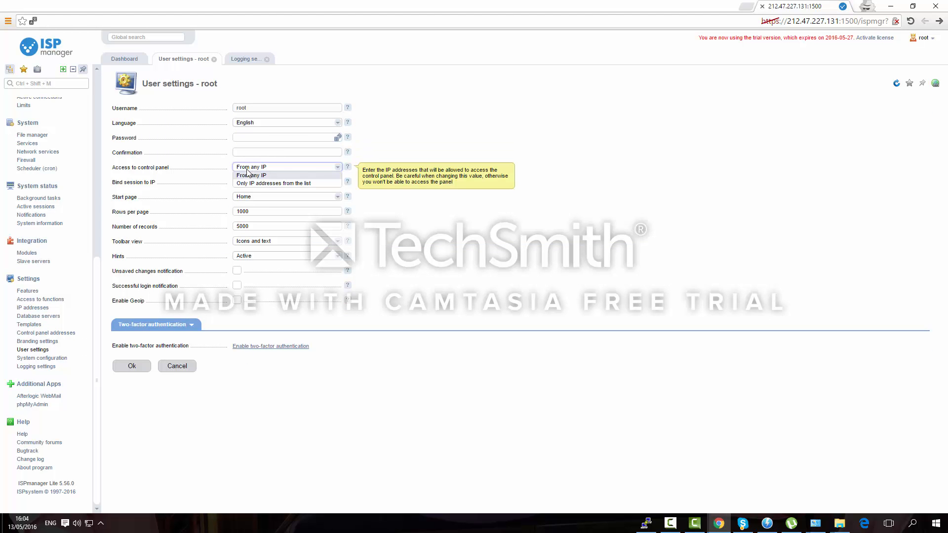
left_click(213, 181)
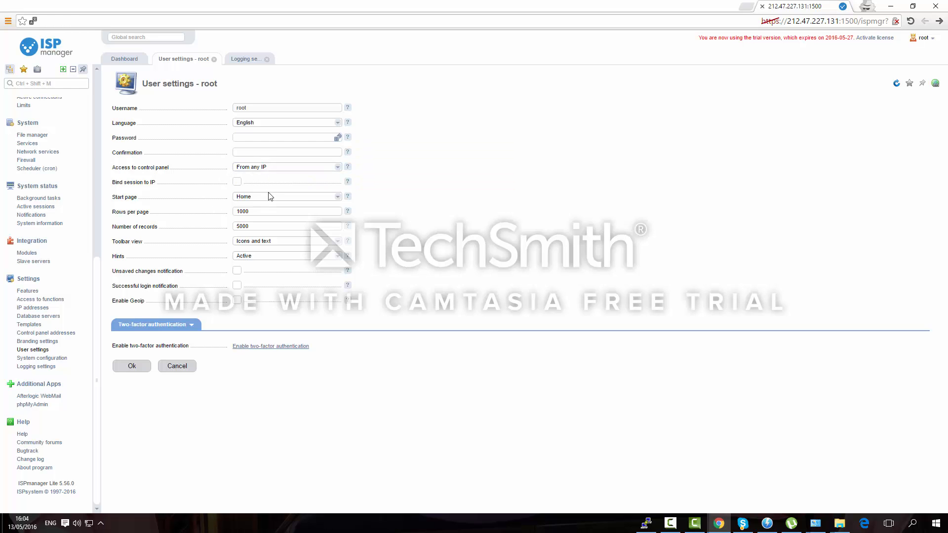
left_click(270, 197)
left_click(215, 226)
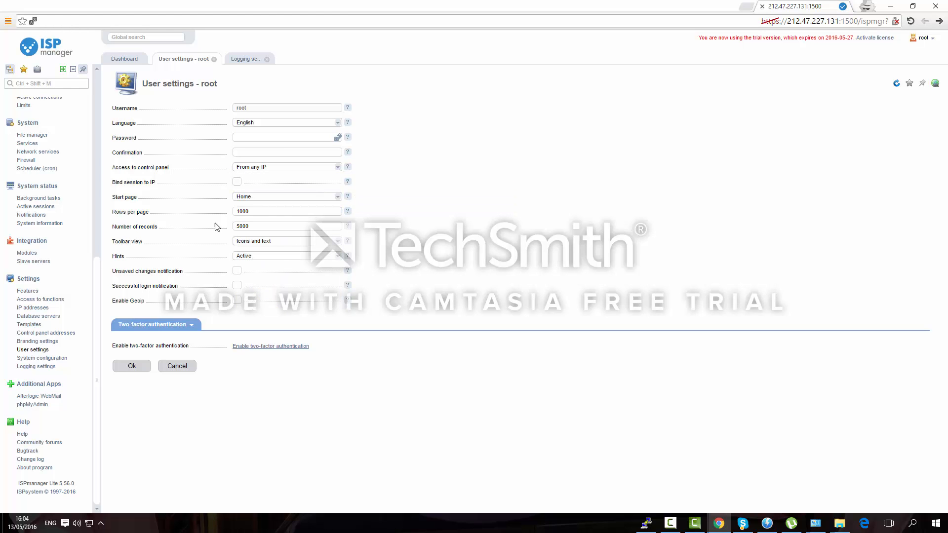
left_click(254, 208)
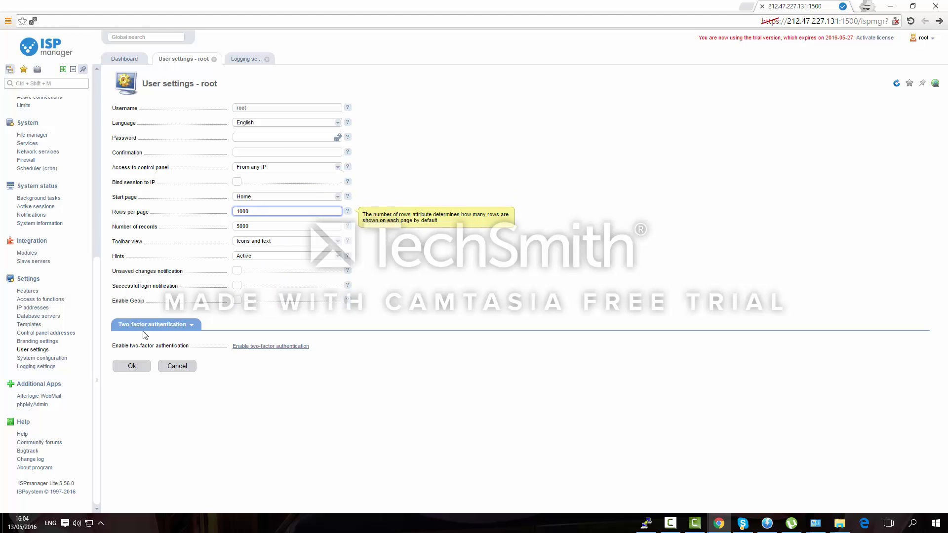
left_click(29, 334)
Set the branding interface Hue to 41 and expand the Logo, Copyright and HTML sections
left_click(35, 341)
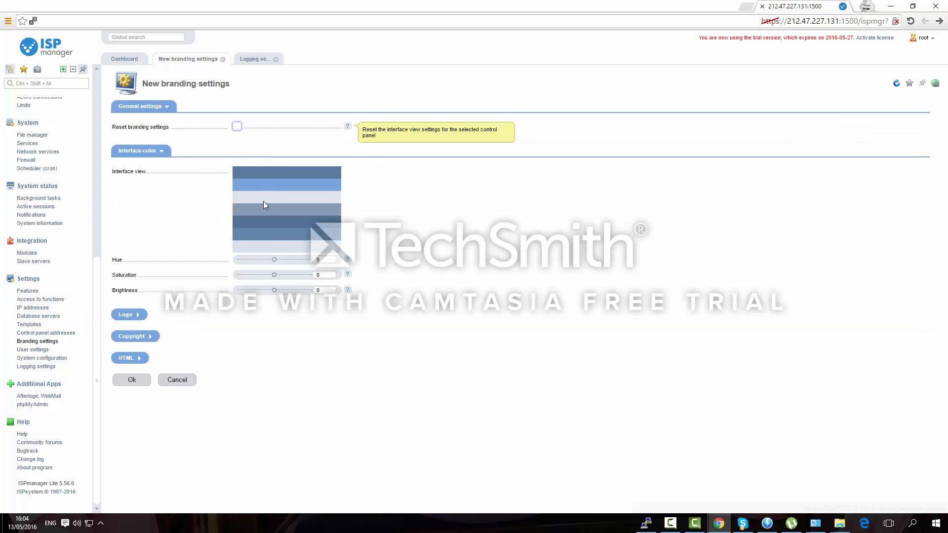
mouse_move(273, 258)
left_mouse_down()
mouse_move(299, 260)
mouse_move(273, 259)
mouse_move(282, 269)
left_mouse_up()
left_click(128, 314)
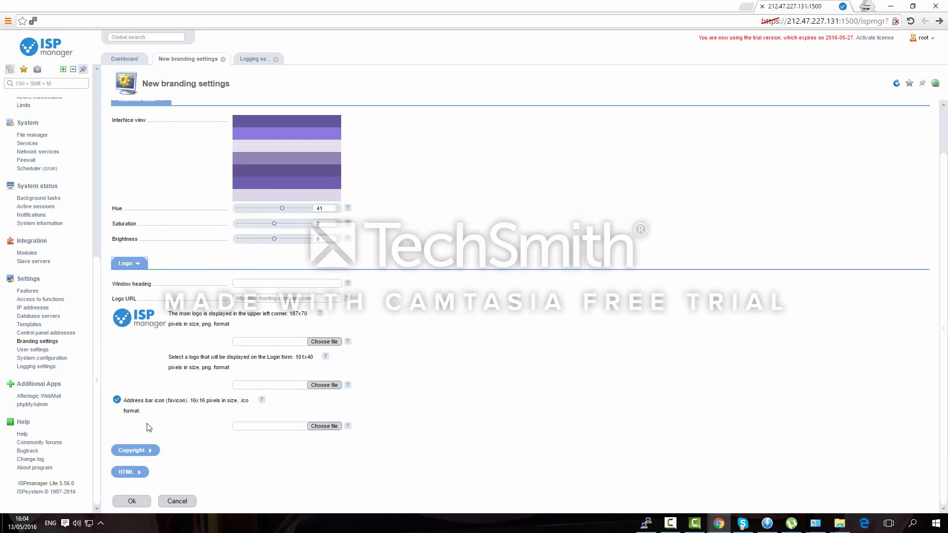
left_click(142, 451)
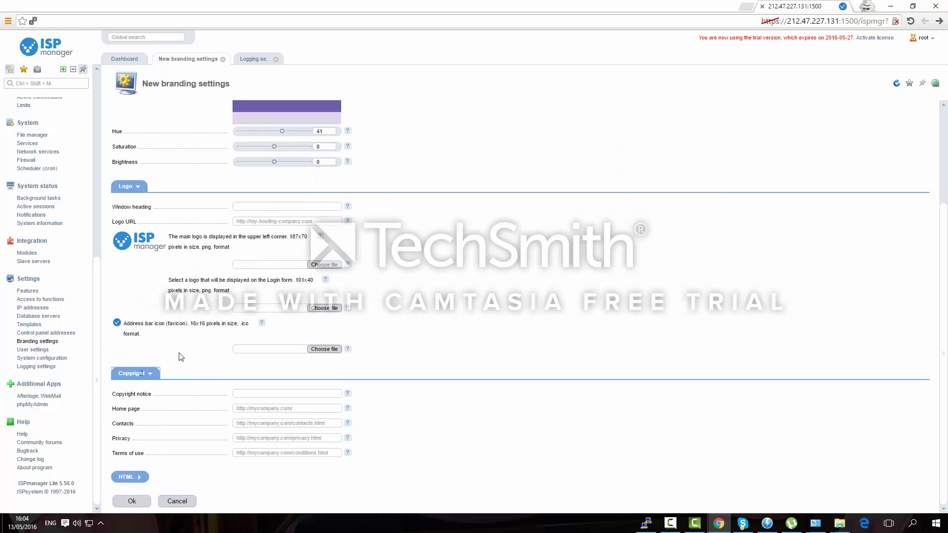
left_click(129, 477)
scroll(219, 315, "up", 5)
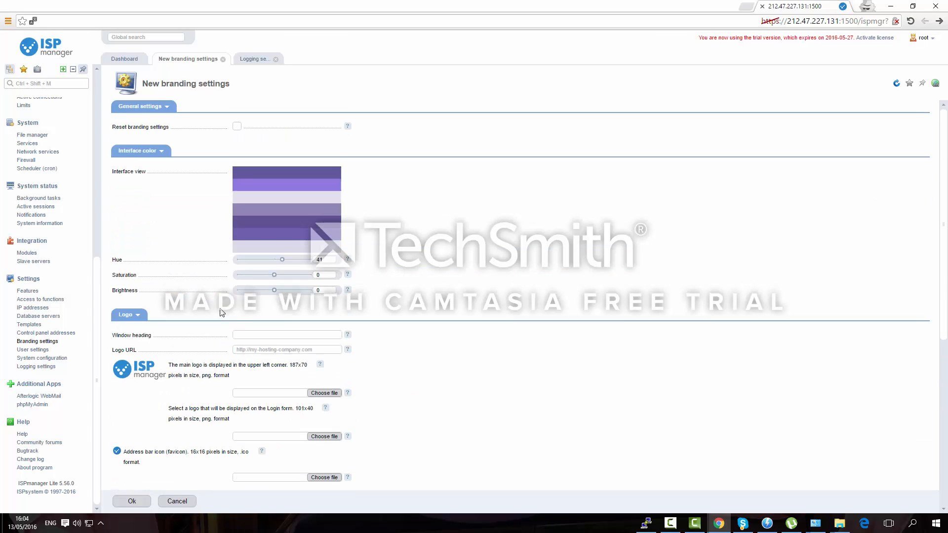
left_click(40, 333)
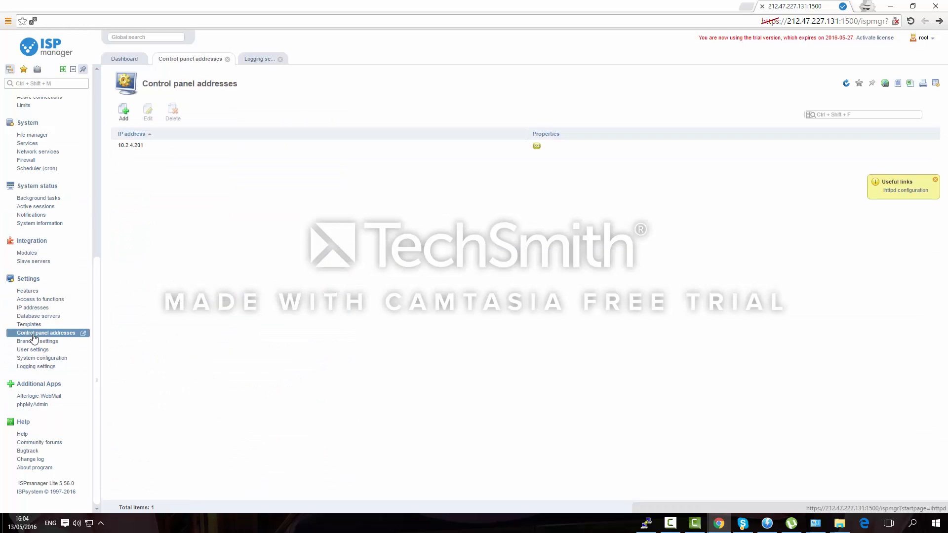
Create a new user template named Free package with every resource limit set to 1
left_click(59, 324)
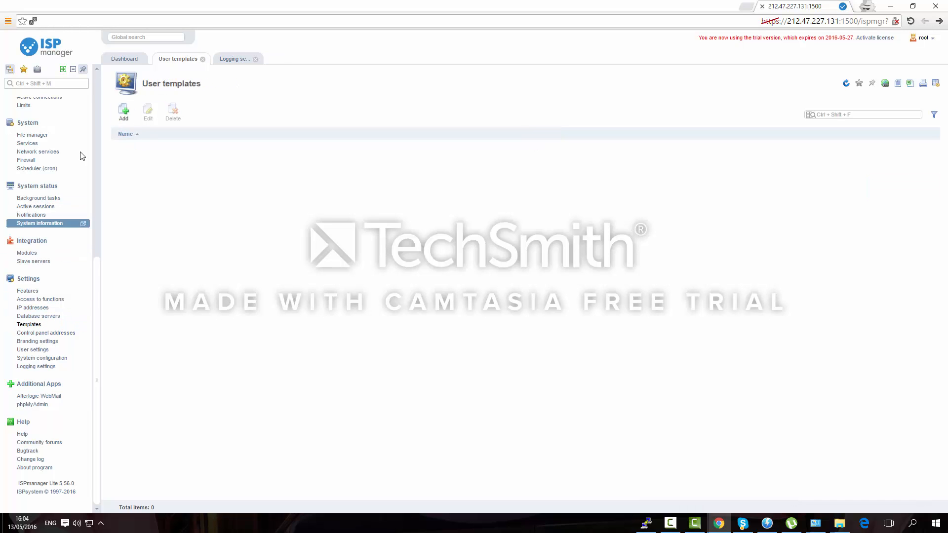
left_click(123, 114)
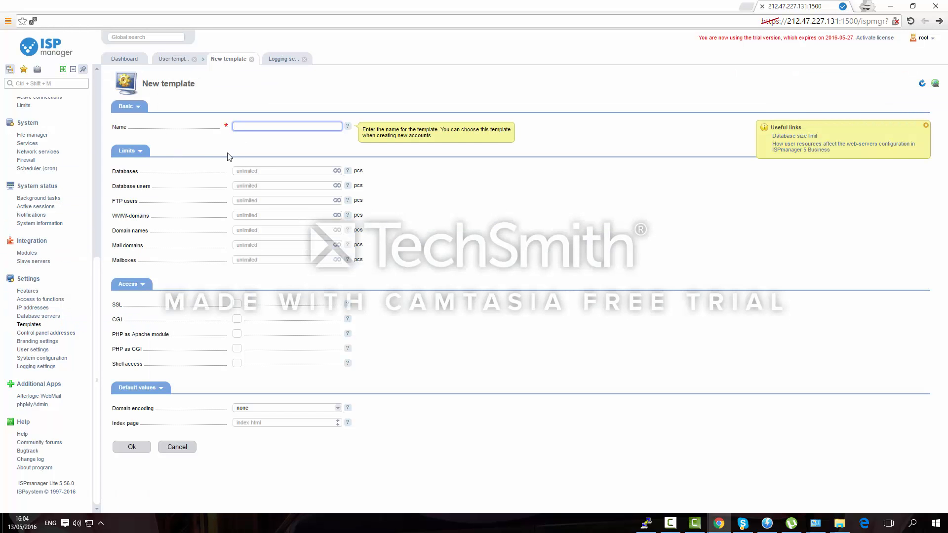
left_click(234, 170)
left_click(242, 125)
key("Tab")
type("1")
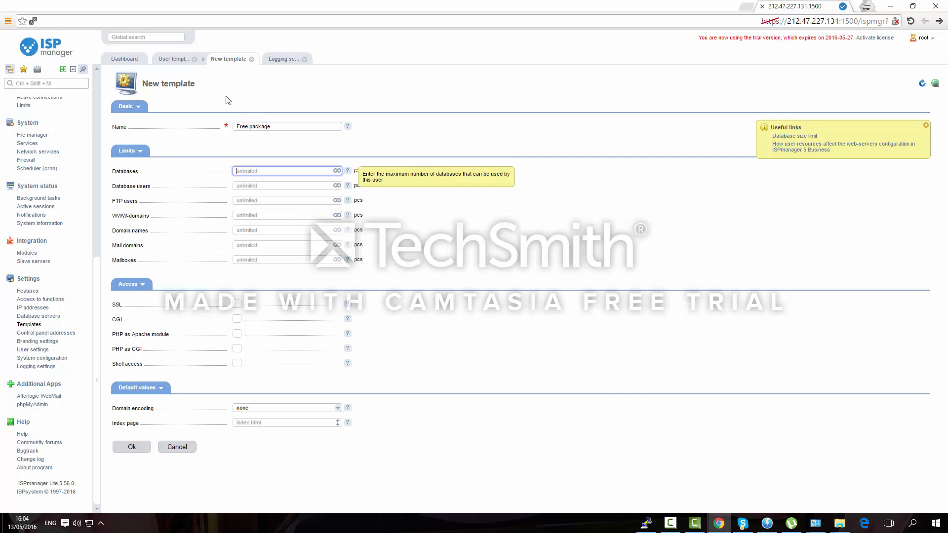
key("Tab")
type("1")
key("Tab")
type("1")
key("Tab")
type("1")
key("Tab")
type("1")
key("Tab")
type("1")
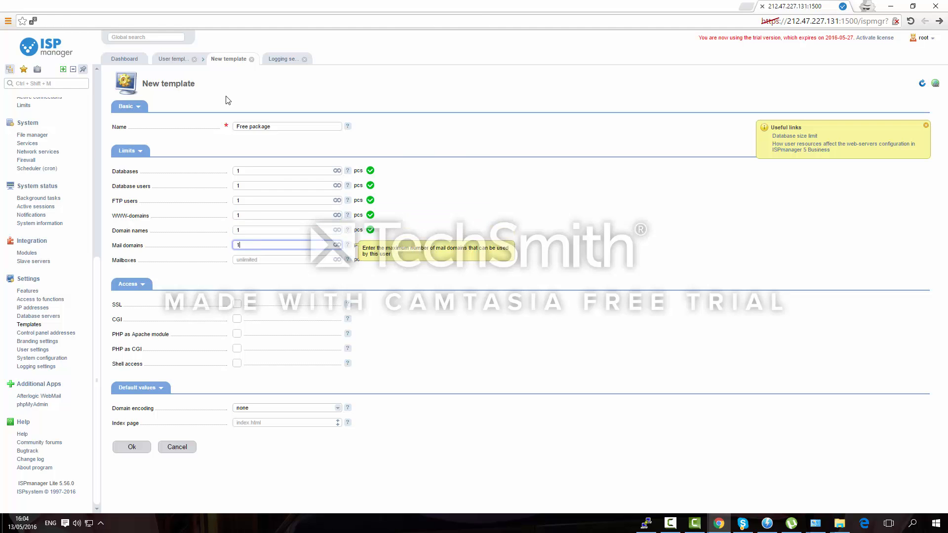
key("Tab")
type("1")
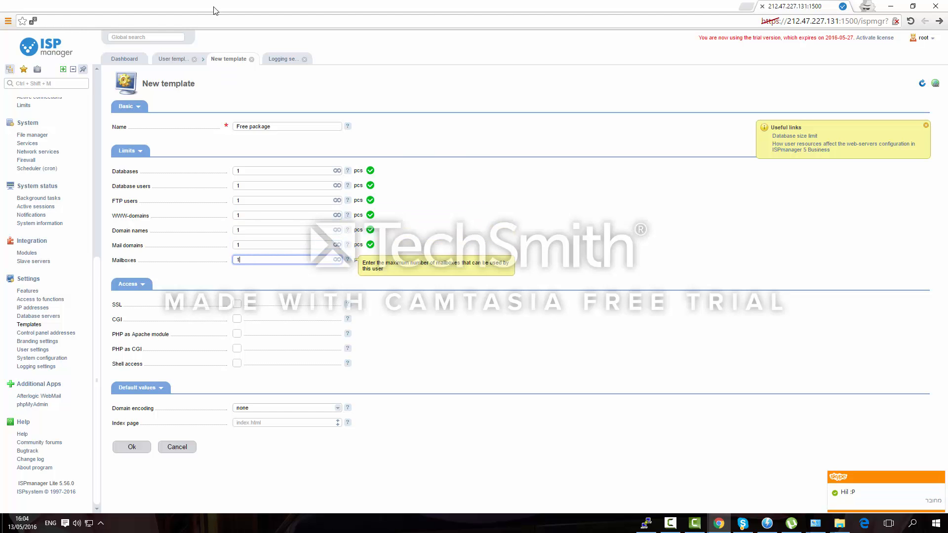
Enable SSL, CGI, PHP as Apache module and PHP as CGI, with UTF-8 encoding, and save
left_click(237, 304)
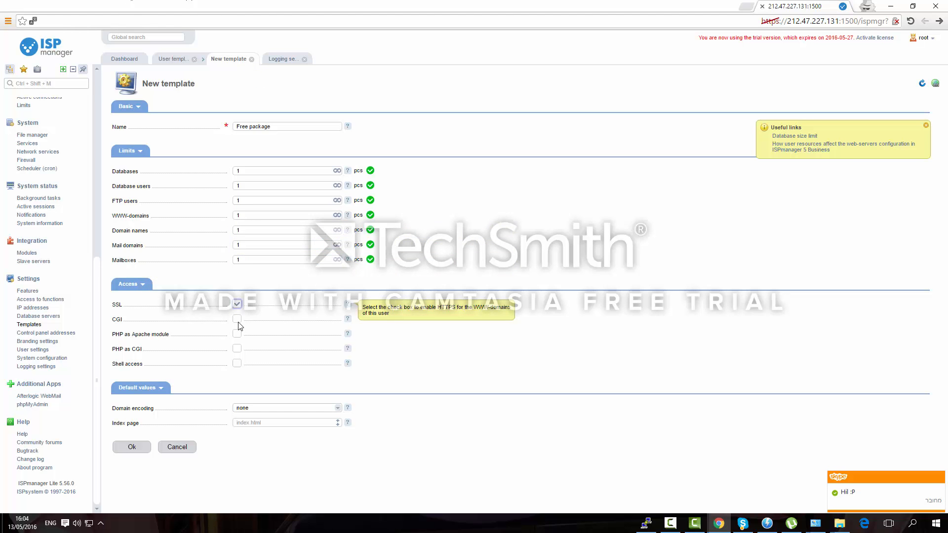
left_click(237, 319)
left_click(237, 333)
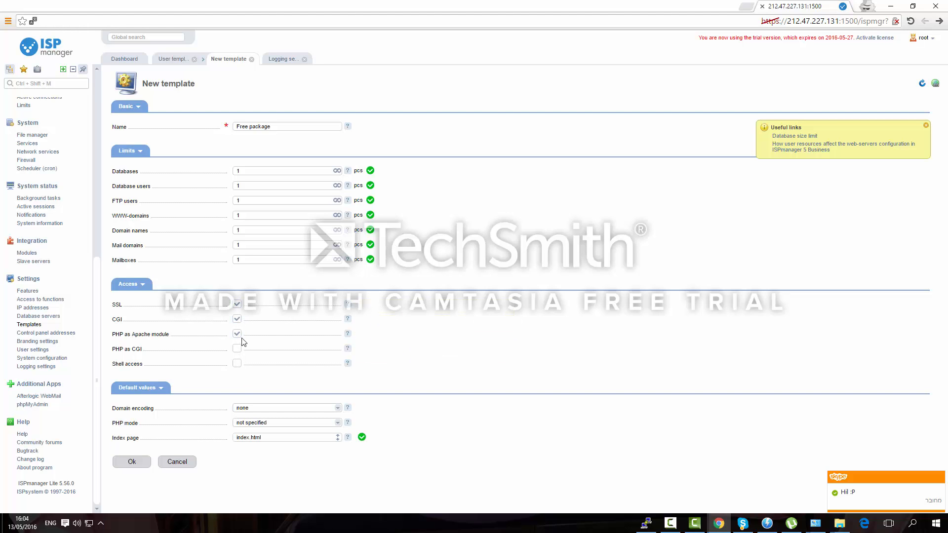
left_click(237, 349)
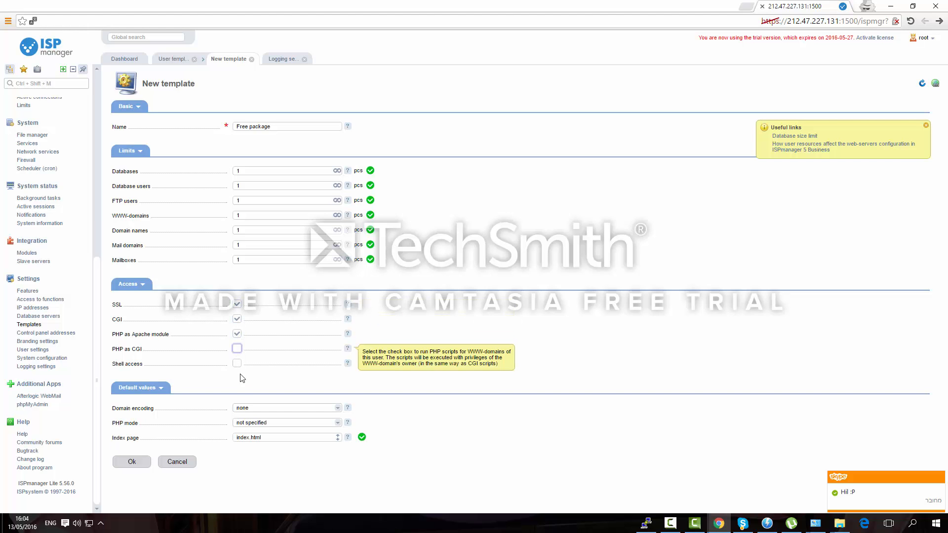
left_click(258, 423)
left_click(270, 436)
left_click(290, 407)
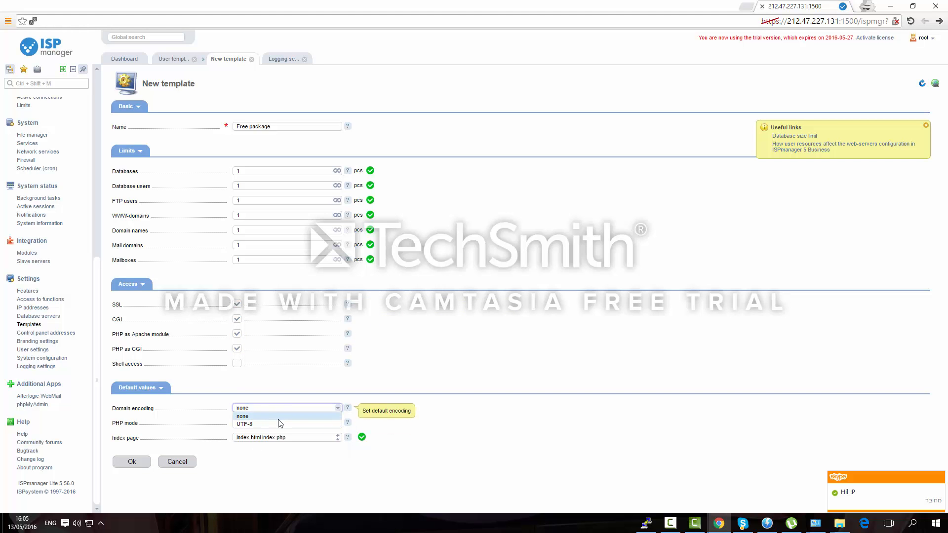
left_click(277, 422)
left_click(147, 461)
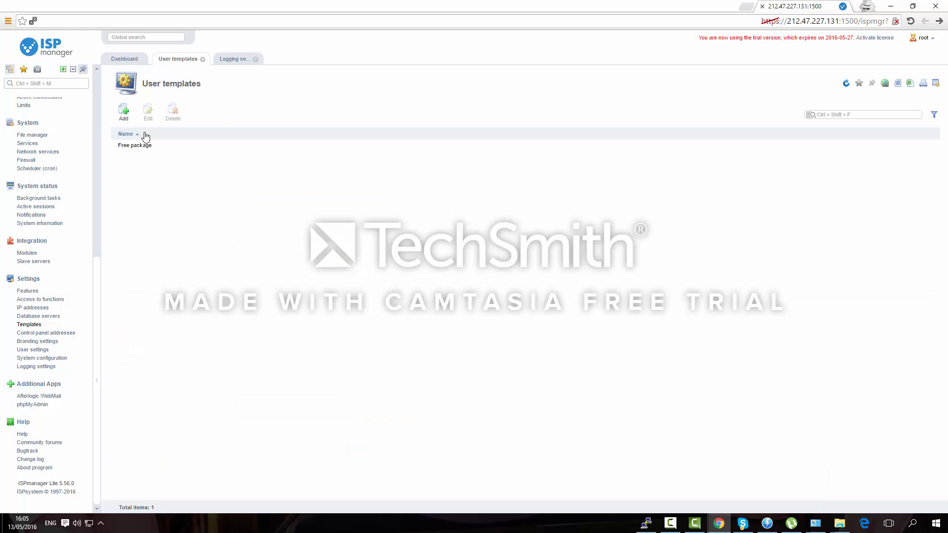
Select the Free package template, then open the MySQL database server's configuration parameters
left_click(146, 145)
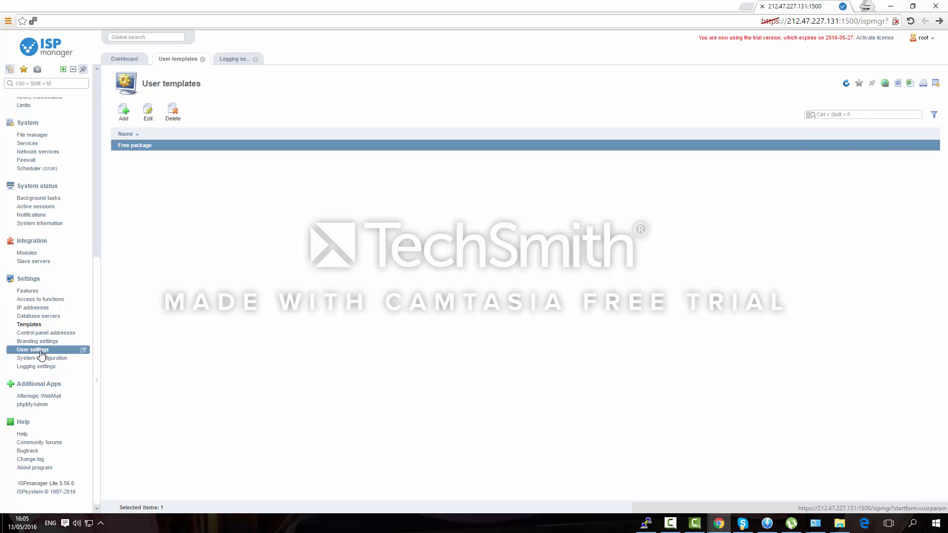
left_click(41, 311)
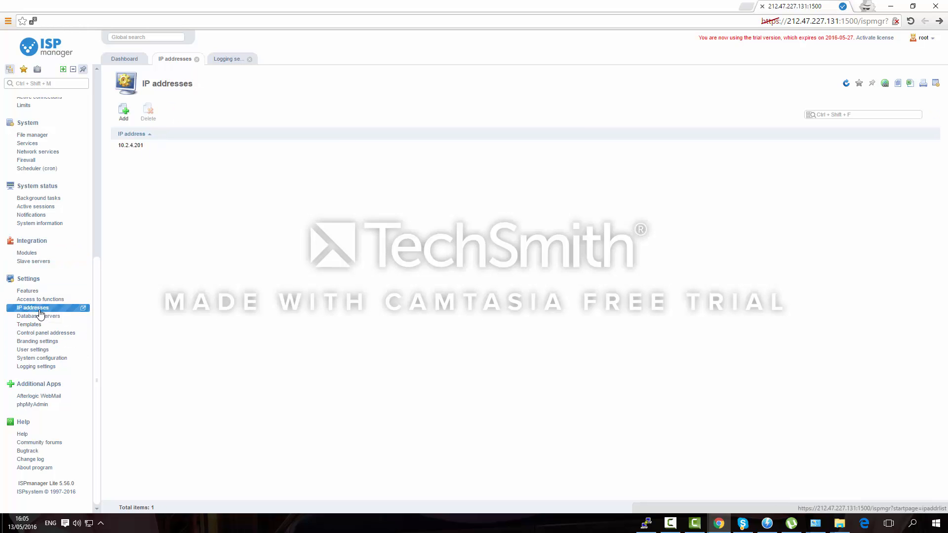
left_click(41, 316)
left_click(141, 145)
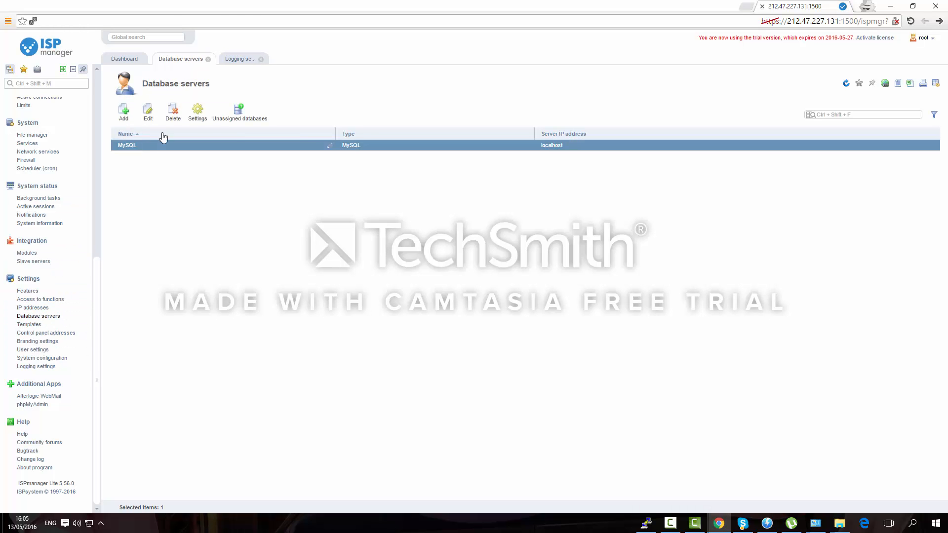
left_click(195, 110)
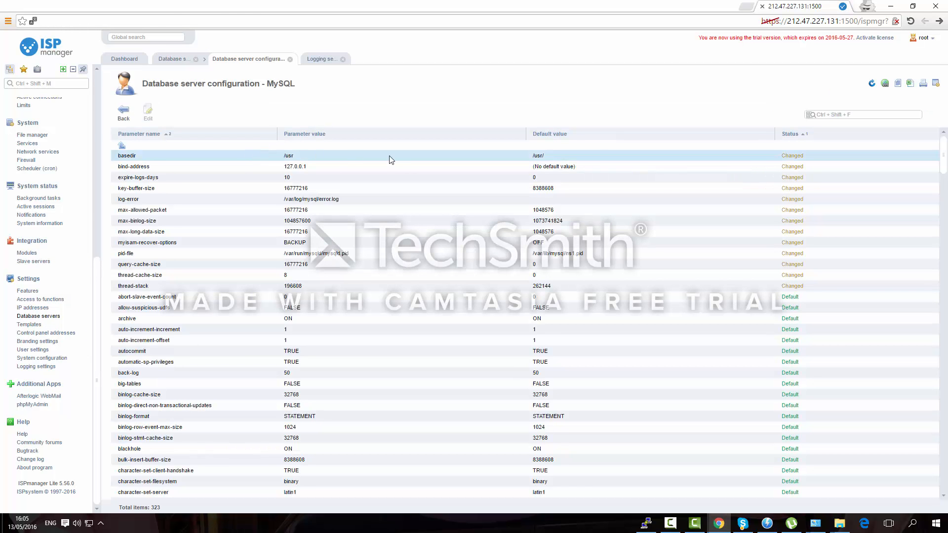
Scroll through the 323 MySQL parameters, then view the IP addresses and function access pages
scroll(390, 160, "down", 5)
scroll(390, 160, "down", 20)
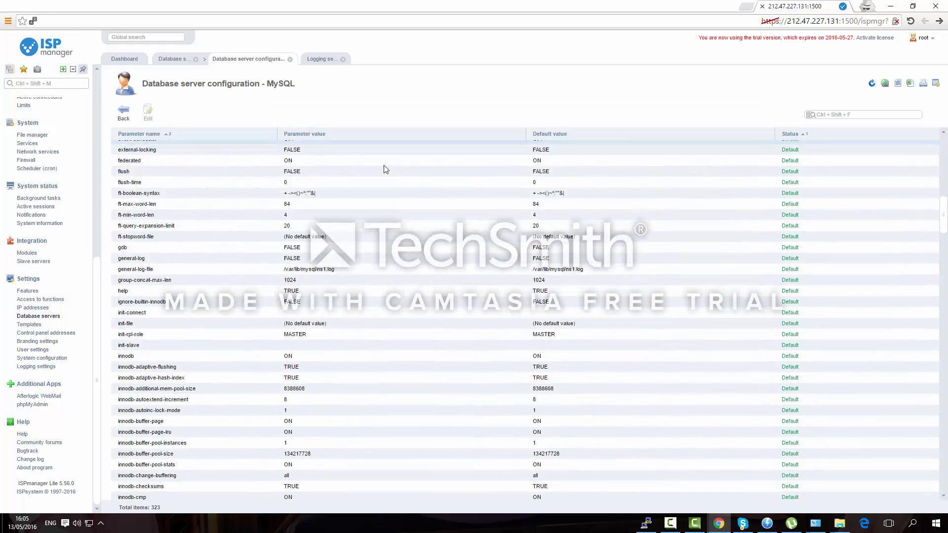
scroll(380, 165, "down", 20)
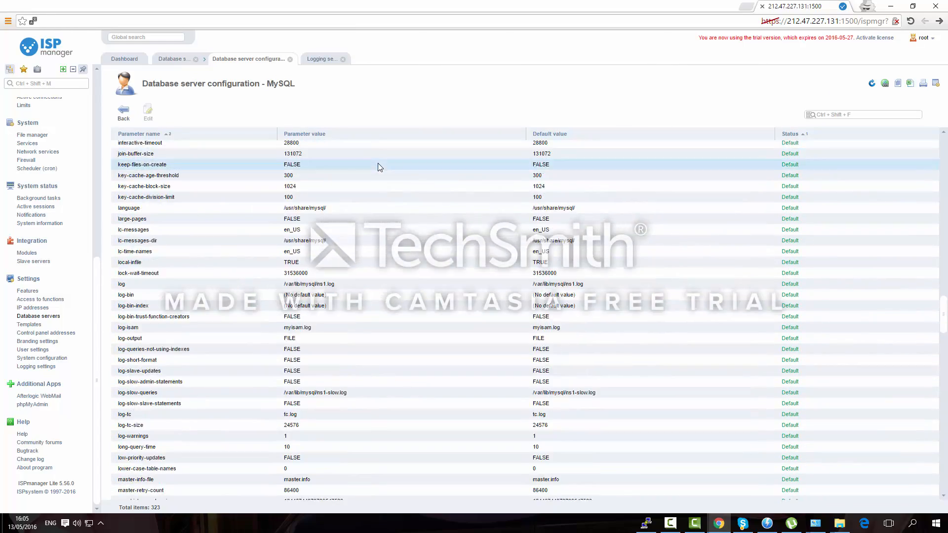
scroll(377, 171, "down", 20)
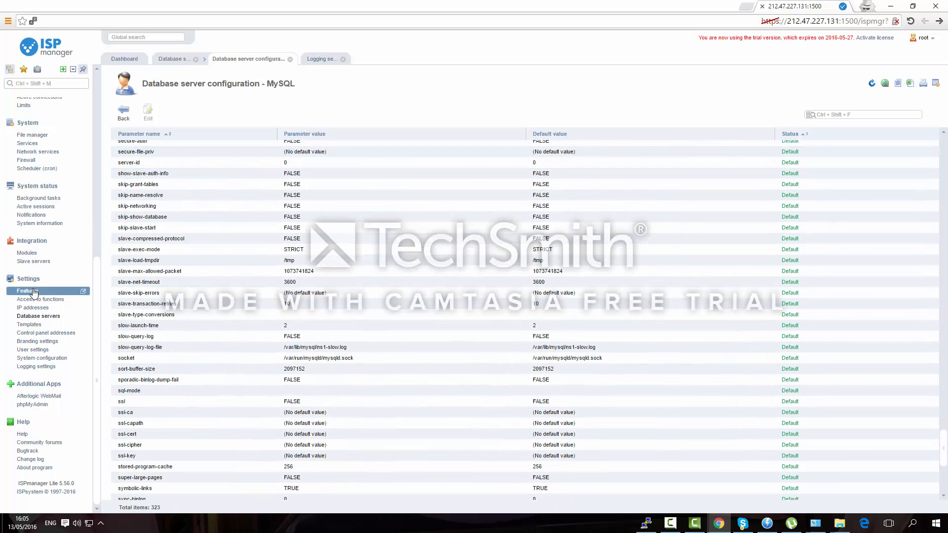
left_click(41, 308)
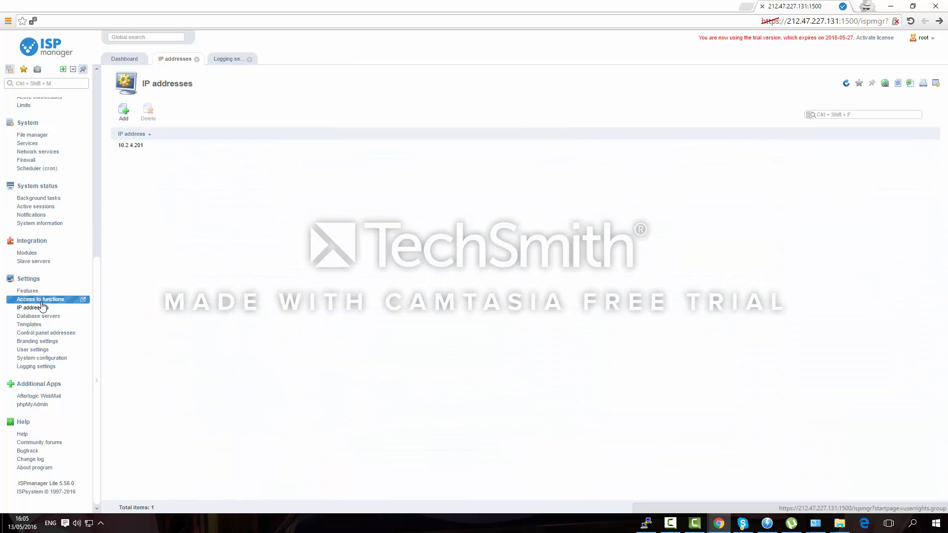
left_click(40, 301)
Install the Alternate PHP versions feature and confirm the PHP package installation
left_click(35, 294)
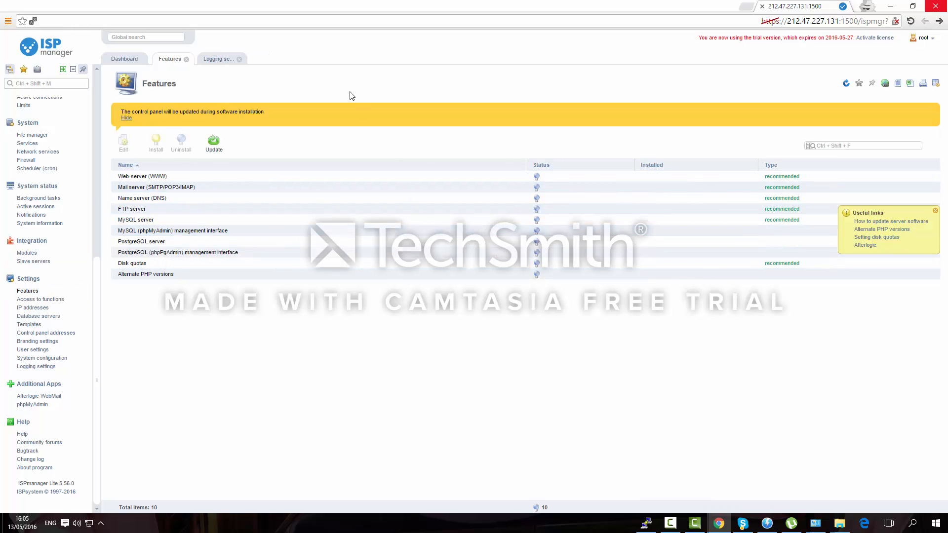
left_click(175, 273)
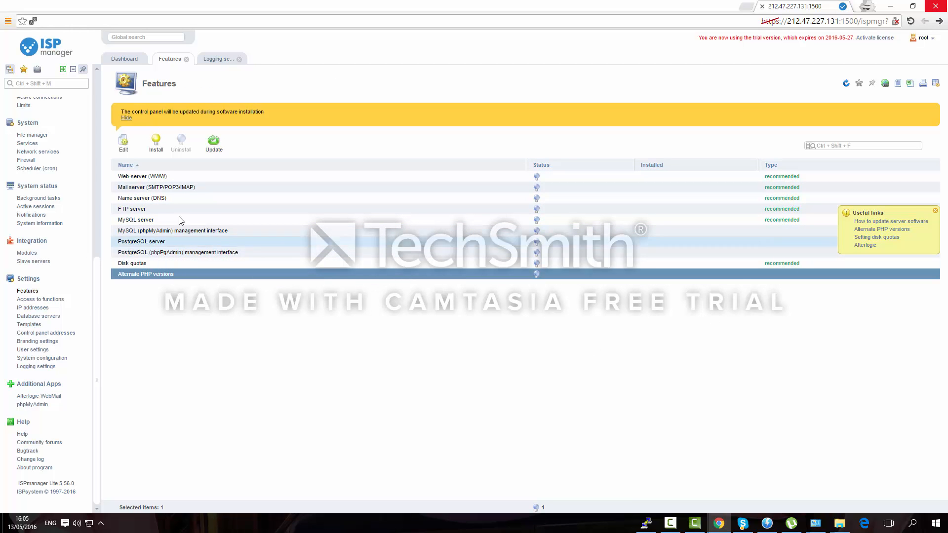
left_click(156, 142)
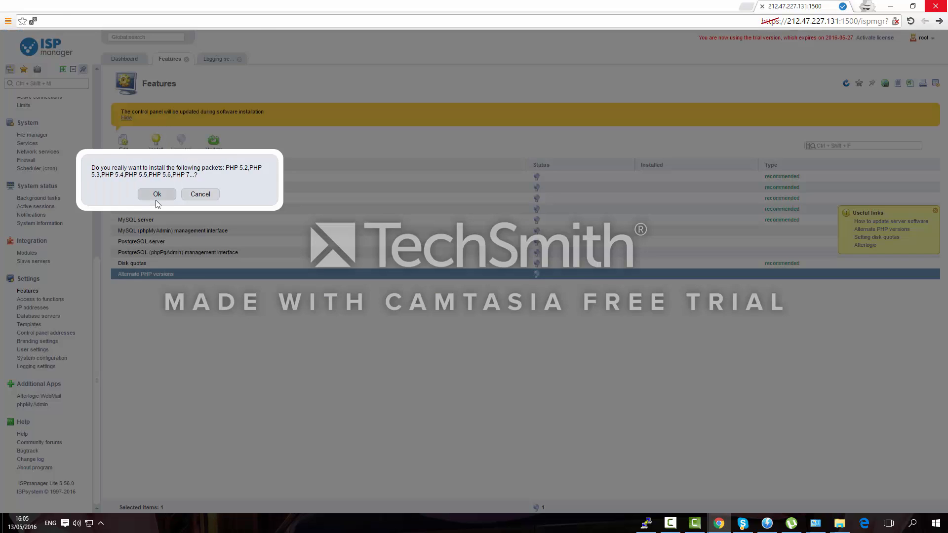
left_click(157, 195)
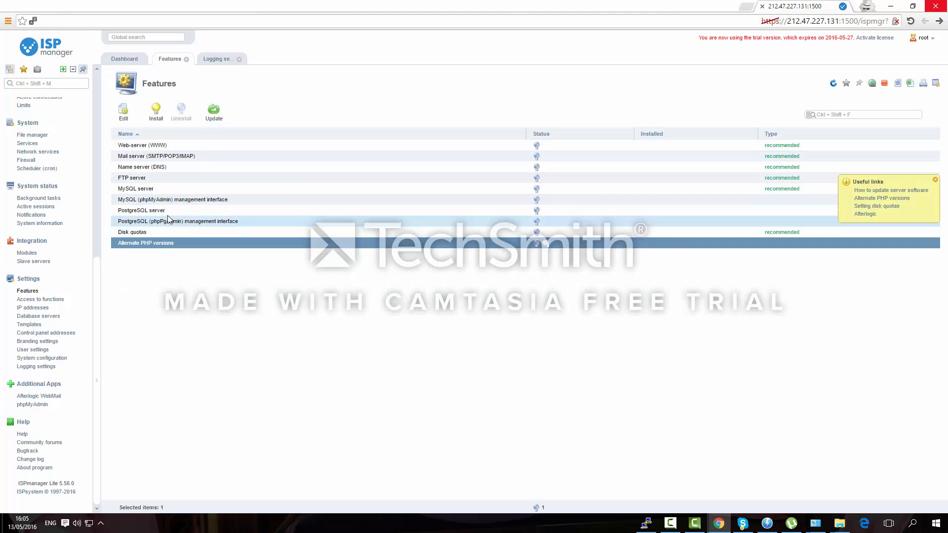
Select the MySQL, phpMyAdmin, FTP, DNS, mail and web server rows, leaving only phpMyAdmin selected
left_click(166, 190)
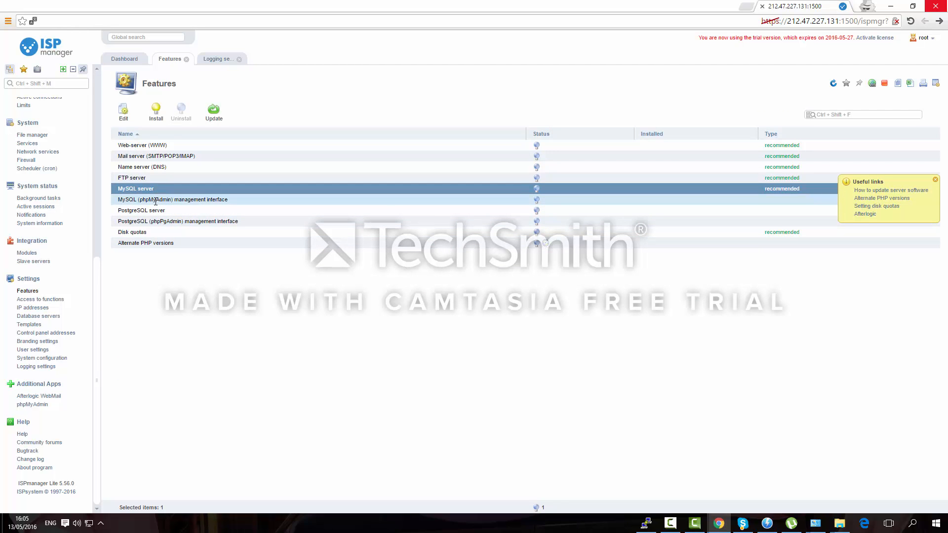
left_click(157, 198, "ctrl")
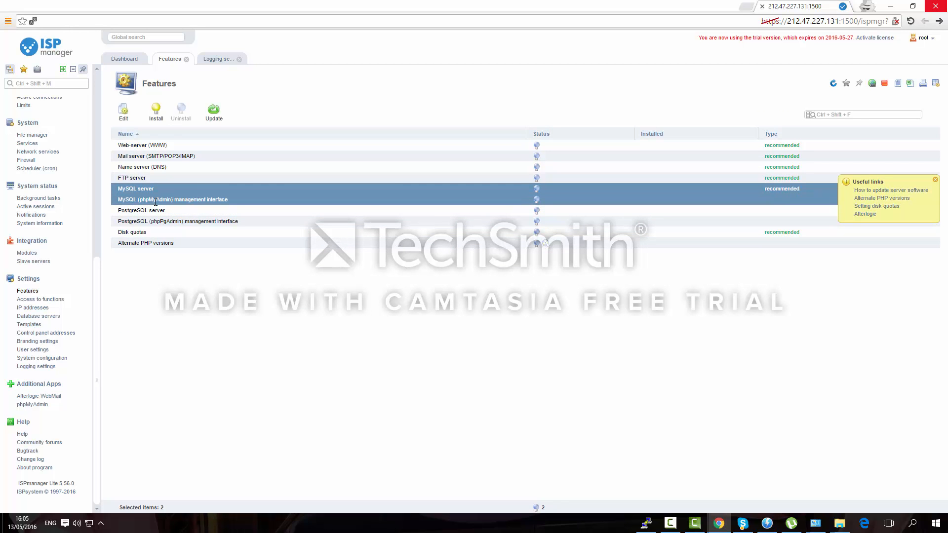
left_click(138, 177, "ctrl")
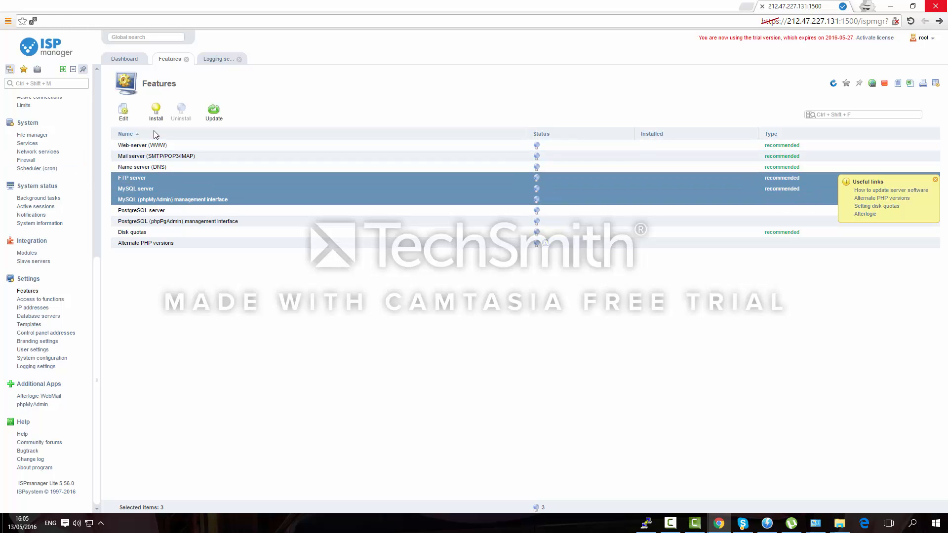
left_click(143, 168, "ctrl")
left_click(145, 156, "ctrl")
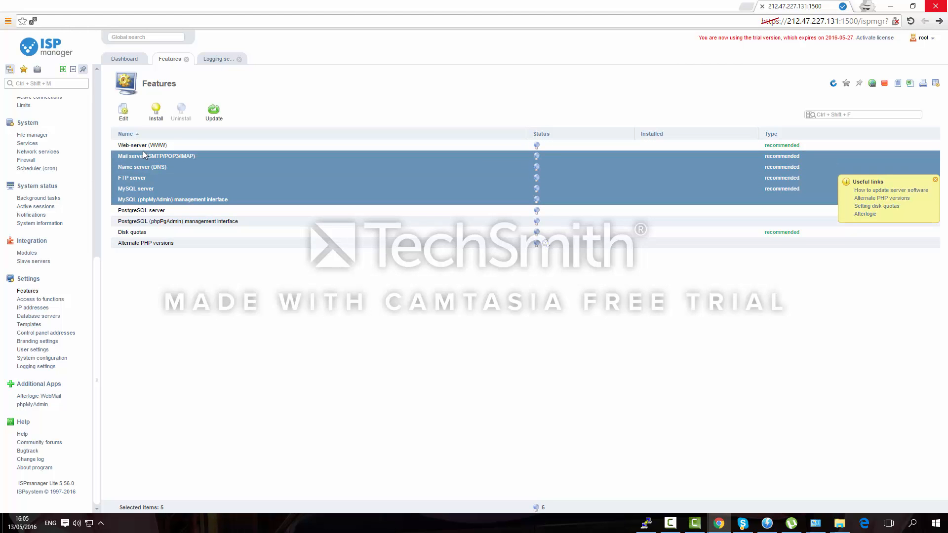
left_click(143, 146, "ctrl")
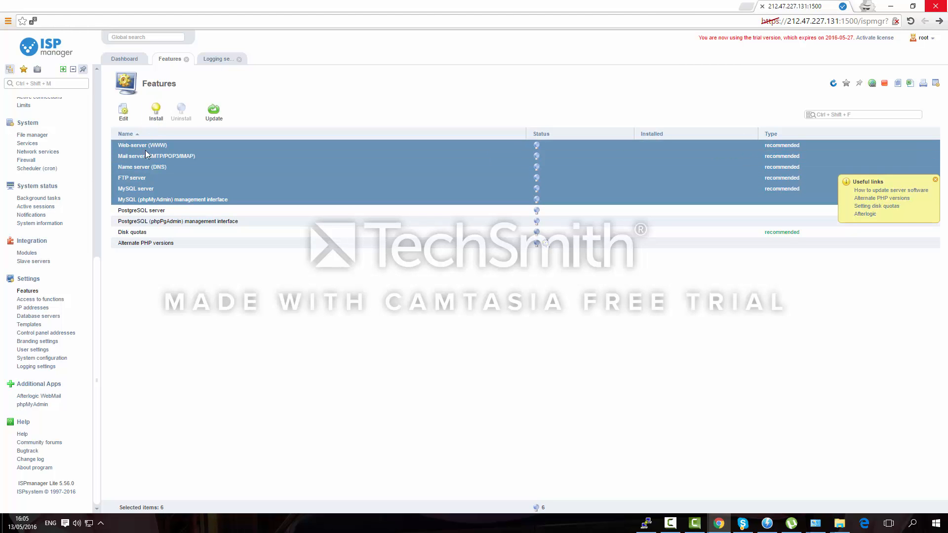
left_click(144, 200)
Apply the phpMyAdmin and MySQL server settings, and set the FTP server to ProFTP
left_click(123, 110)
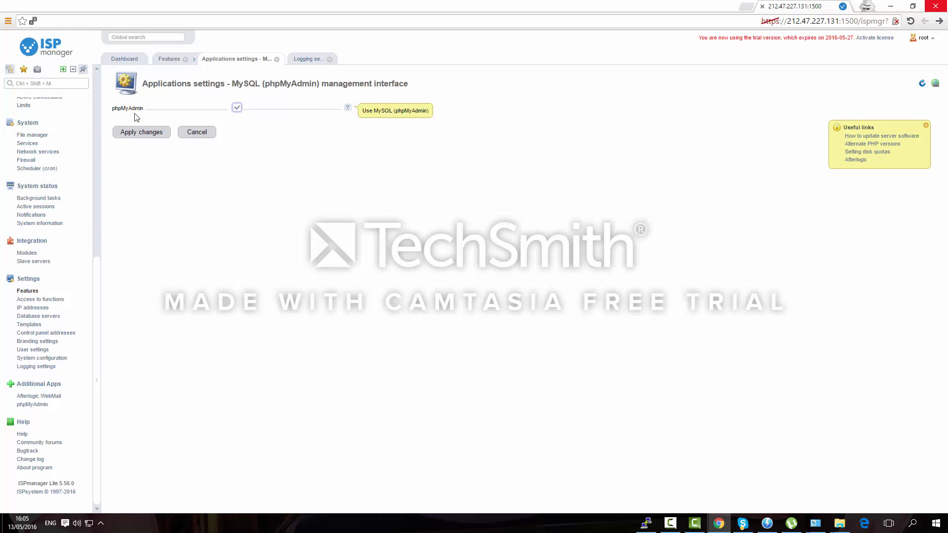
left_click(155, 129)
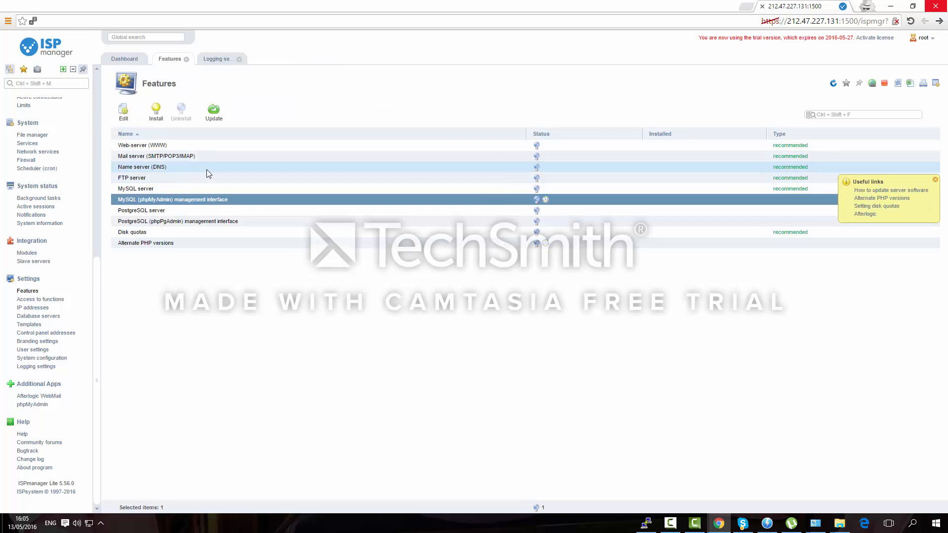
left_click(167, 189)
left_click(123, 110)
left_click(147, 131)
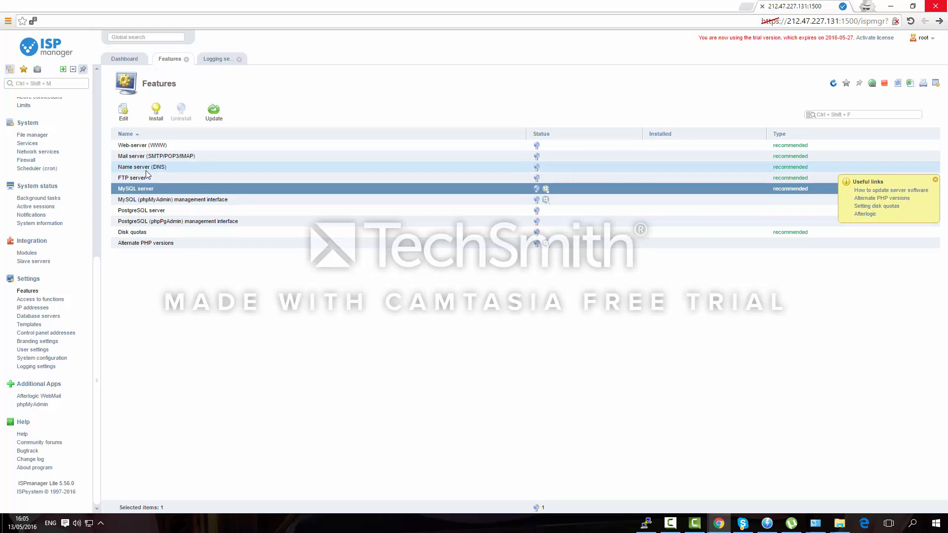
left_click(134, 177)
left_click(127, 114)
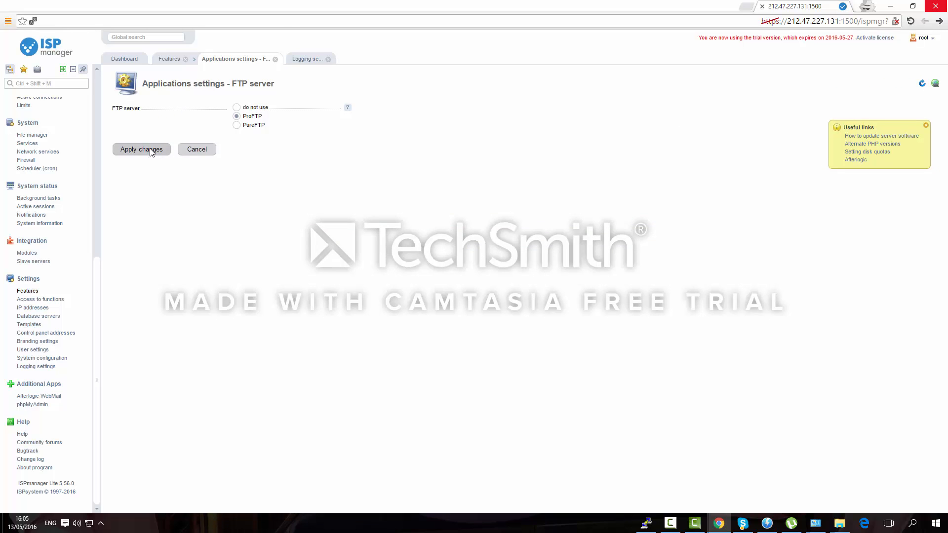
left_click(151, 150)
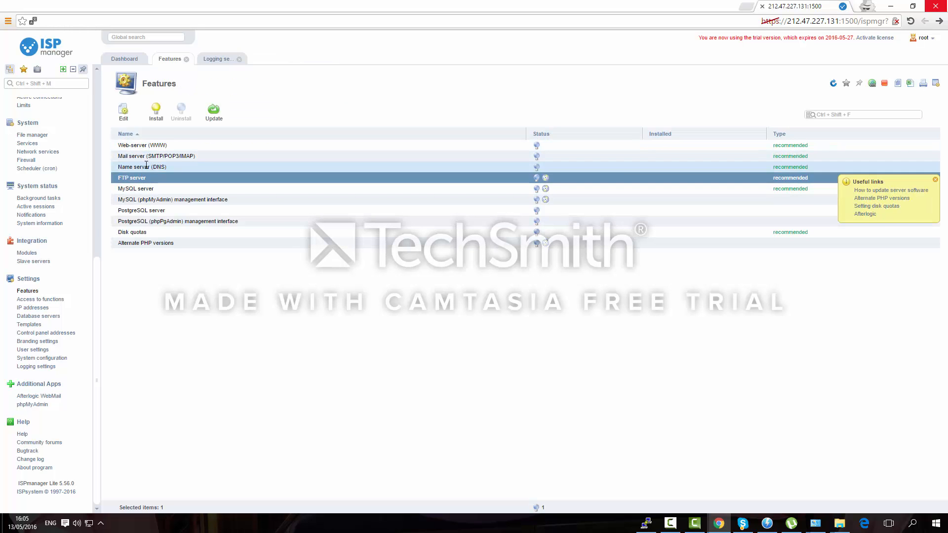
Apply BIND for the name server and add AfterLogic and RoundCube webmail to the mail server
left_click(147, 166)
left_click(123, 111)
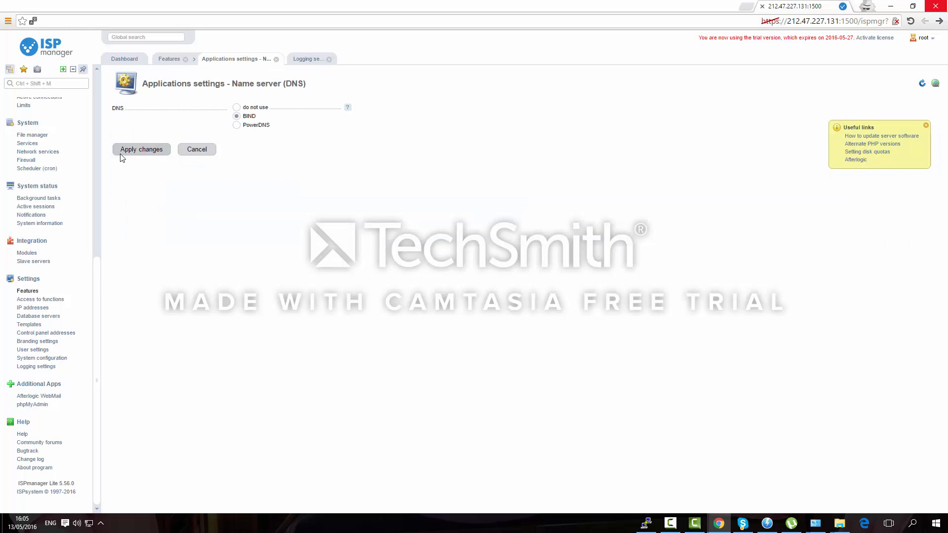
left_click(137, 153)
left_click(134, 155)
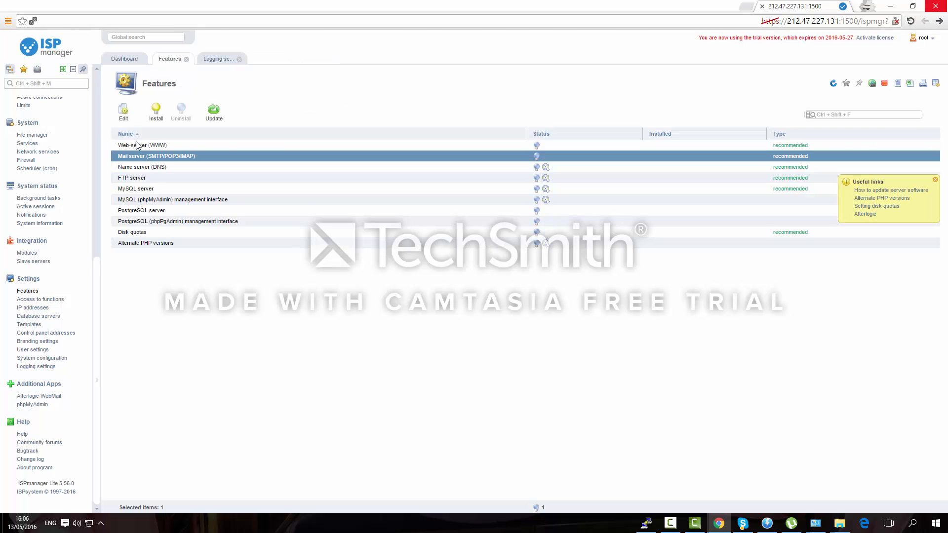
left_click(123, 111)
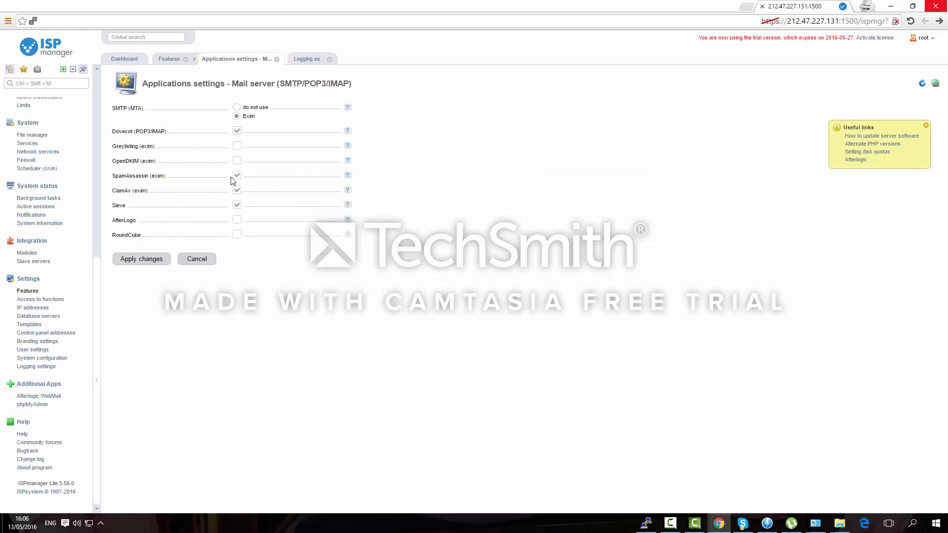
left_click(238, 220)
left_click(237, 234)
left_click(145, 259)
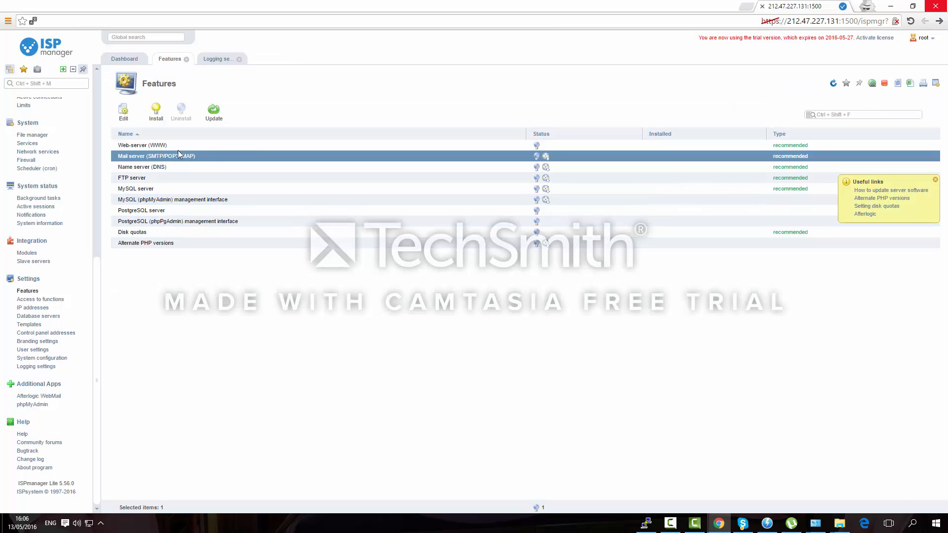
Turn off PHP for Apache on the web server and enable PHP-FPM FastCGI instead
left_click(176, 146)
left_click(123, 110)
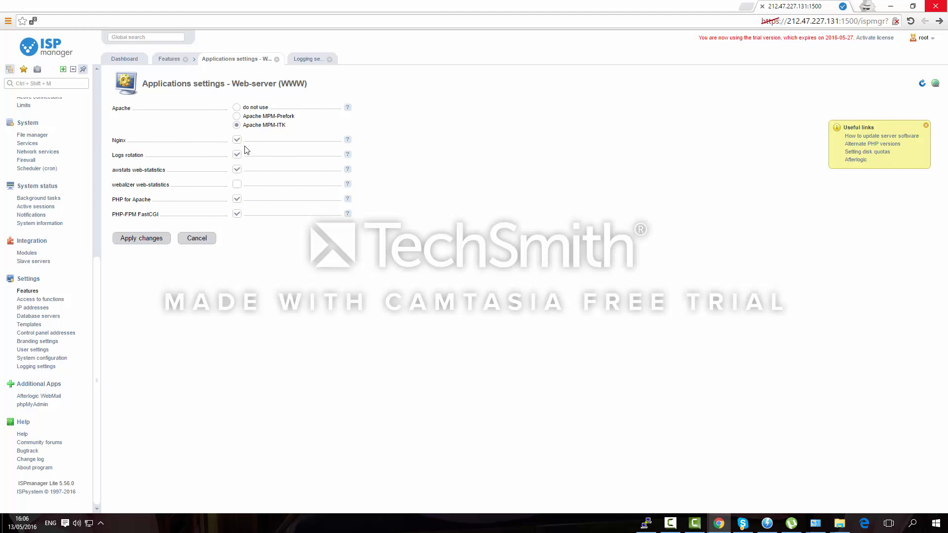
left_click(237, 199)
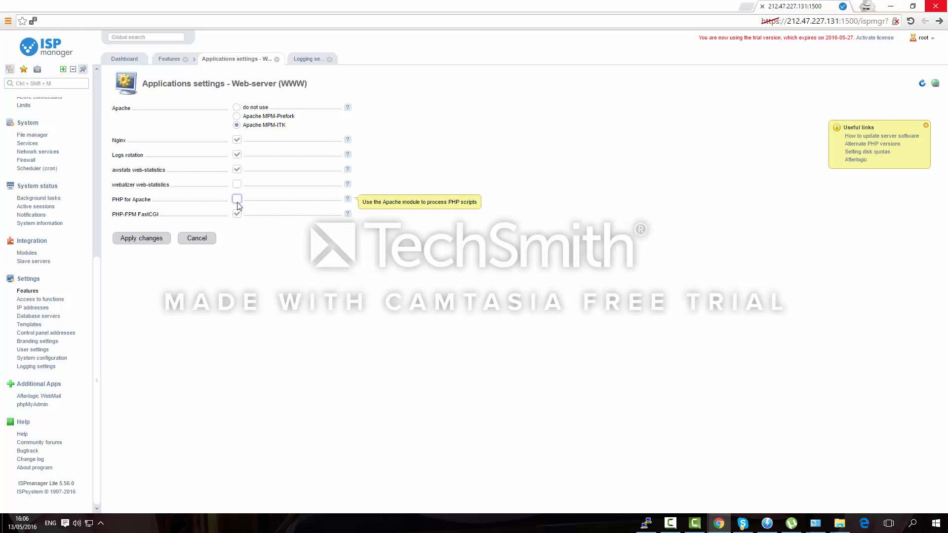
left_click(237, 215)
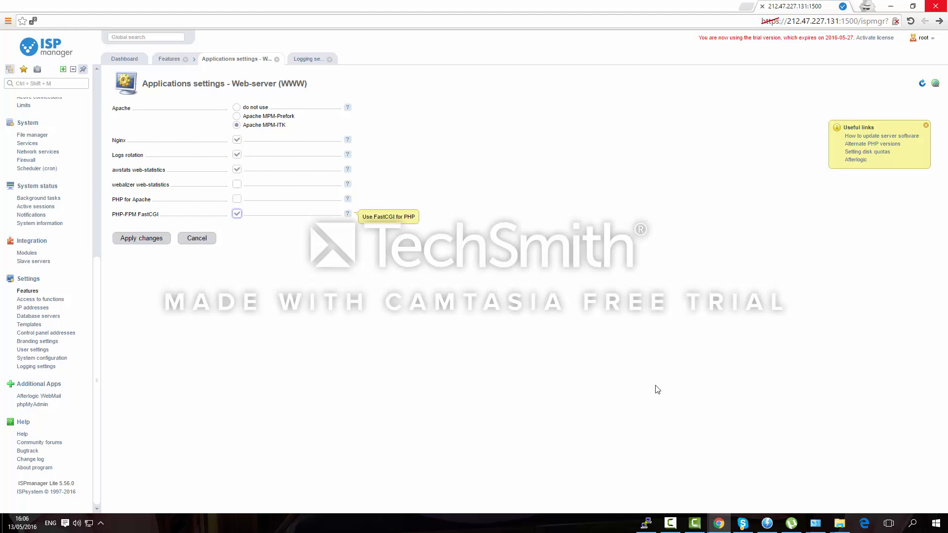
left_click(672, 524)
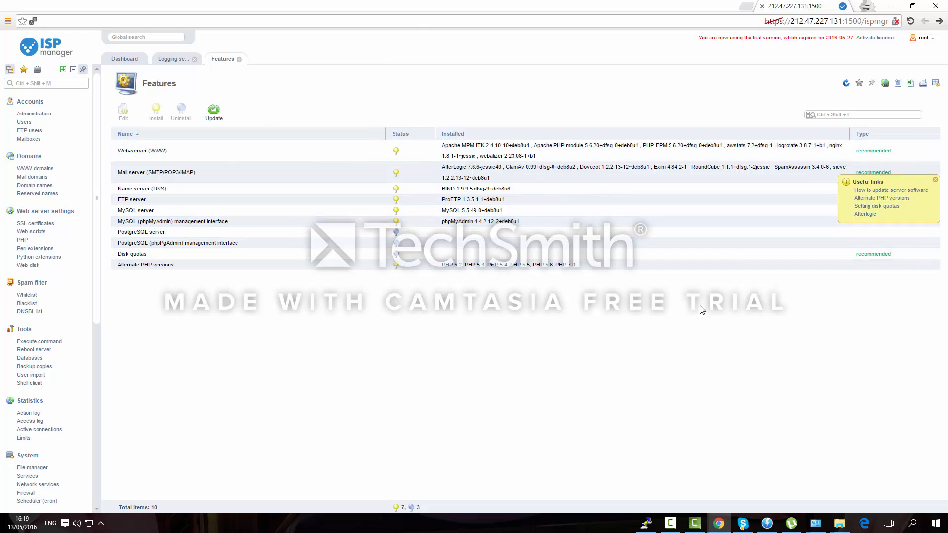
View the Modules, System information, Notifications and Background tasks pages, then the Firewall rules
scroll(52, 327, "down", 6)
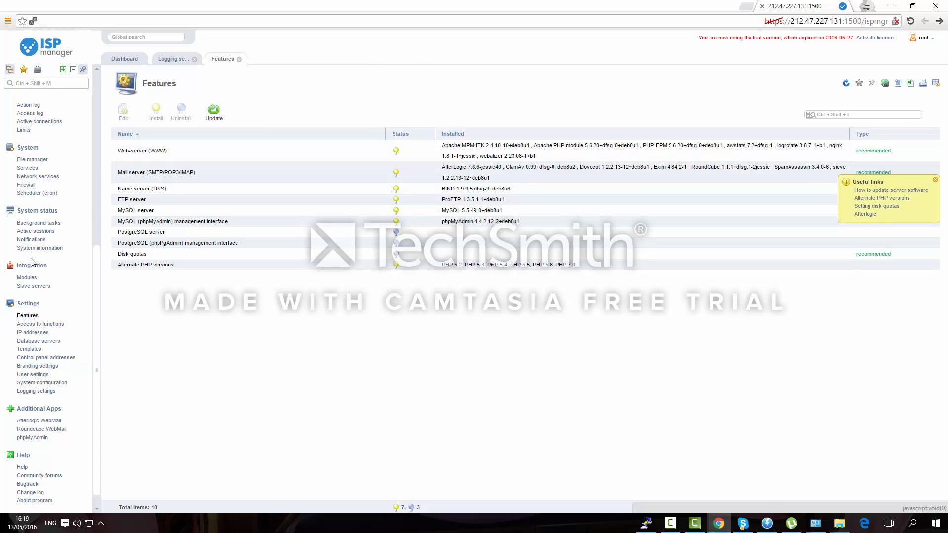
left_click(27, 278)
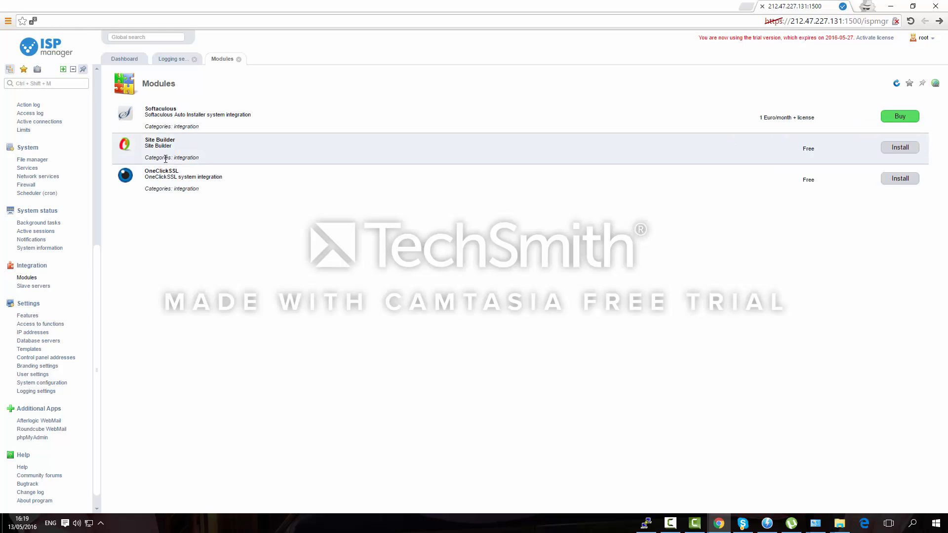
left_click(48, 250)
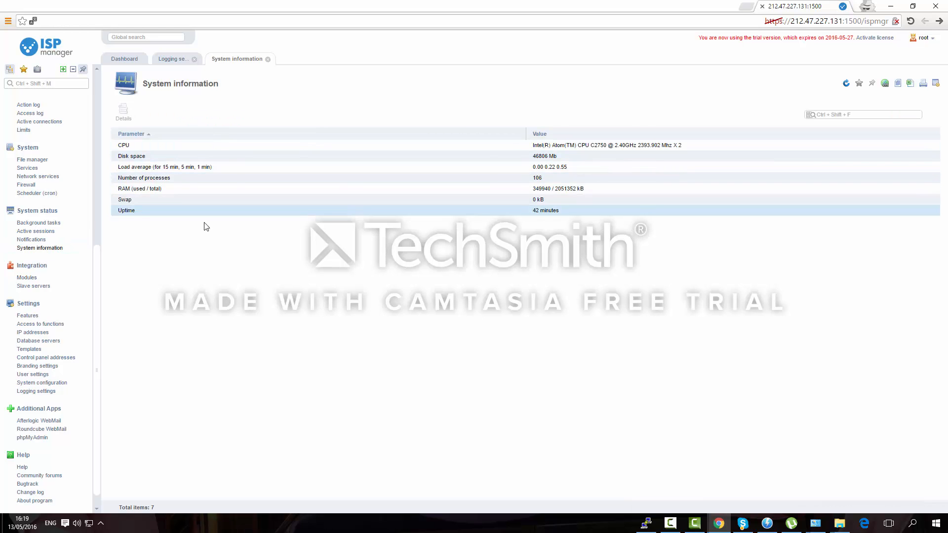
left_click(32, 240)
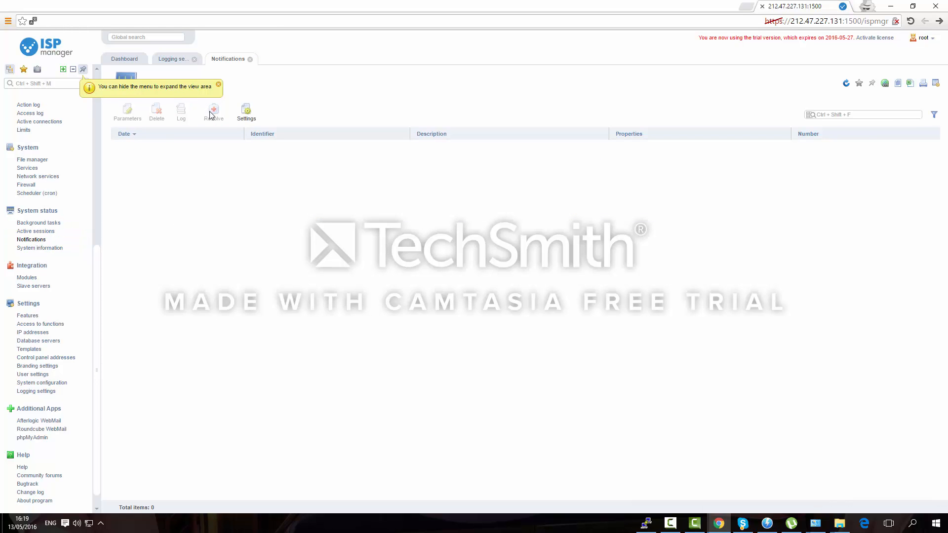
left_click(39, 223)
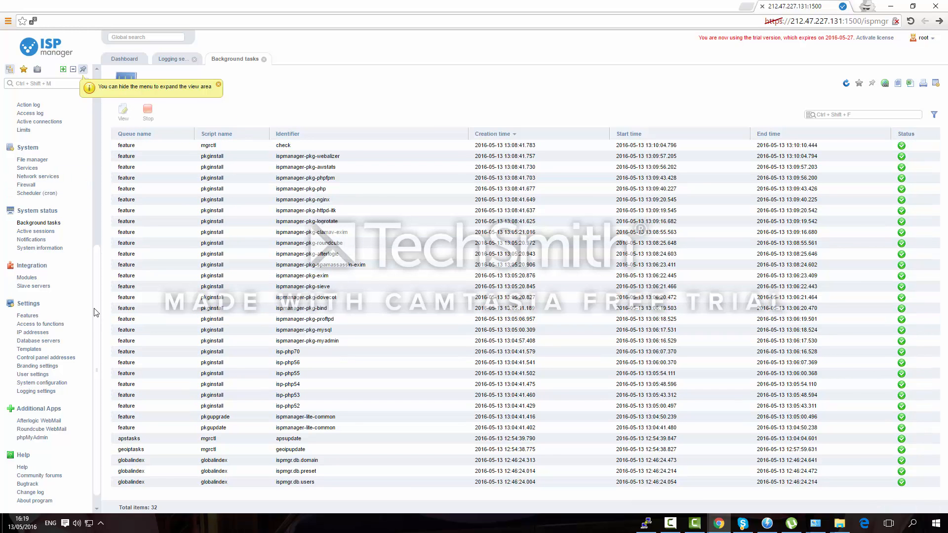
left_click(21, 187)
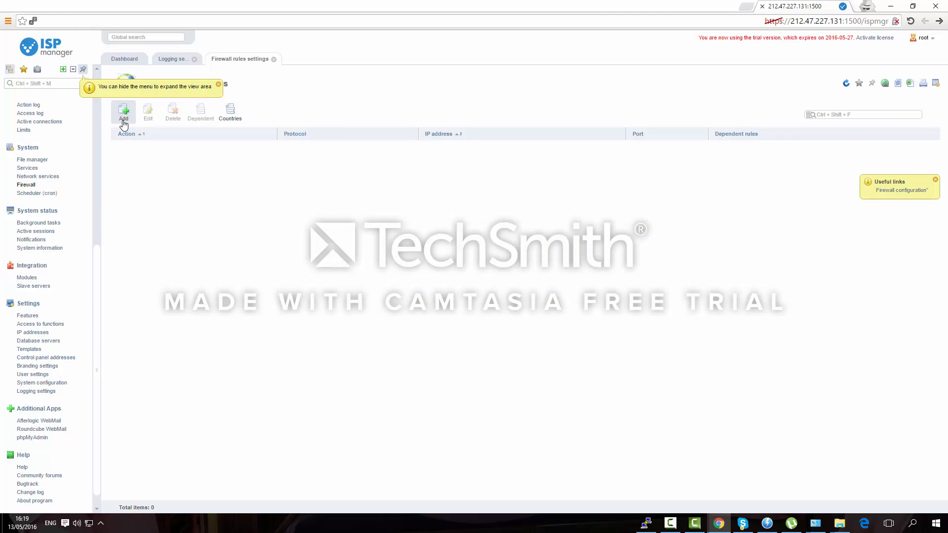
Start and cancel a new firewall rule, then view the Countries, Network services and Services lists
left_click(124, 115)
left_click(168, 158)
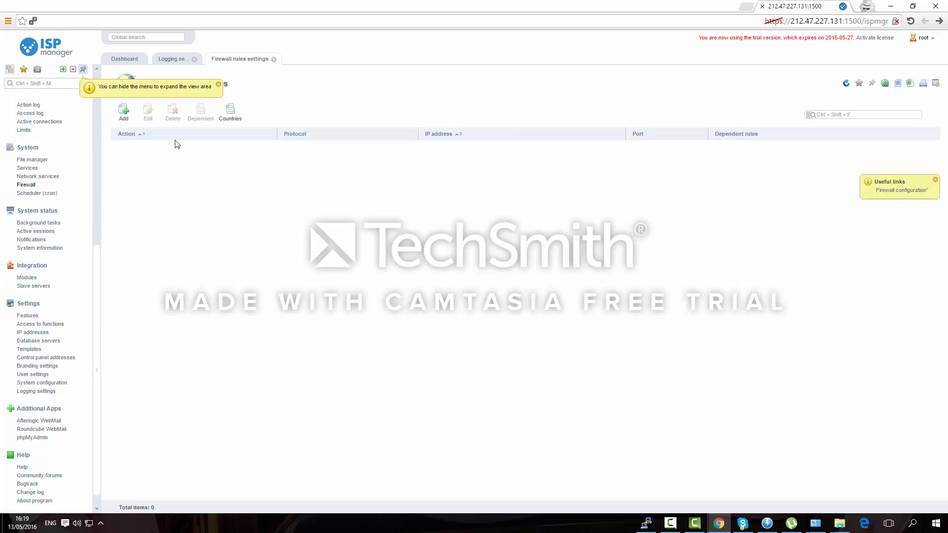
left_click(227, 112)
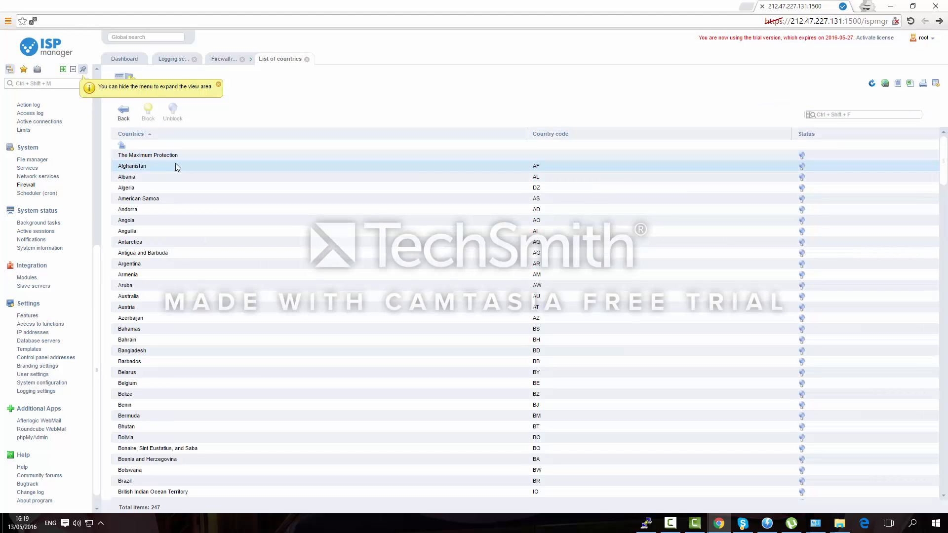
left_click(37, 176)
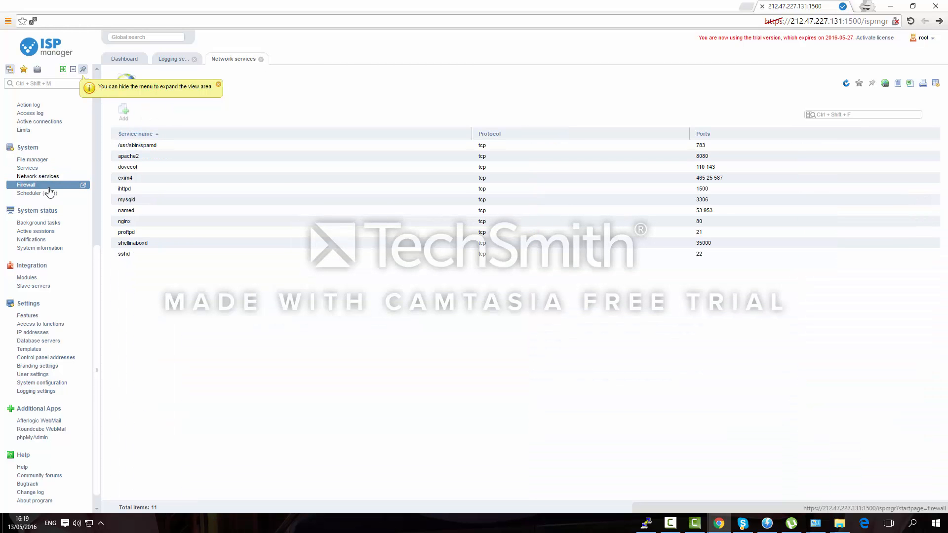
left_click(28, 168)
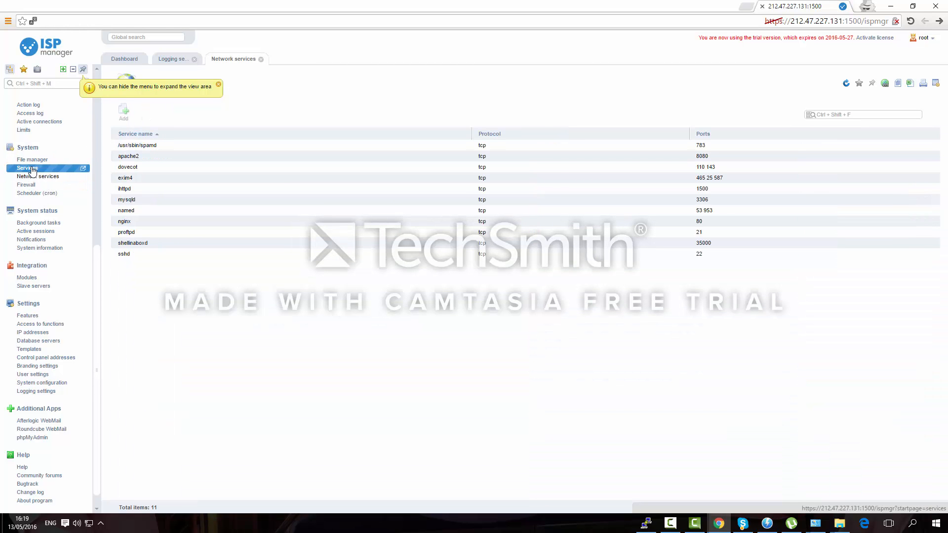
Stop the apache2 service and start it again, confirming each action
left_click(146, 145)
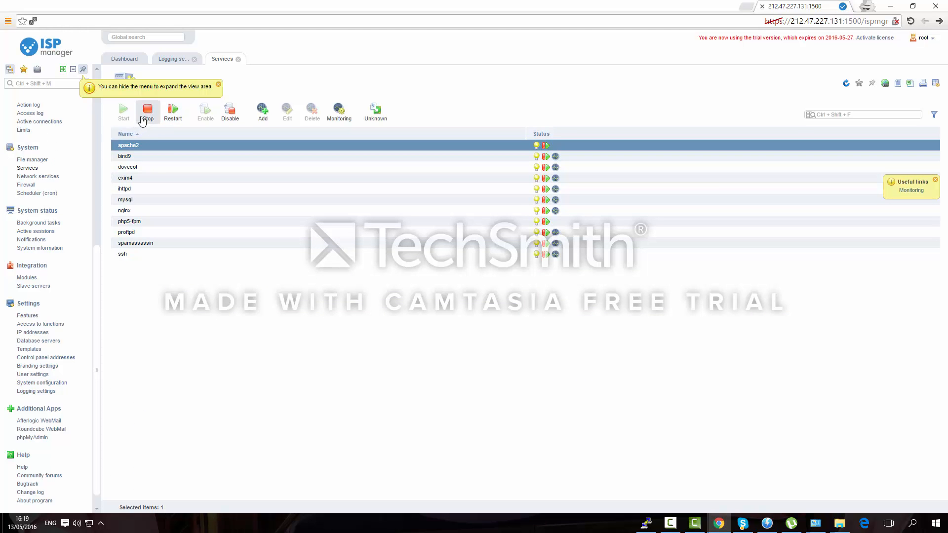
left_click(142, 120)
left_click(150, 162)
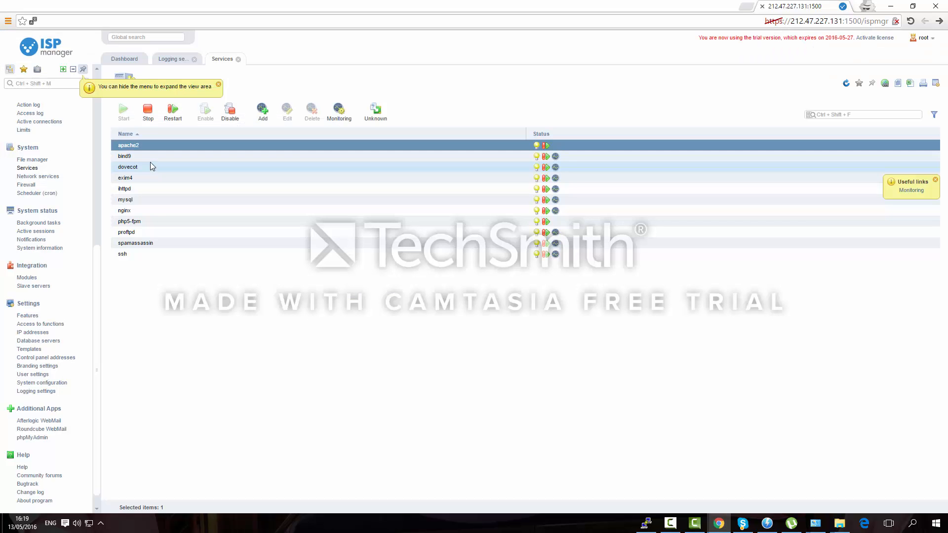
left_click(124, 111)
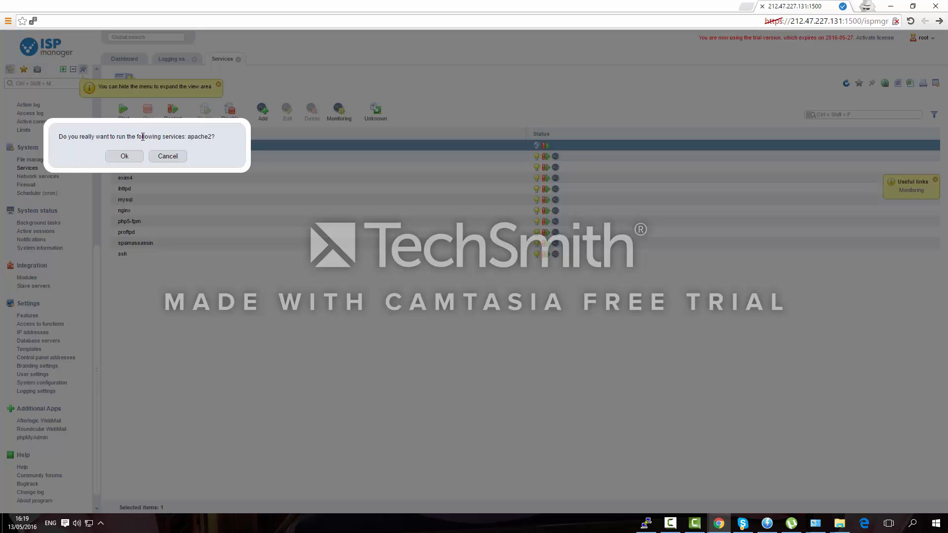
left_click(132, 157)
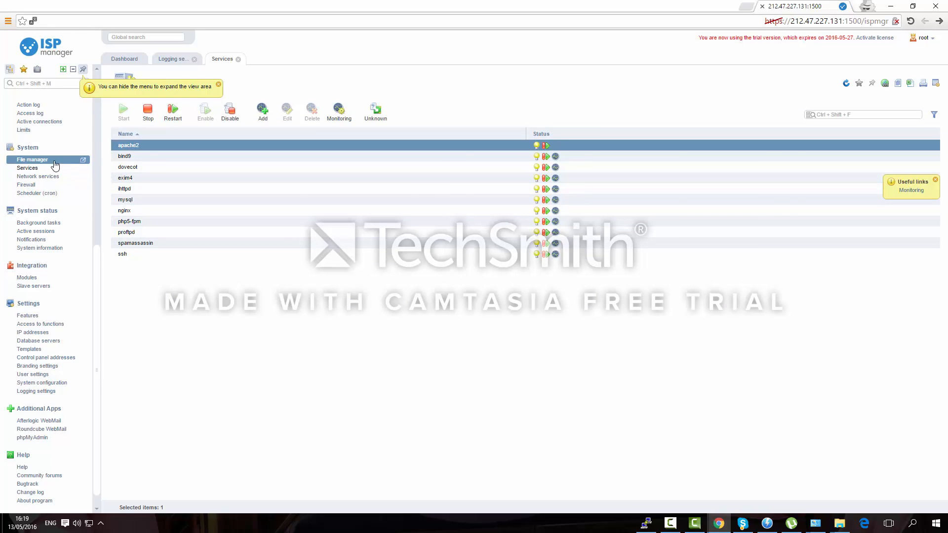
left_click(54, 160)
Navigate to /etc/nginx and open nginx.conf in the file editor
left_click(124, 117)
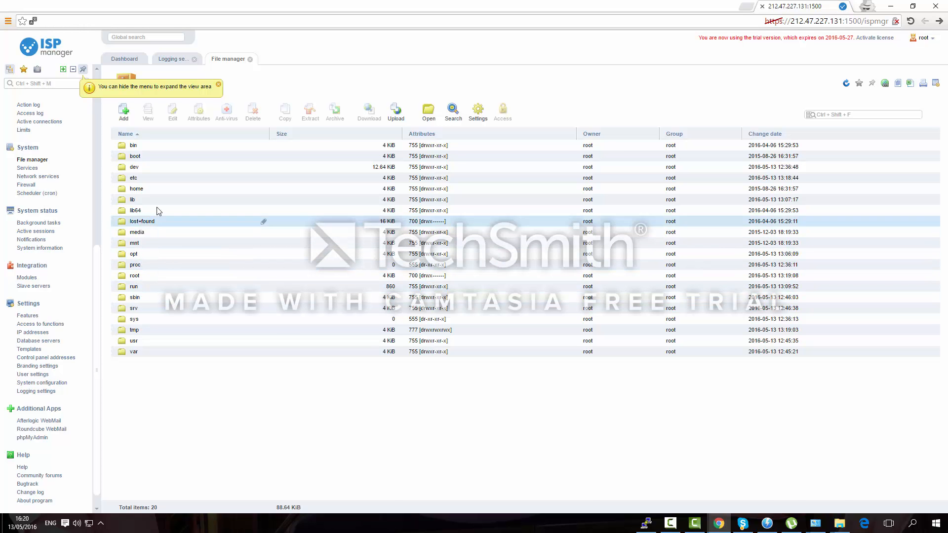
double_click(153, 181)
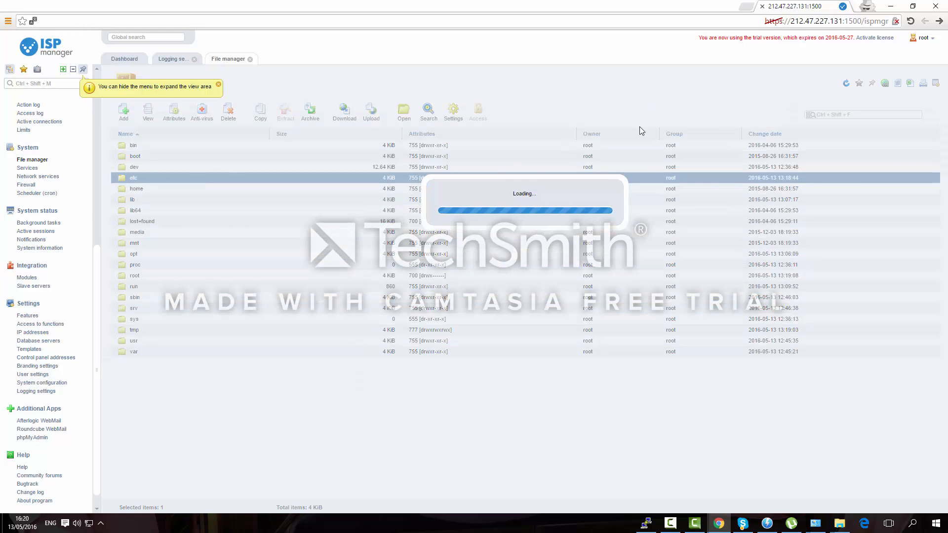
type("n")
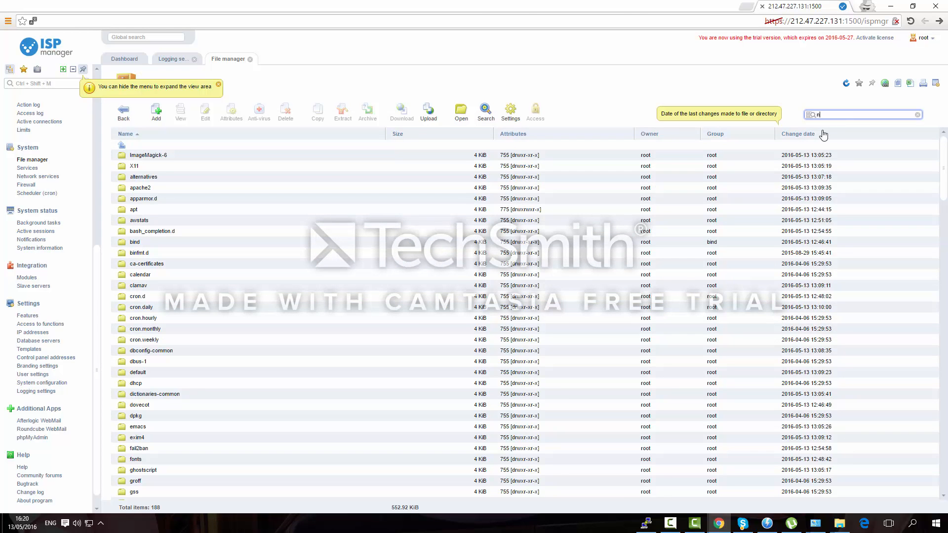
type("ginx")
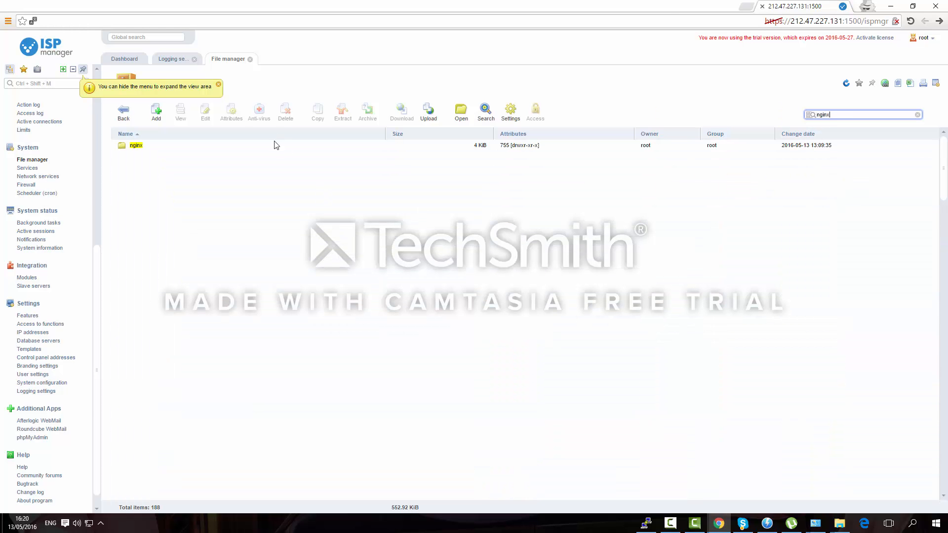
double_click(270, 143)
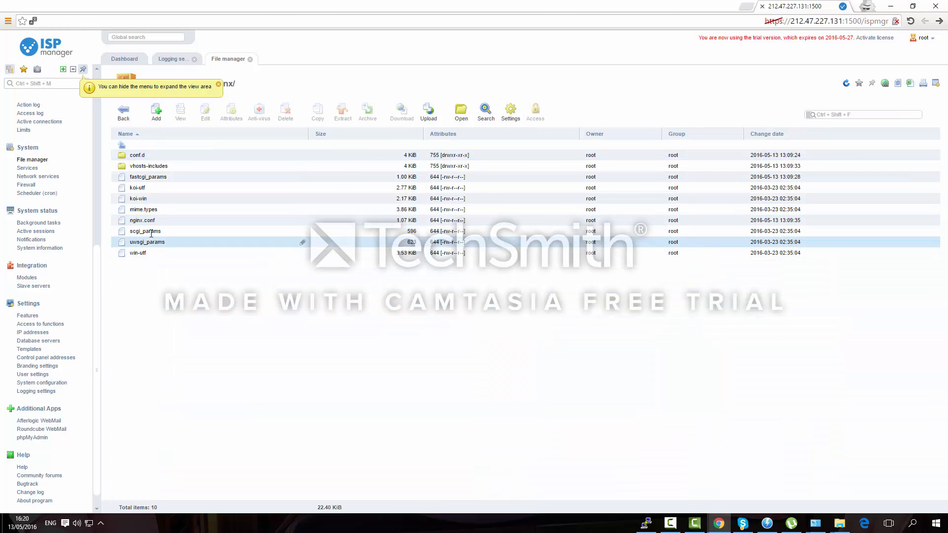
left_click(151, 221)
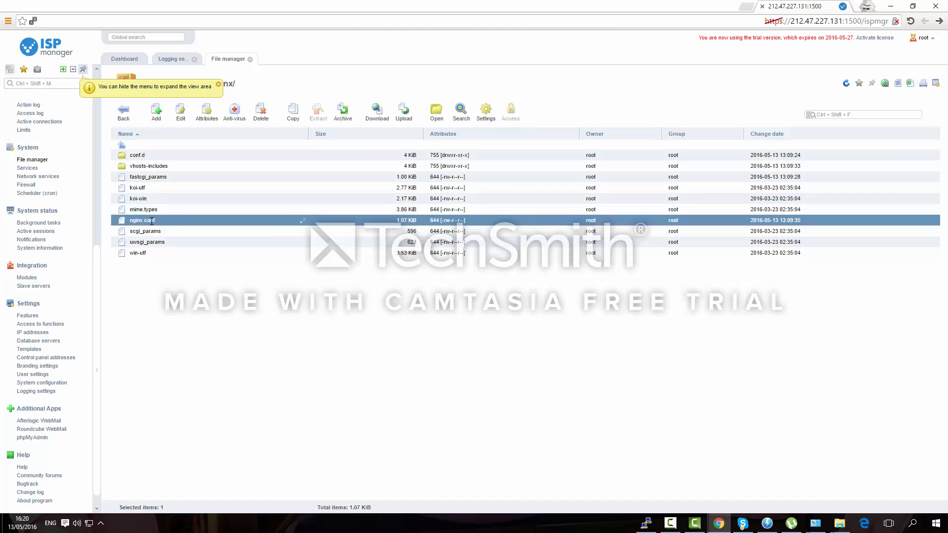
double_click(151, 220)
scroll(203, 178, "down", 5)
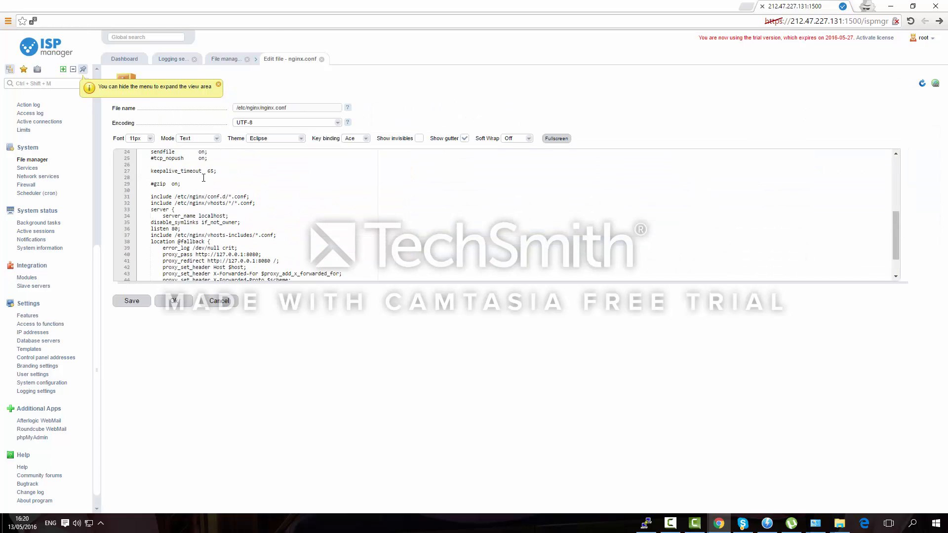
scroll(203, 178, "down", 2)
Switch the editor to the dark Twilight theme, then go to the empty Databases list
left_click(271, 140)
scroll(274, 207, "down", 3)
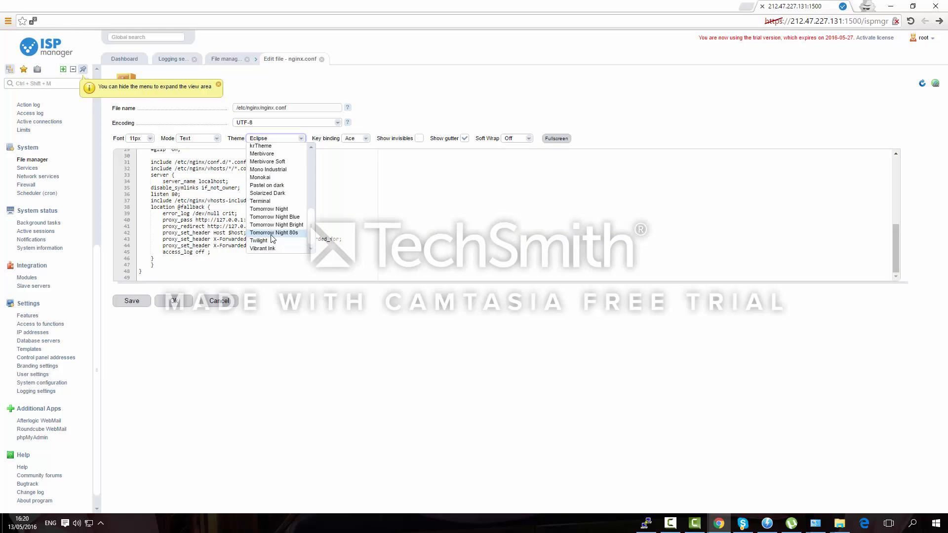
left_click(273, 239)
scroll(178, 200, "up", 10)
scroll(49, 188, "up", 1)
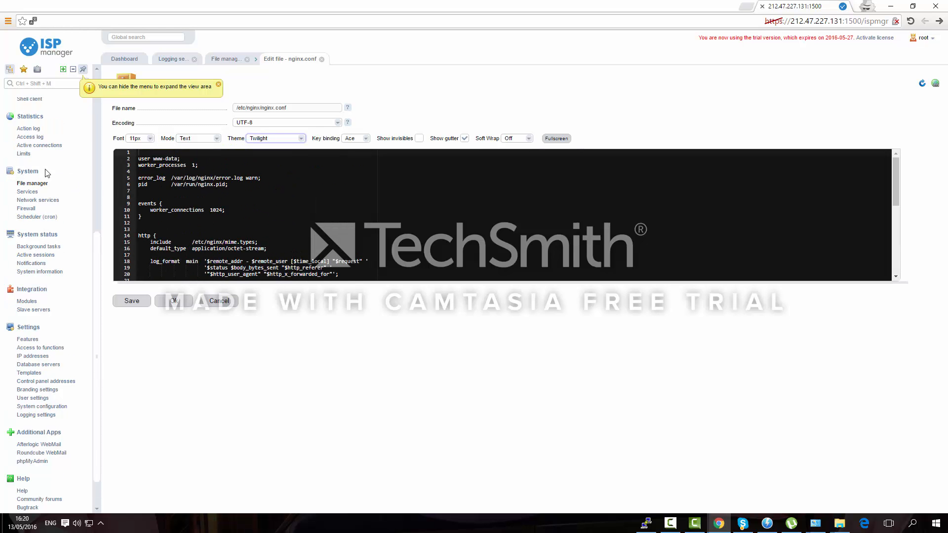
scroll(35, 168, "up", 5)
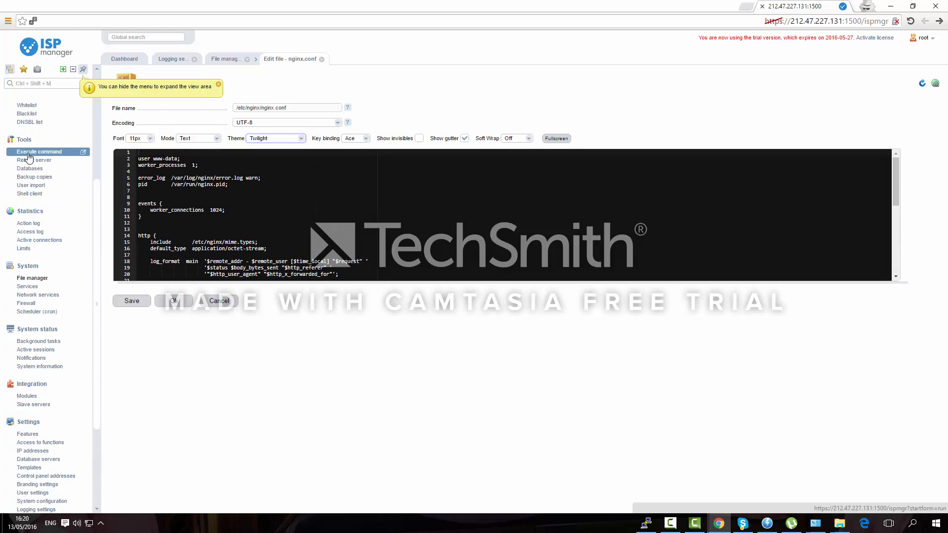
left_click(45, 194)
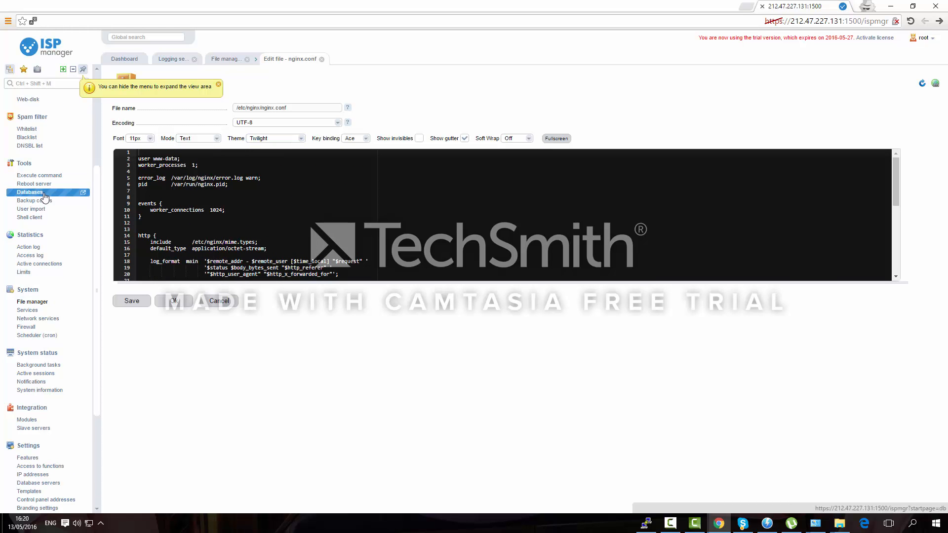
scroll(45, 193, "up", 2)
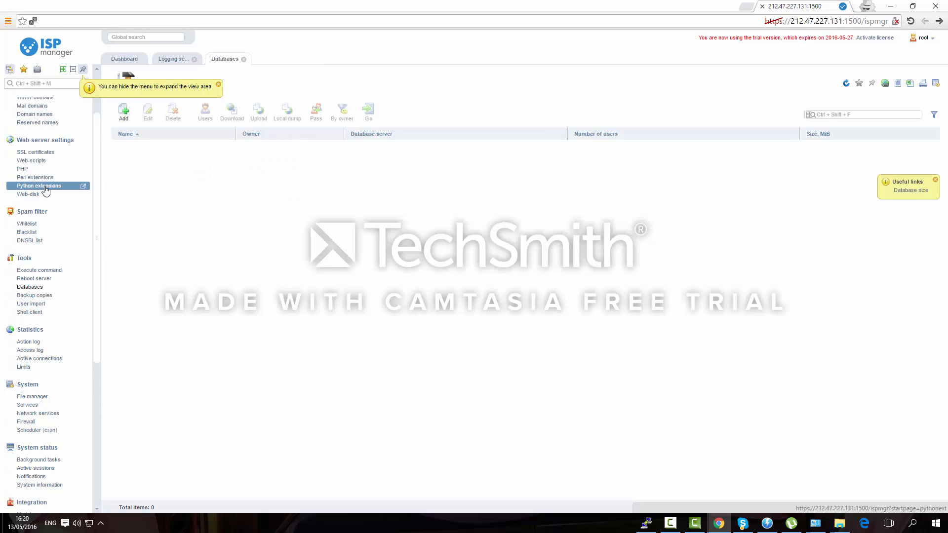
Select the native PHP 5.6 version and look through its extensions list
left_click(22, 169)
left_click(160, 144)
left_click(154, 199)
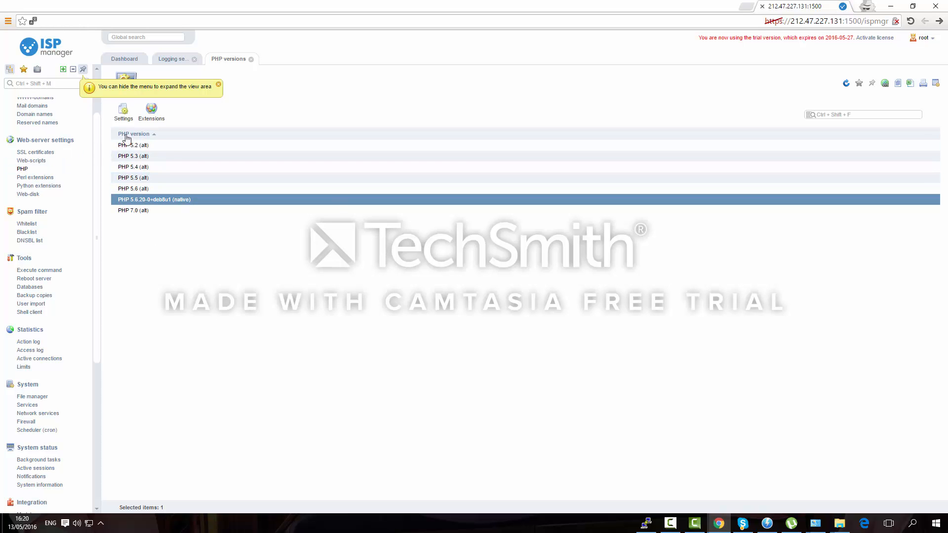
left_click(150, 117)
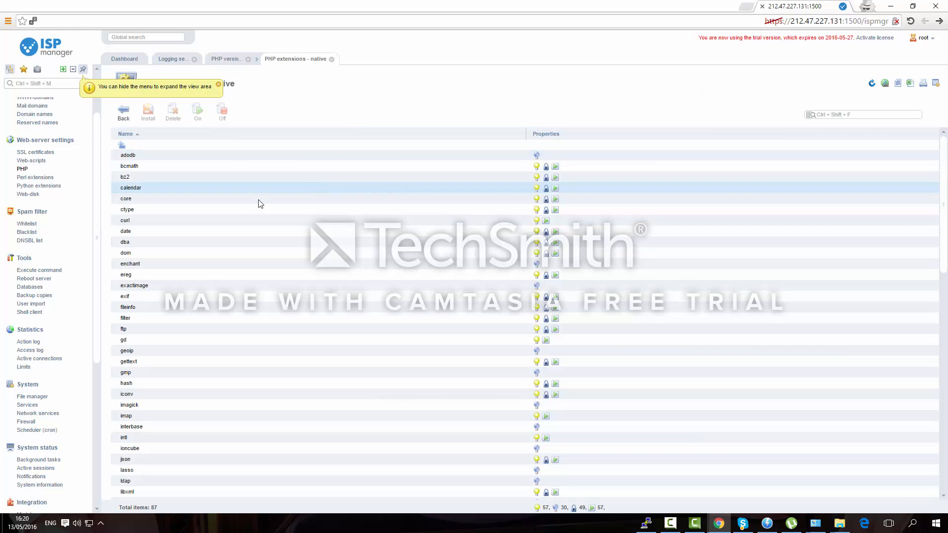
scroll(240, 205, "down", 2)
scroll(241, 208, "down", 15)
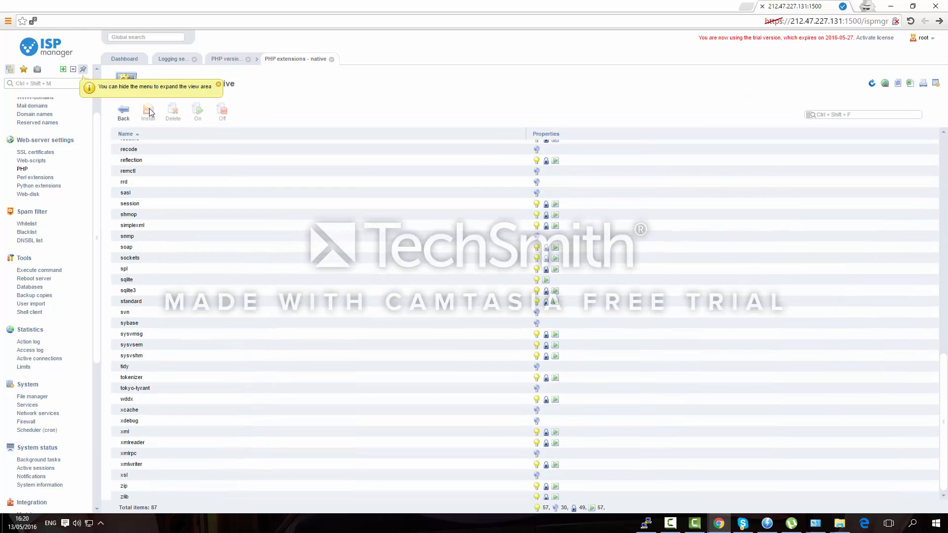
left_click(123, 111)
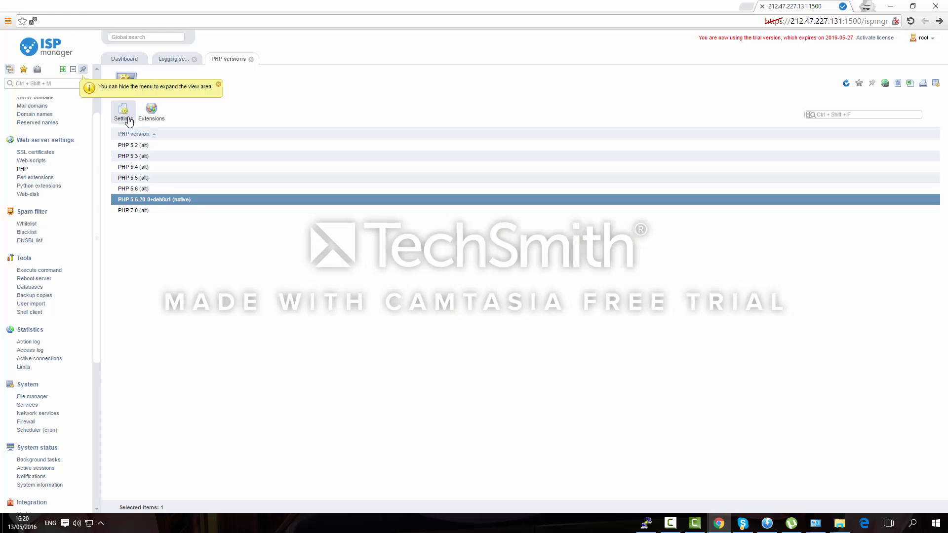
Review the native PHP's basic settings — time zone, execution time, size and memory limits — then cancel
left_click(124, 111)
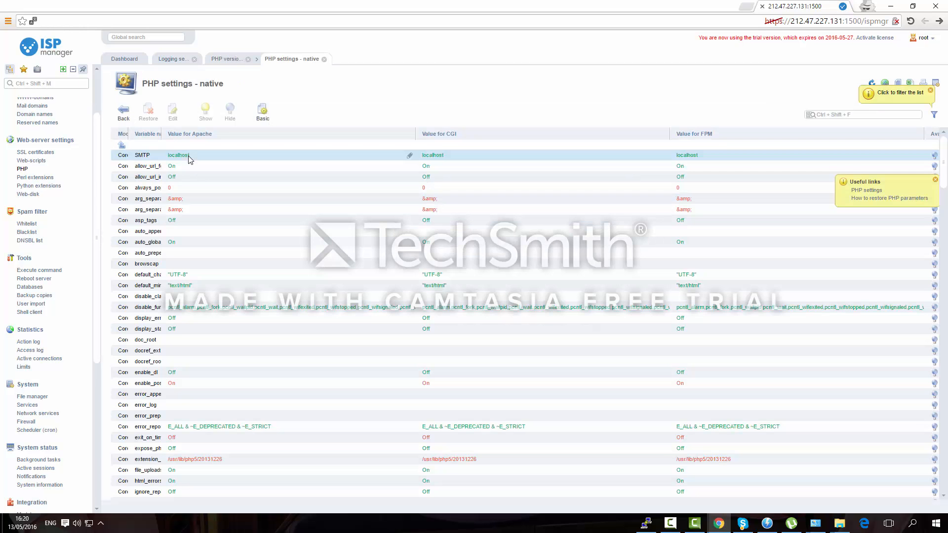
left_click(263, 114)
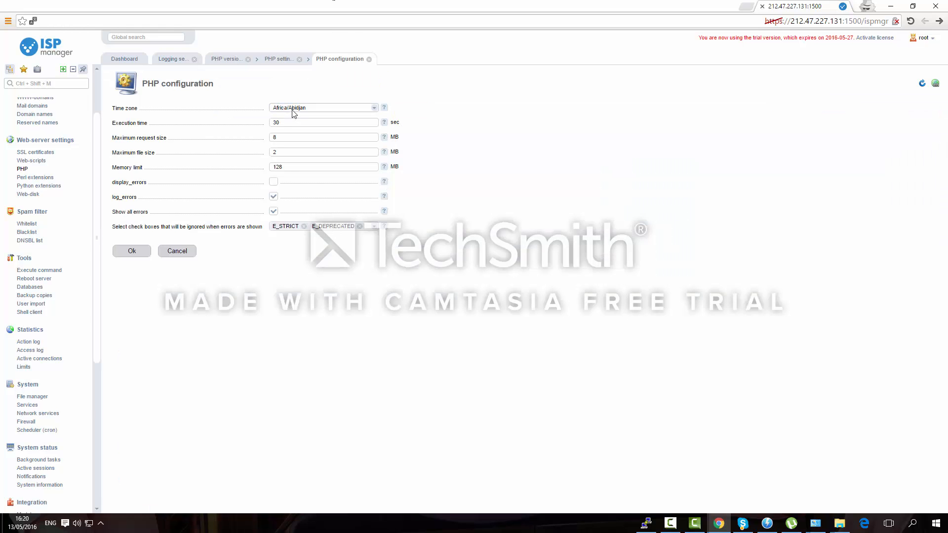
left_click(292, 109)
scroll(321, 173, "down", 2)
left_click(415, 157)
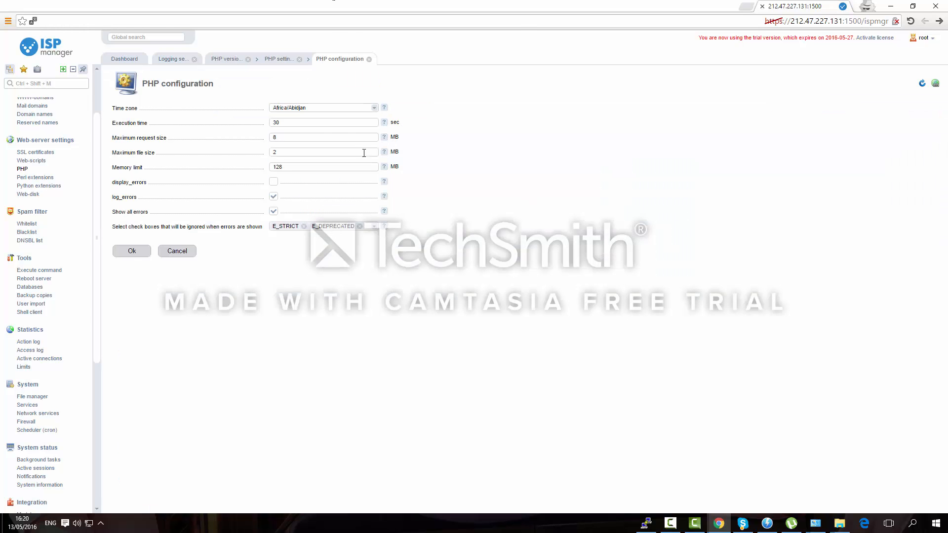
left_click(292, 125)
left_click(298, 136)
left_click(280, 154)
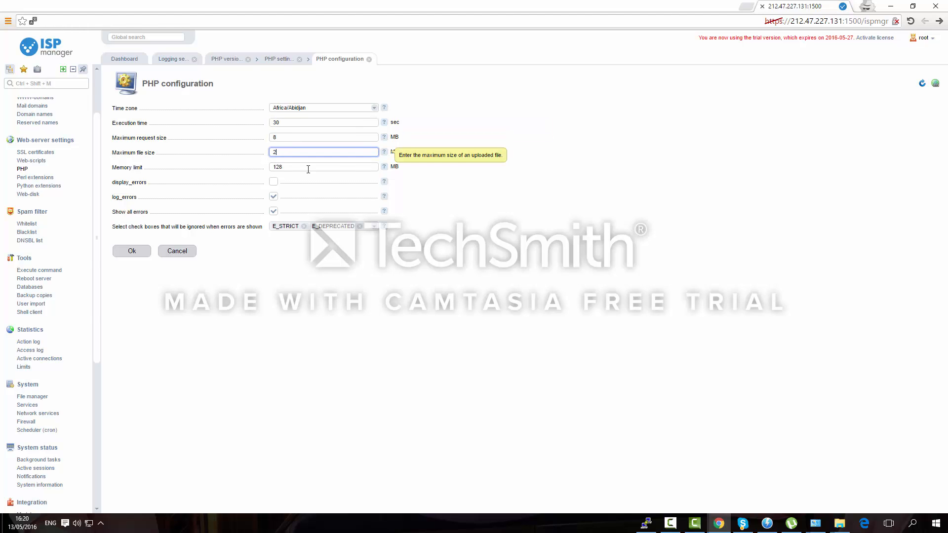
left_click(329, 172)
left_click(291, 168)
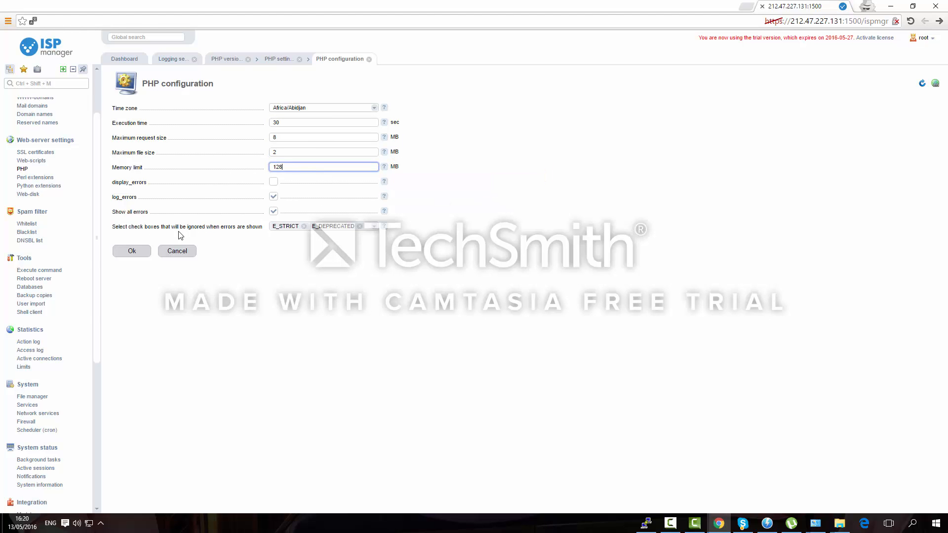
left_click(177, 251)
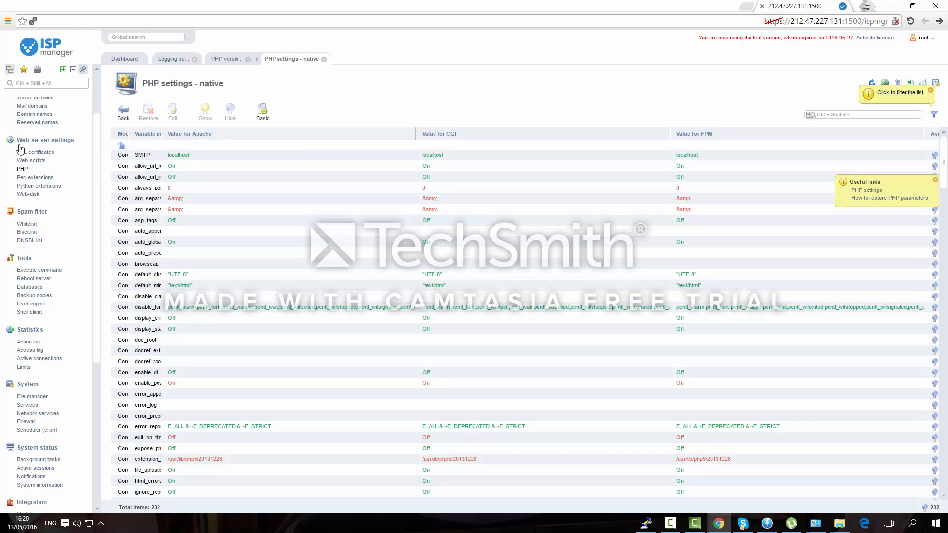
Scroll the 231 web-scripts, open Kajona4's package, then show the empty SSL certificates list
left_click(34, 162)
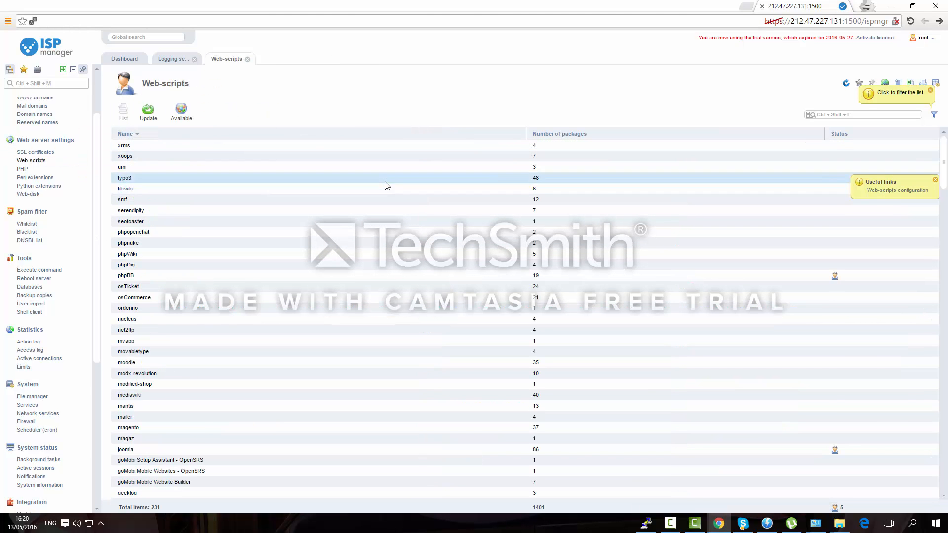
scroll(324, 199, "down", 5)
scroll(144, 264, "down", 10)
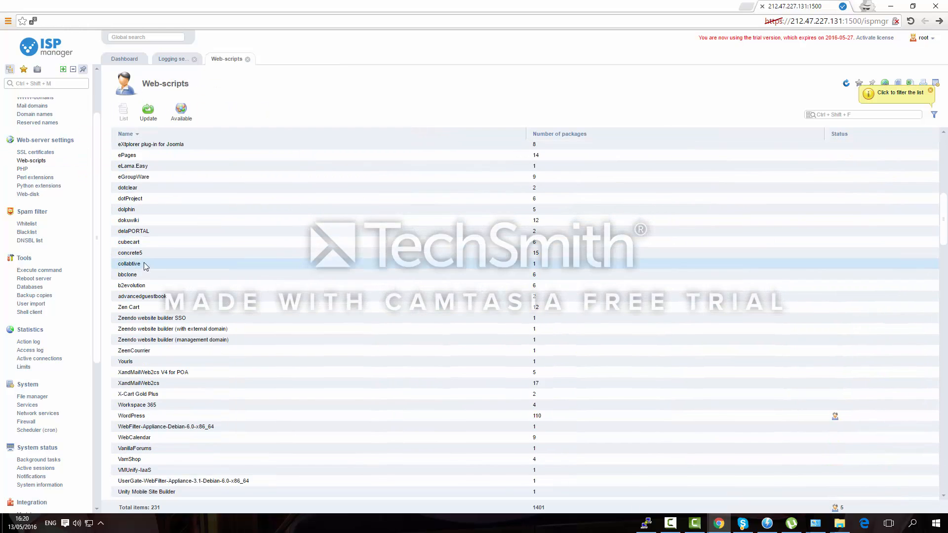
scroll(144, 264, "down", 20)
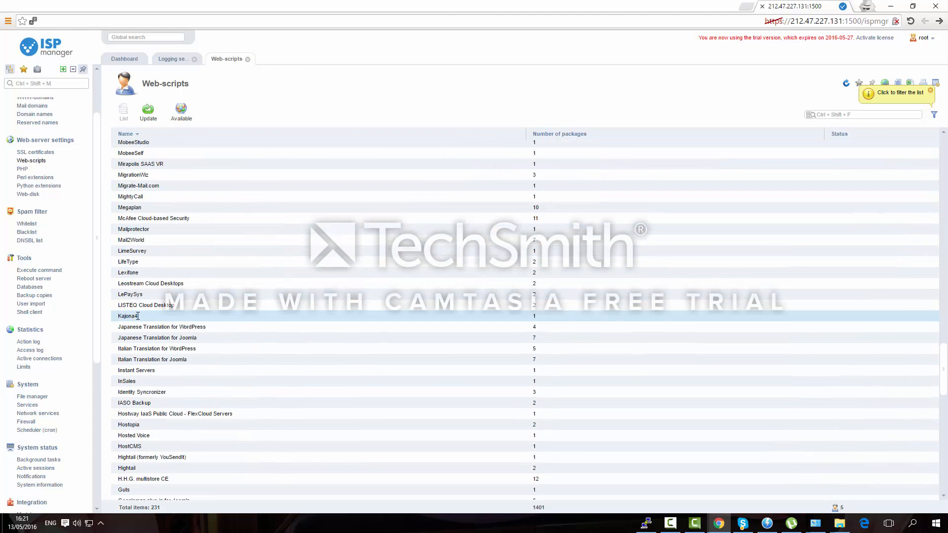
double_click(137, 316)
left_click(195, 155)
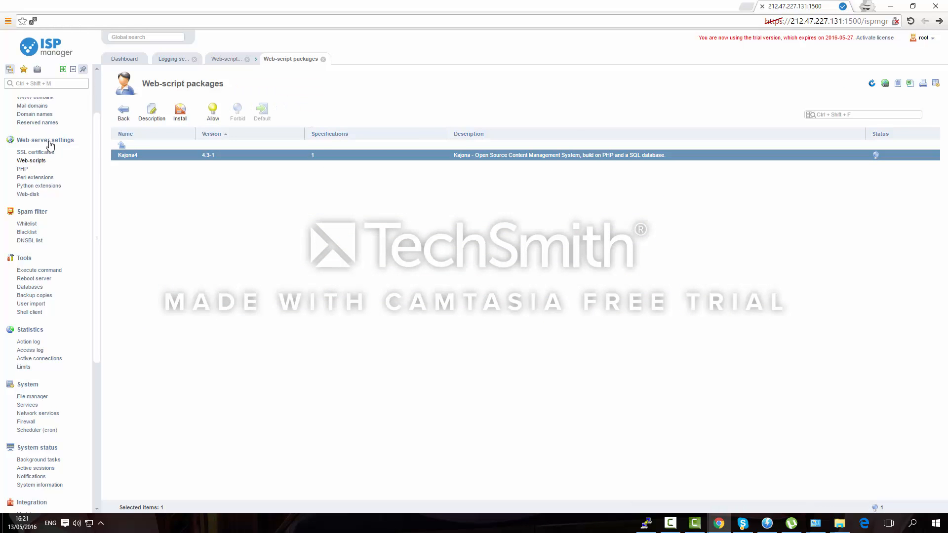
left_click(38, 154)
scroll(27, 164, "up", 3)
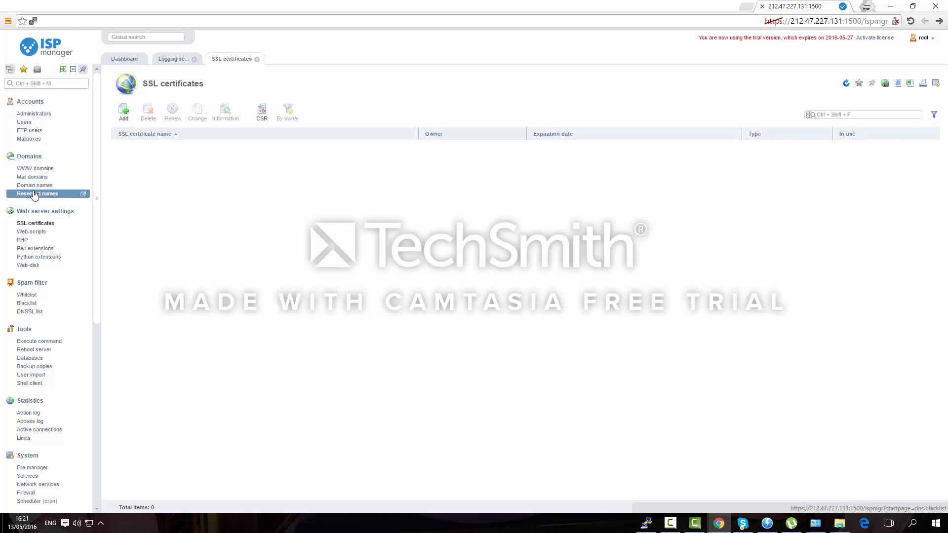
Go from the FTP users list to the Users list under Accounts
left_click(36, 138)
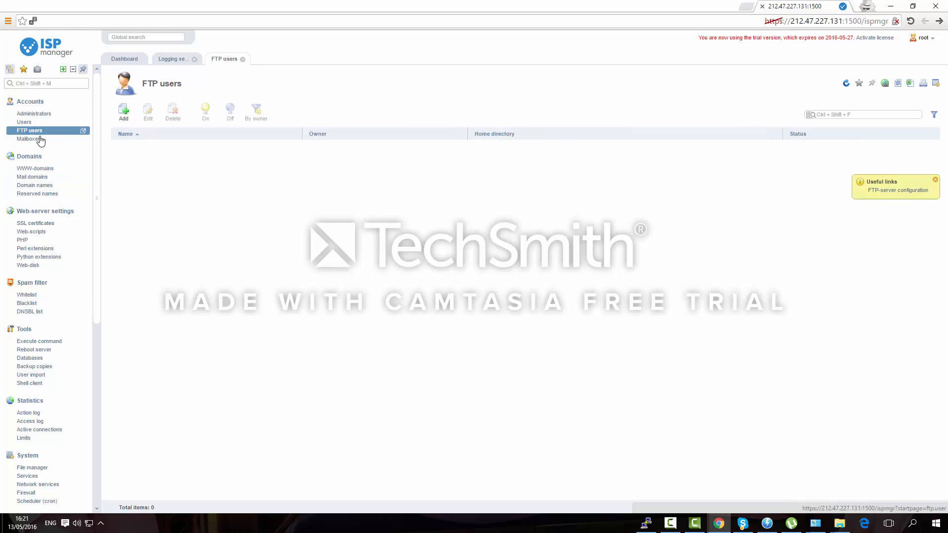
left_click(30, 122)
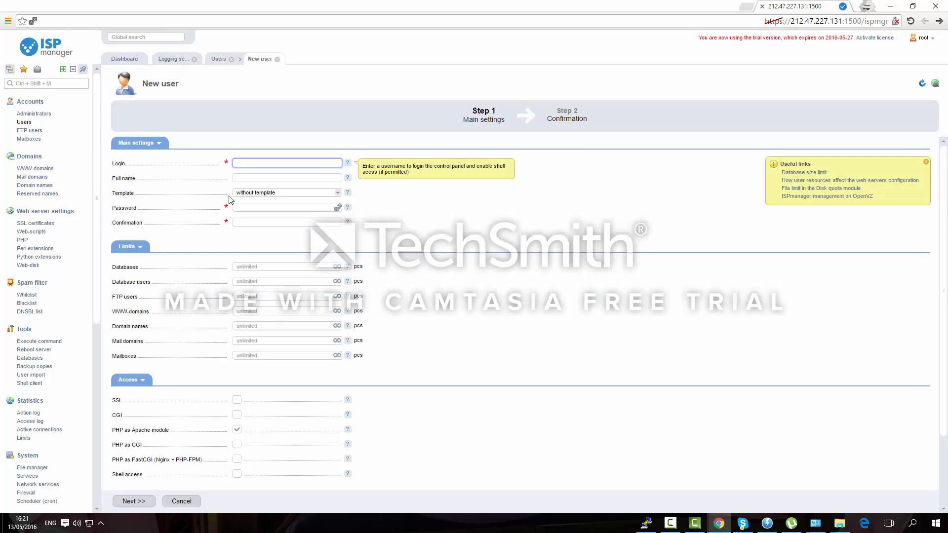
Keep the login, enter a password, and replace it with a generated strong password
key("Tab")
key("Tab")
key("Tab")
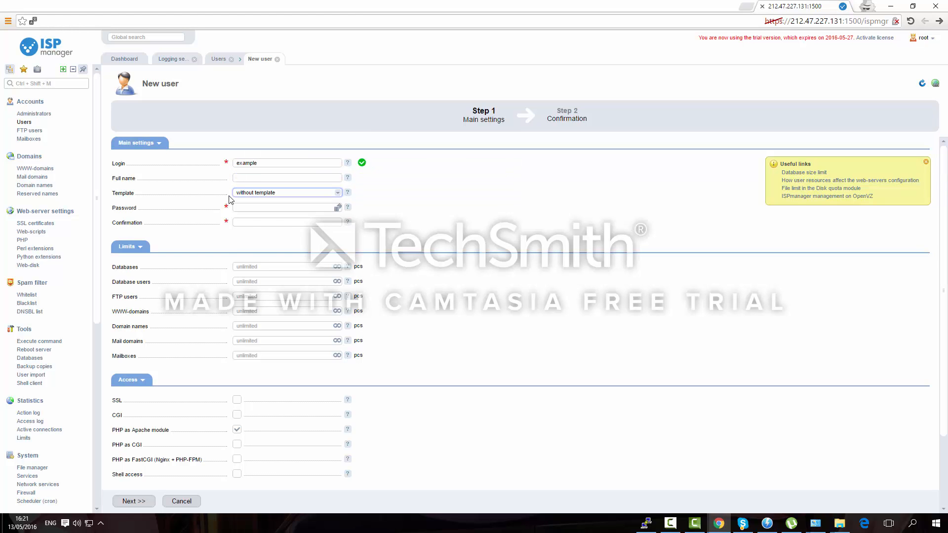
type("•••••")
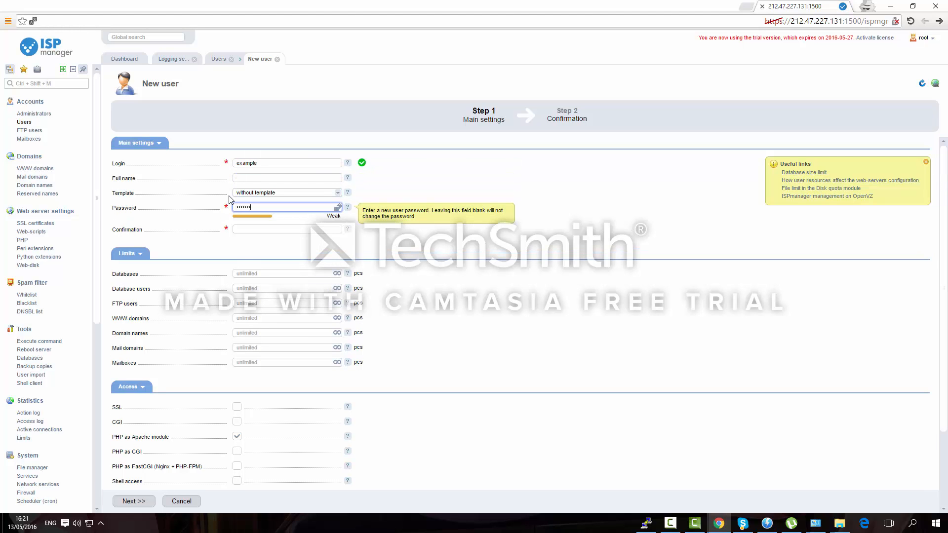
key("Tab")
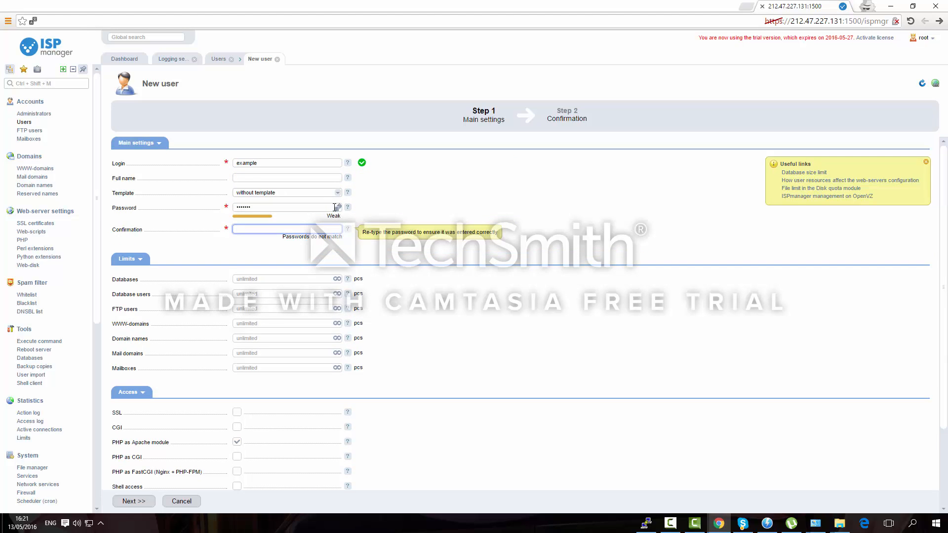
left_click(338, 207)
Apply the Free package template, check the Webmail client options, and continue to Step 2
left_click(302, 192)
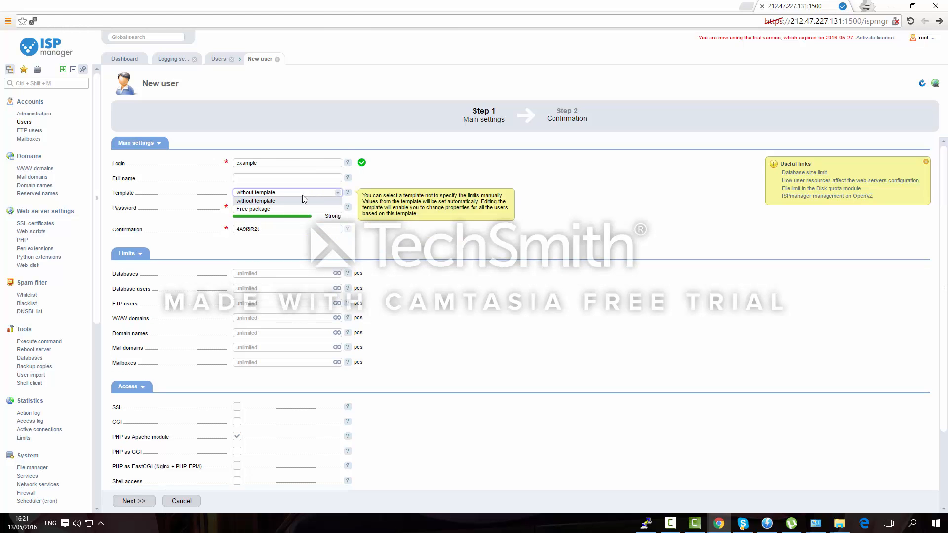
left_click(271, 208)
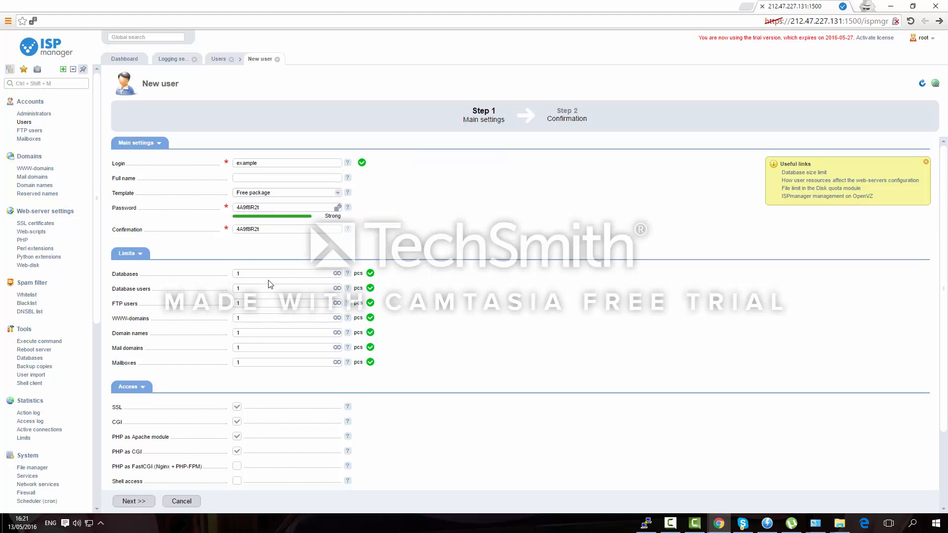
scroll(178, 348, "down", 2)
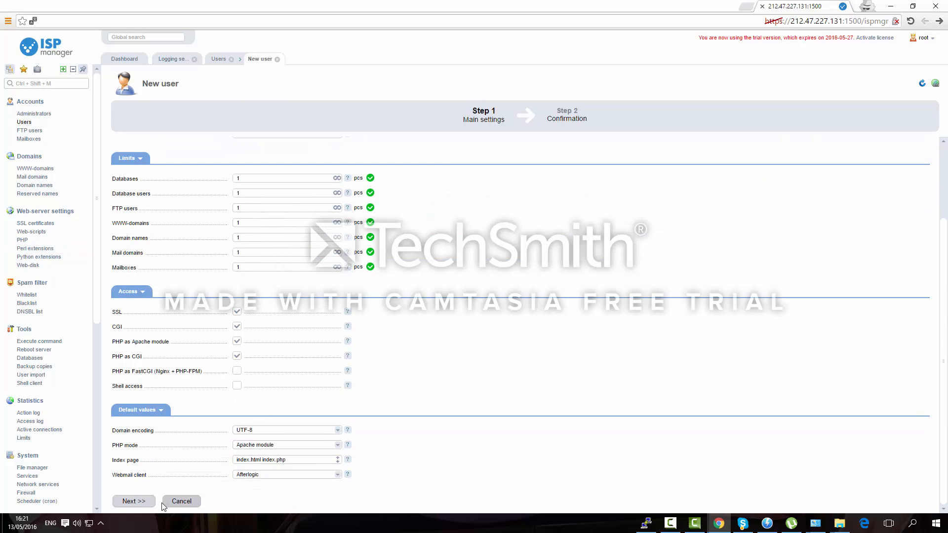
left_click(233, 474)
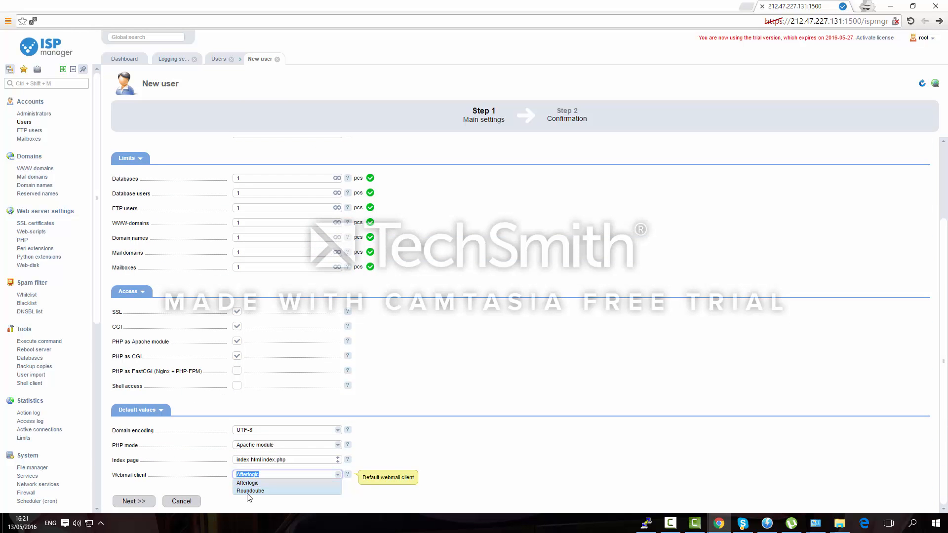
left_click(128, 501)
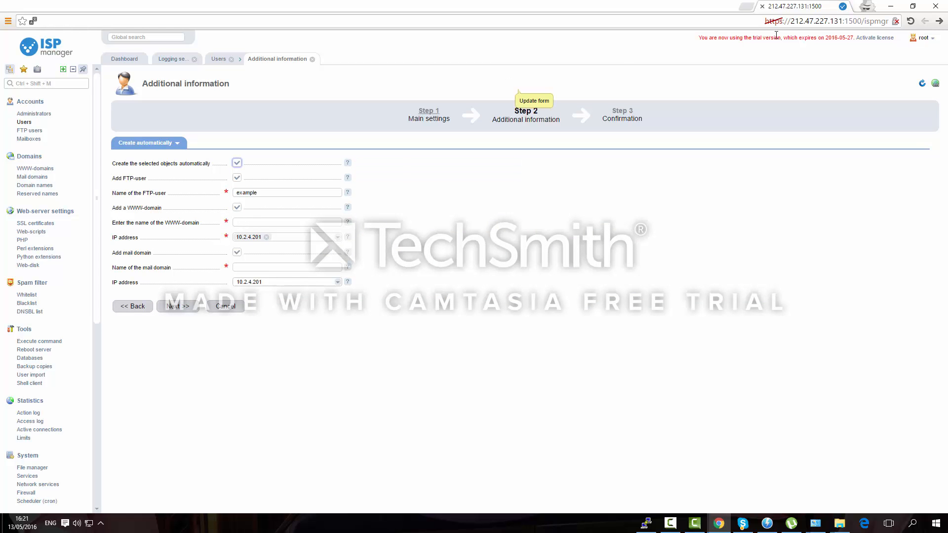
Use the server IP 212.47.227.131 as the WWW-domain name, finish creating user example, and select it
double_click(806, 22)
key("ctrl+c")
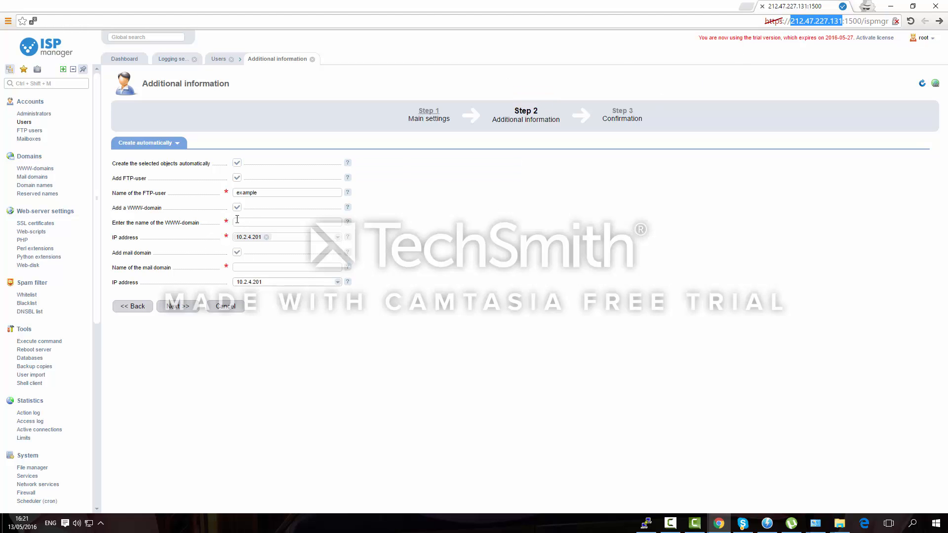
left_click(237, 221)
key("ctrl+v")
left_click(296, 238)
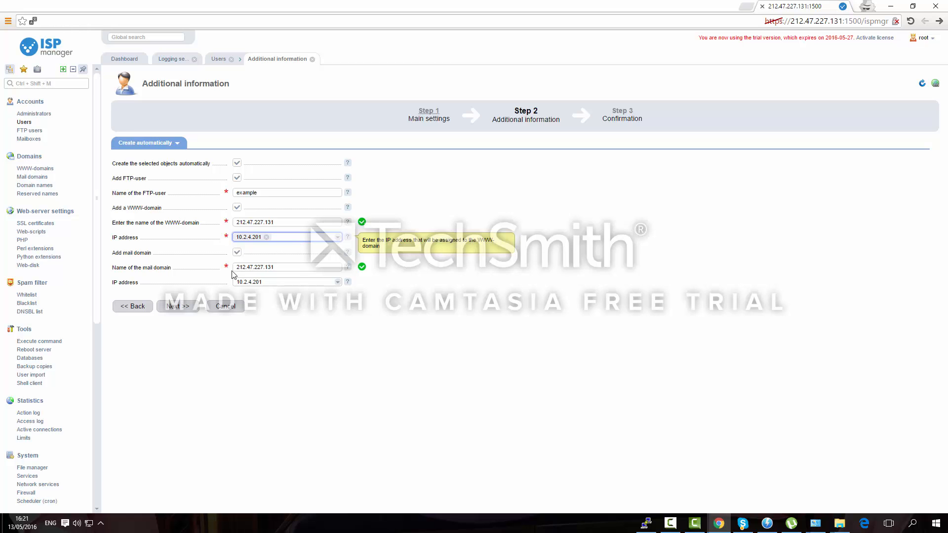
left_click(179, 306)
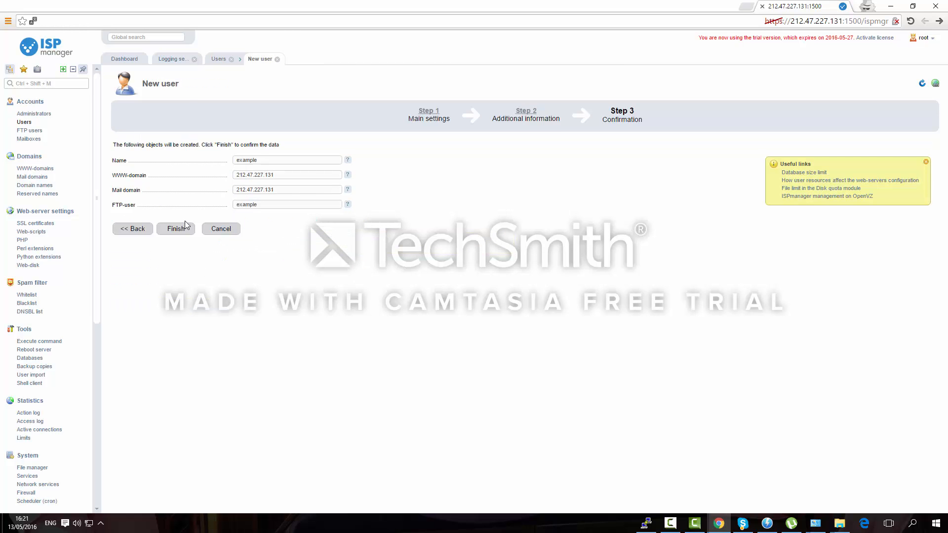
left_click(184, 228)
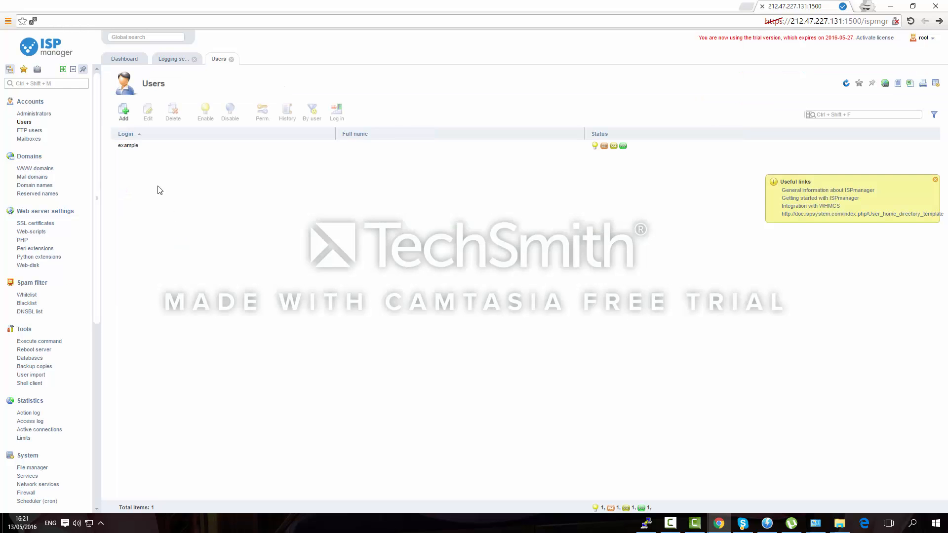
left_click(199, 146)
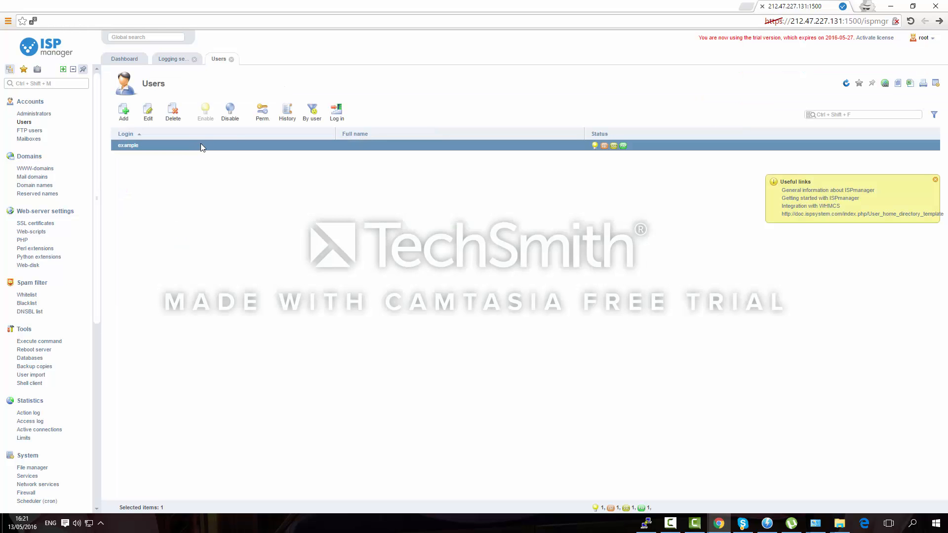
Log in as user example and open the WWW Web-scripts catalog via the expanded sidebar
left_click(337, 111)
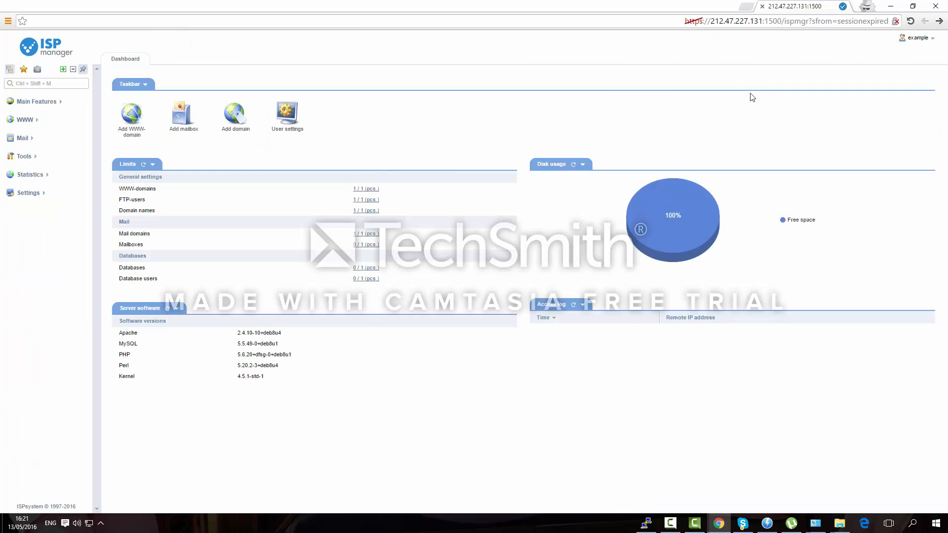
mouse_move(921, 42)
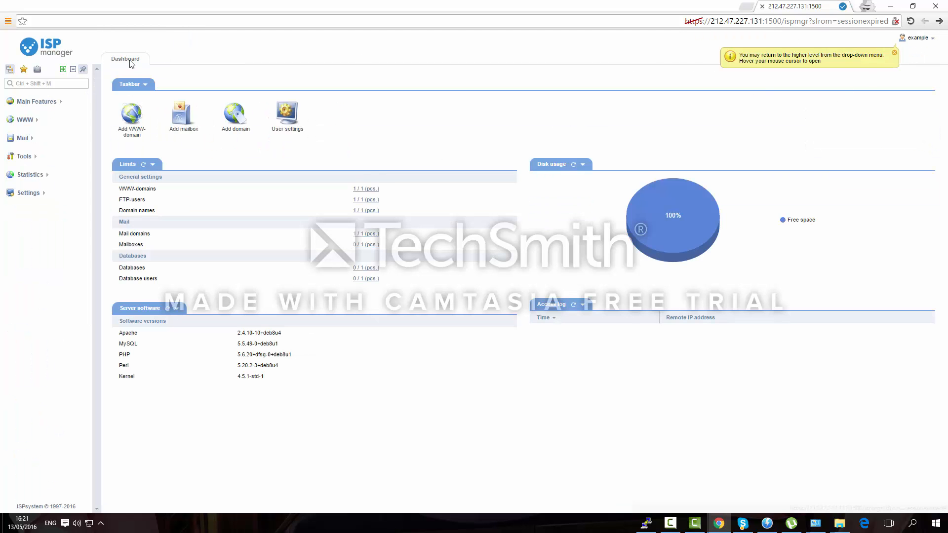
left_click(64, 70)
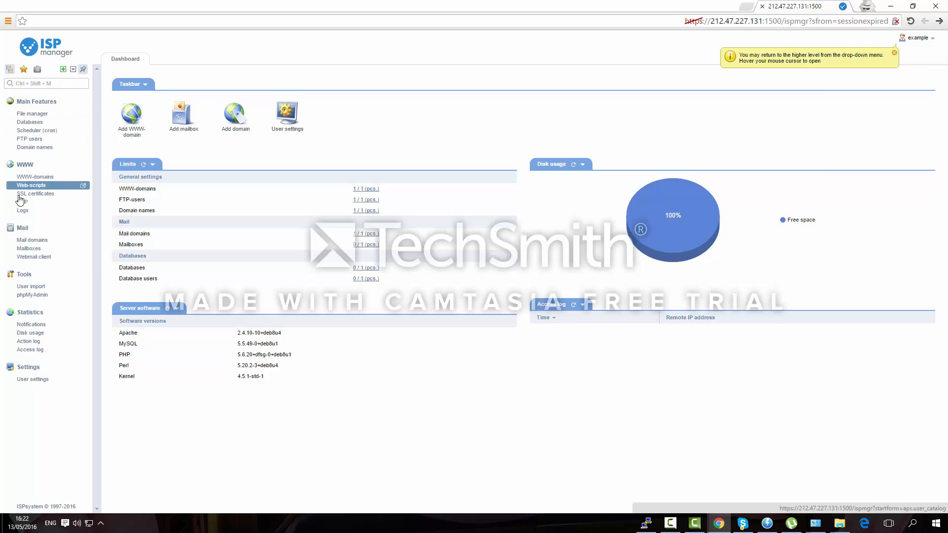
left_click(33, 178)
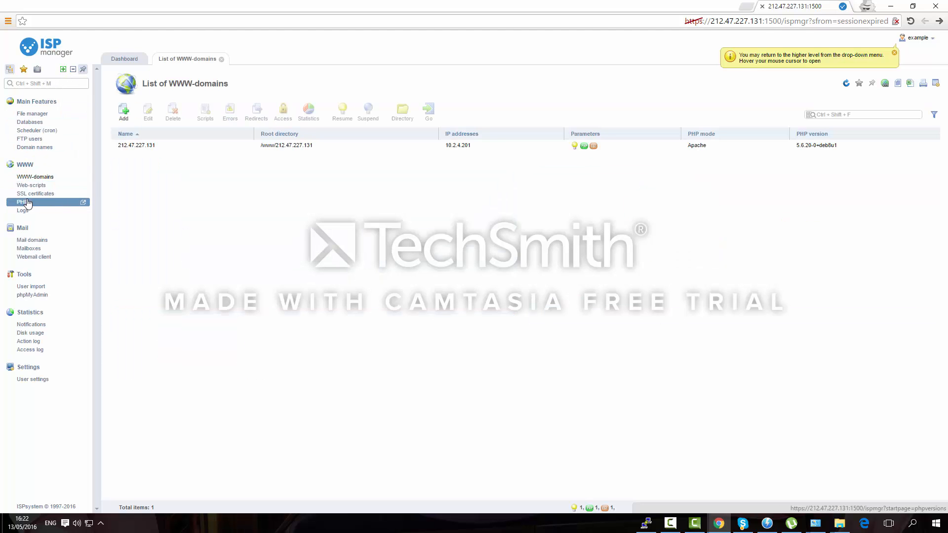
left_click(32, 186)
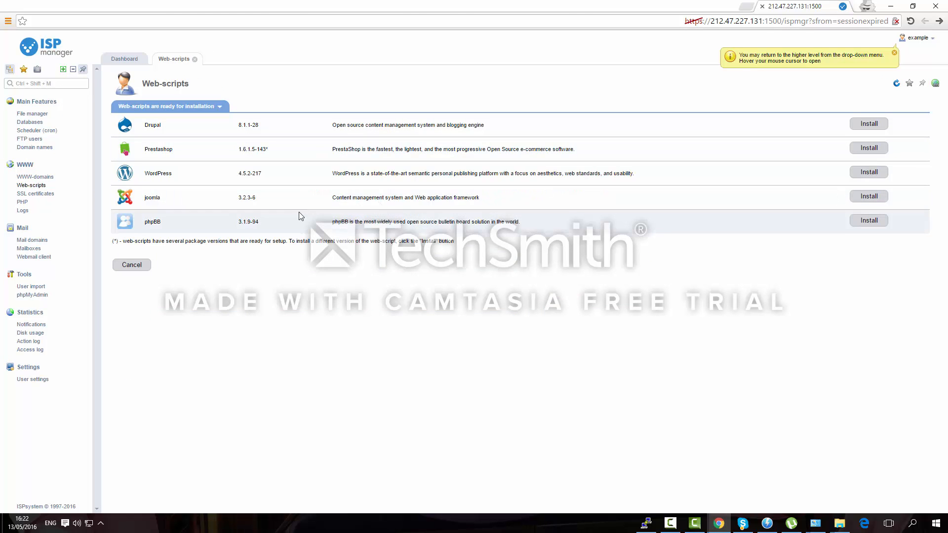
Start the WordPress install on 212.47.227.131, accept the licence, and generate an admin password
left_click(867, 173)
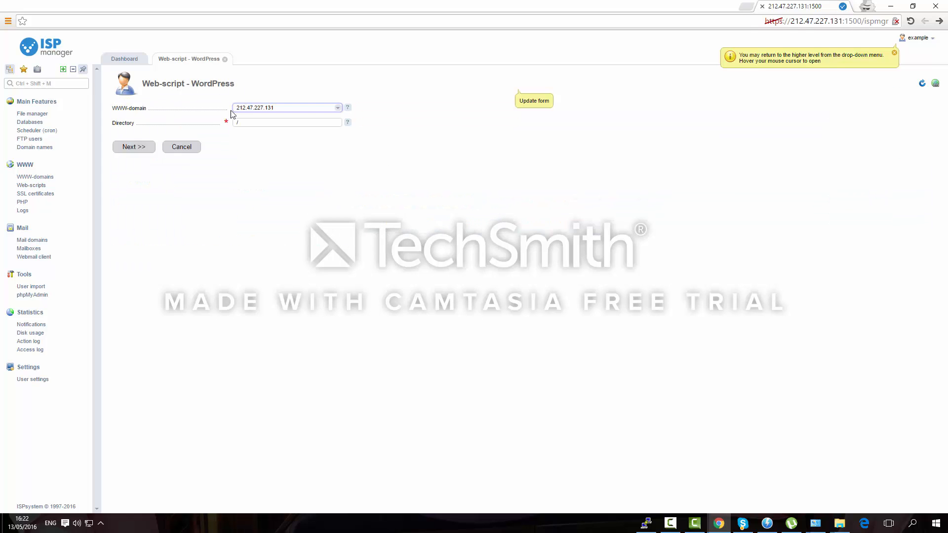
left_click(143, 146)
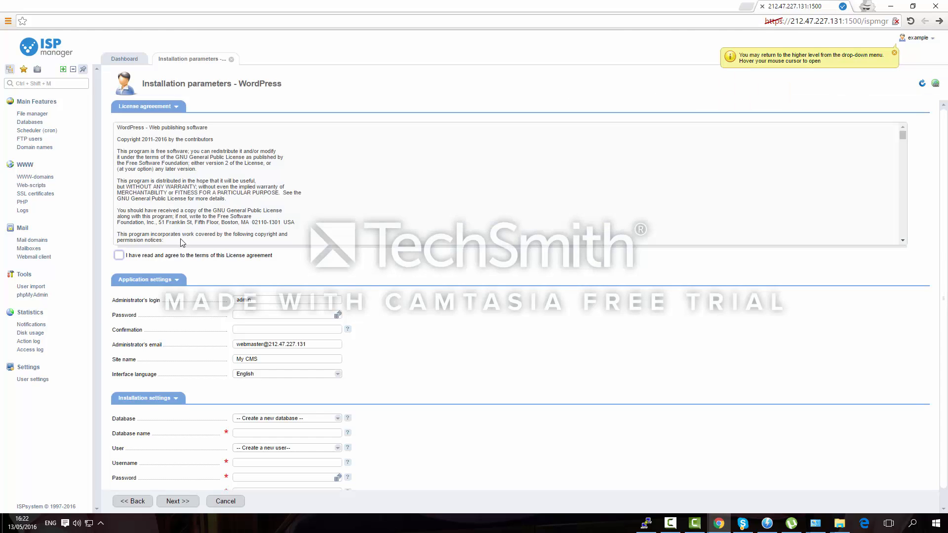
left_click(179, 254)
left_click(338, 315)
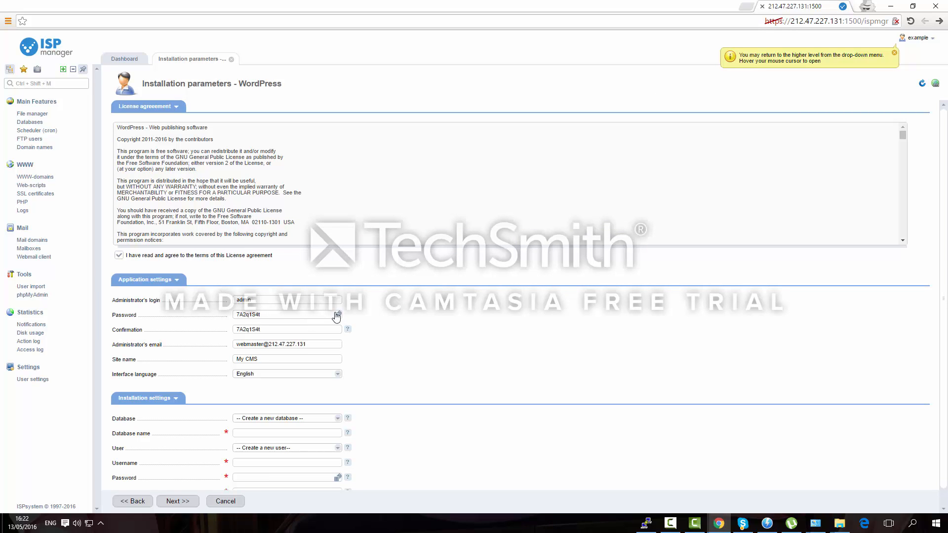
double_click(294, 314)
scroll(459, 338, "down", 1)
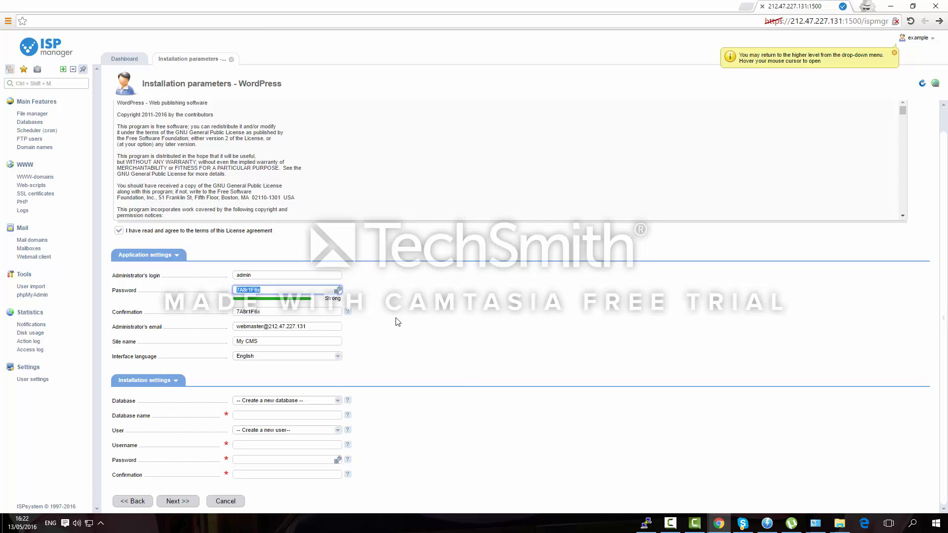
Create database asdasd with user asdasdasd and a generated password, then proceed to confirmation
left_click(274, 415)
type("asd")
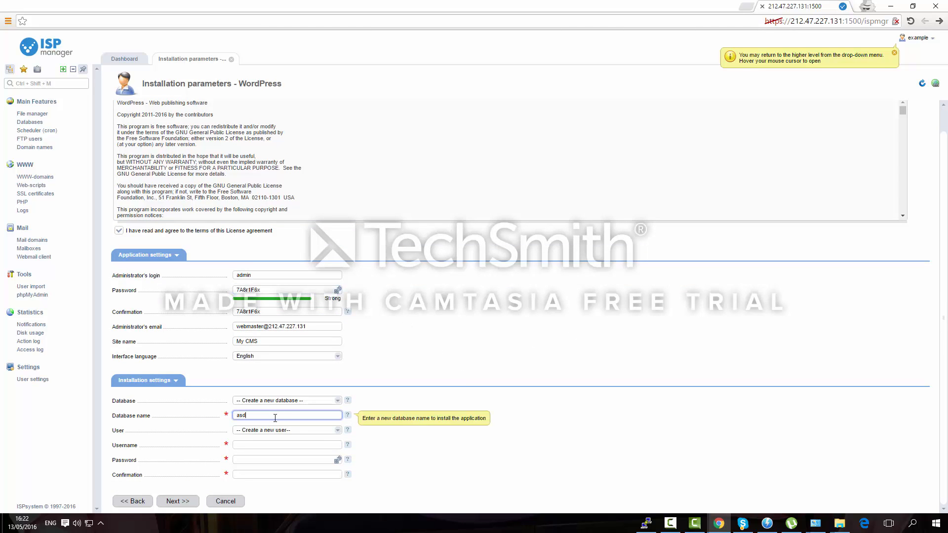
type("asd")
left_click(274, 443)
type("asdasdasd")
left_click(337, 459)
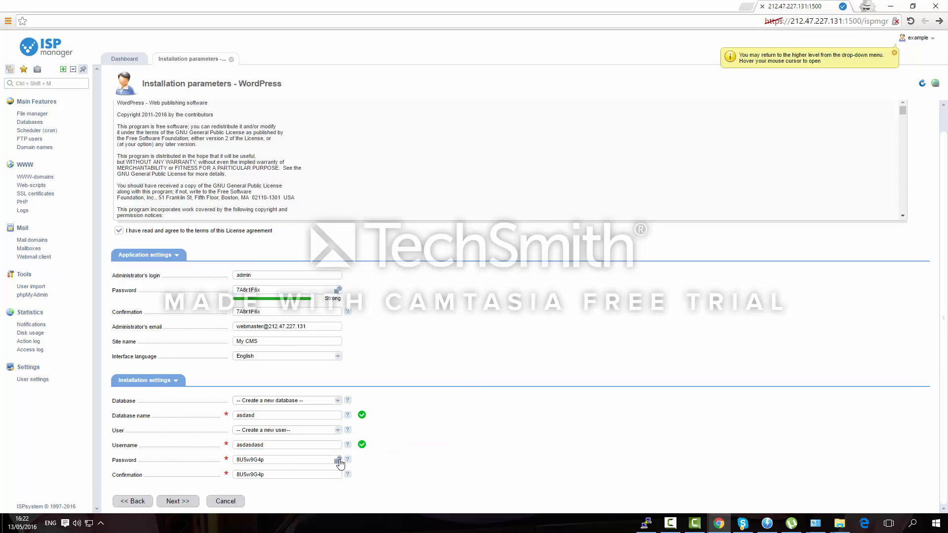
left_click(669, 523)
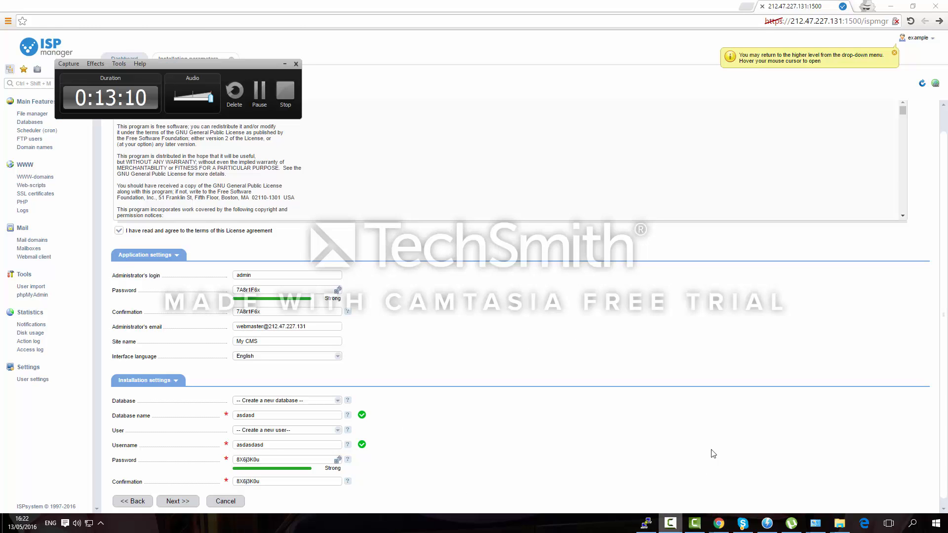
left_click(259, 94)
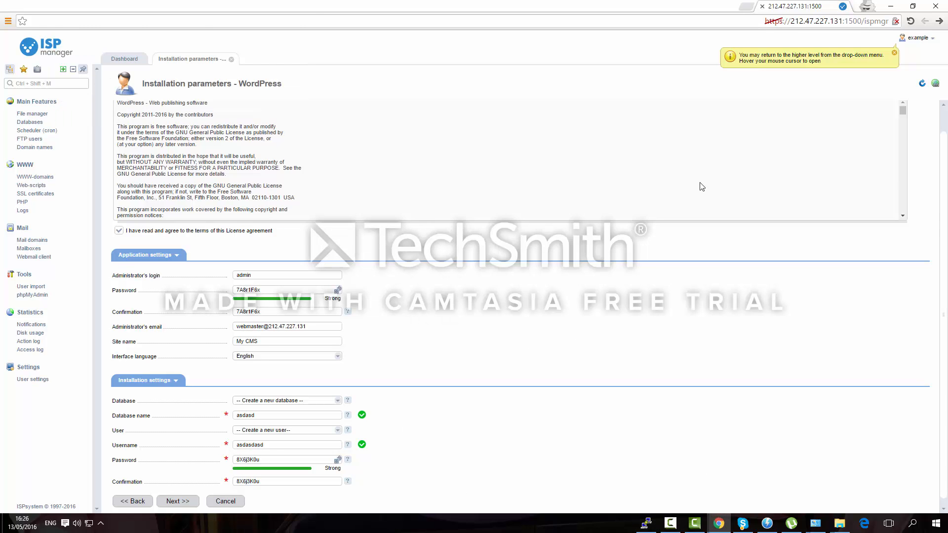
double_click(253, 291)
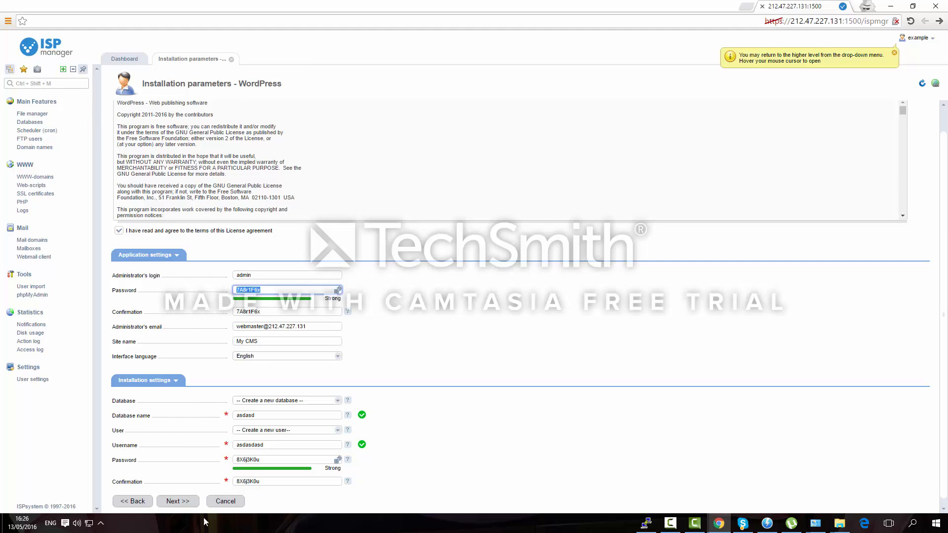
left_click(175, 500)
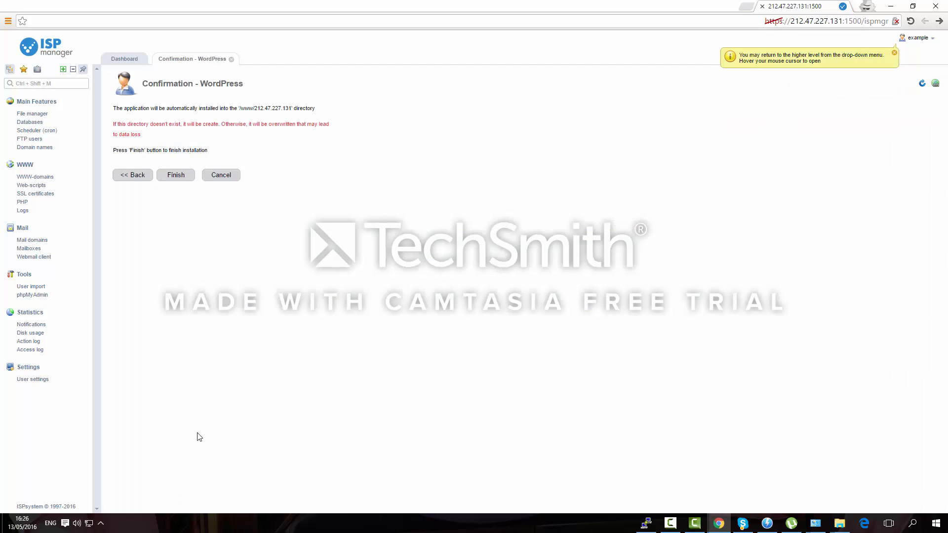
Finish installing WordPress, then open the 212.47.227.131 website from the WWW-domains list
left_click(180, 177)
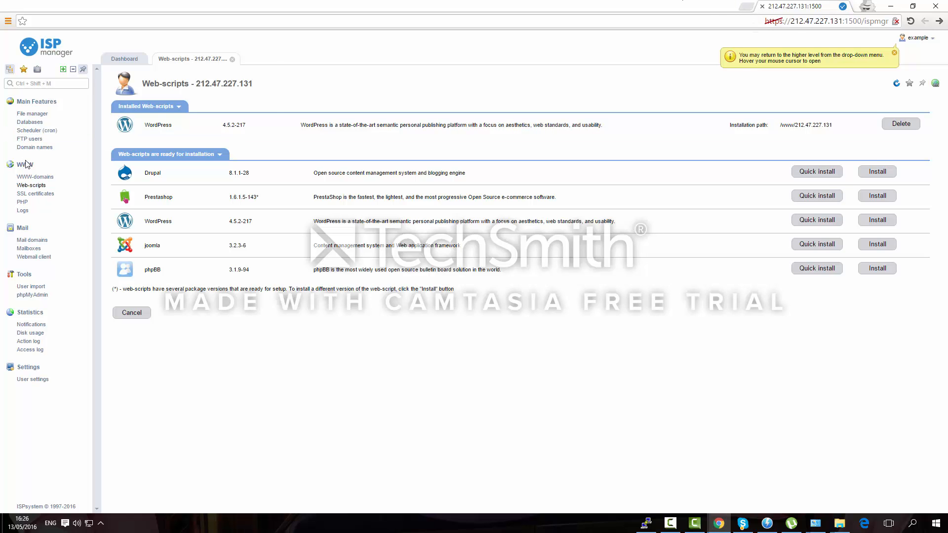
left_click(29, 176)
left_click(250, 147)
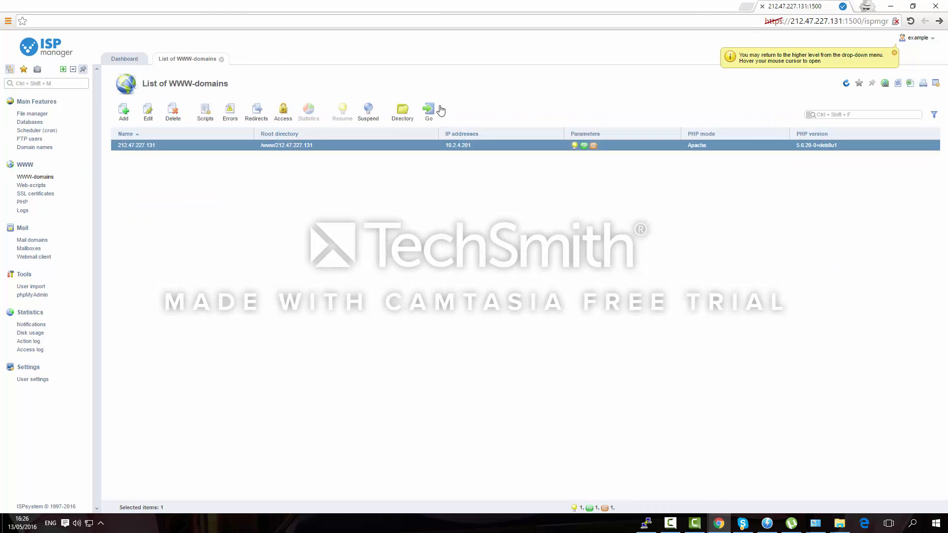
left_click(430, 110)
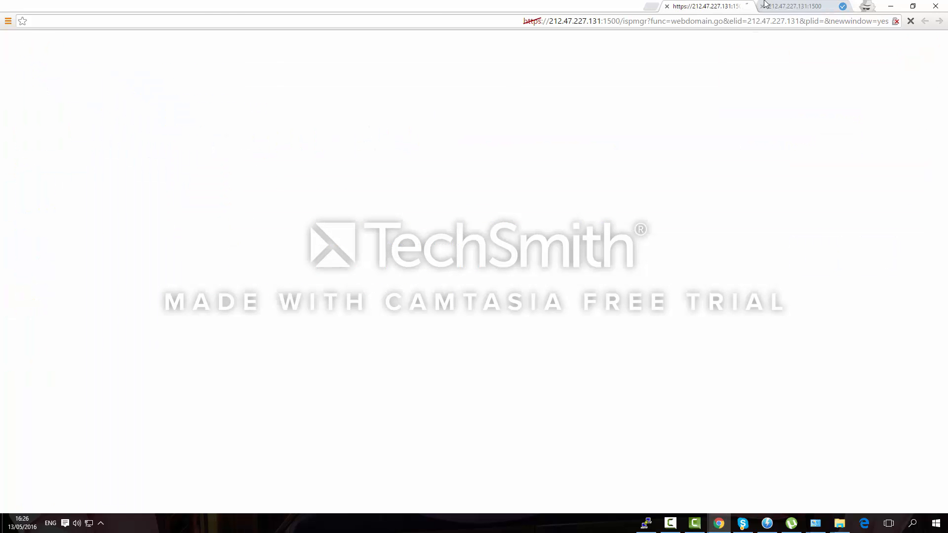
Load the WordPress admin page by appending /wp-admin to the site address
left_click(814, 21)
left_click(815, 21)
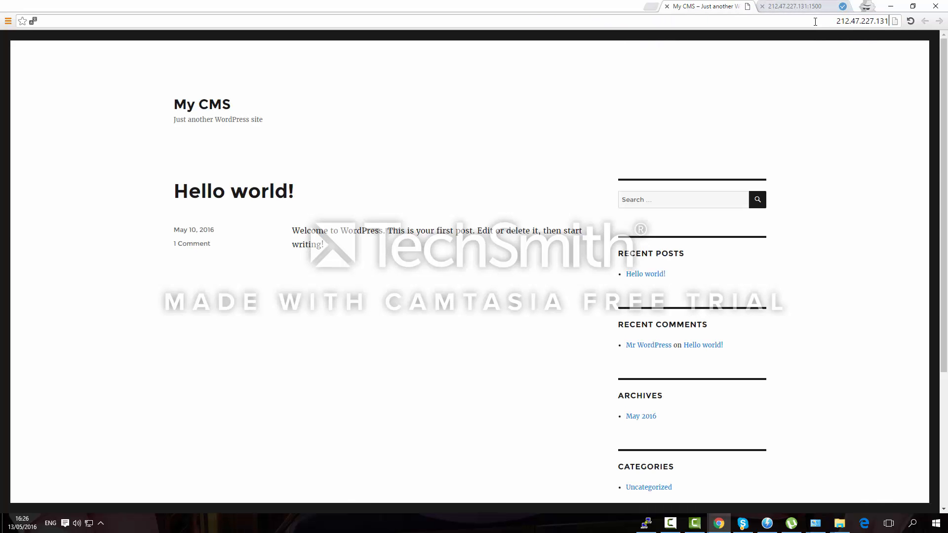
type("/wp-admin")
key("Return")
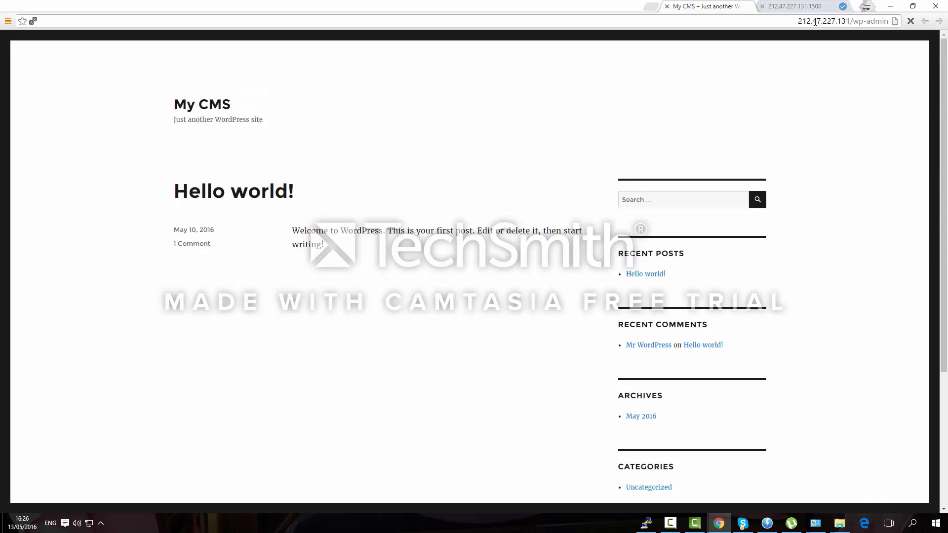
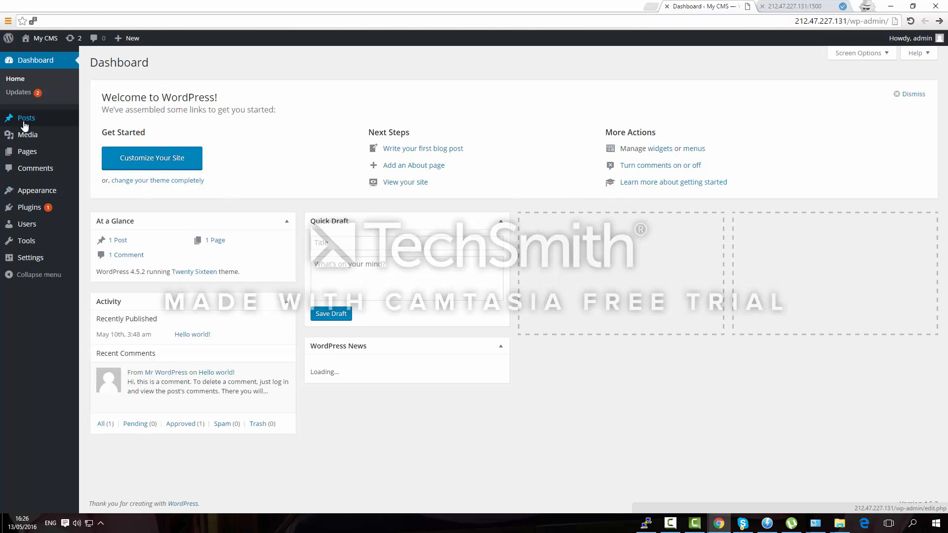
Browse the WordPress post pages: All Posts, Add New, Categories, Tags, then back to All Posts
left_click(24, 123)
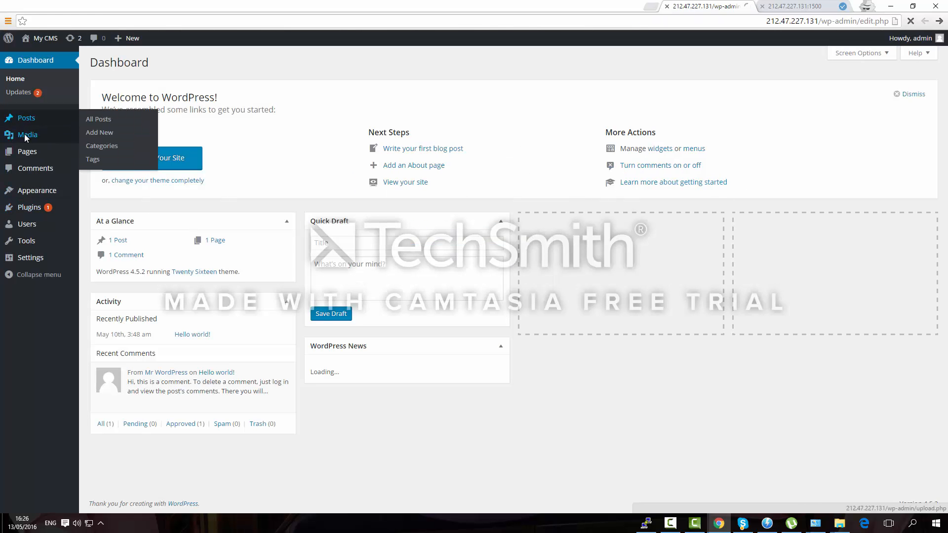
left_click(19, 114)
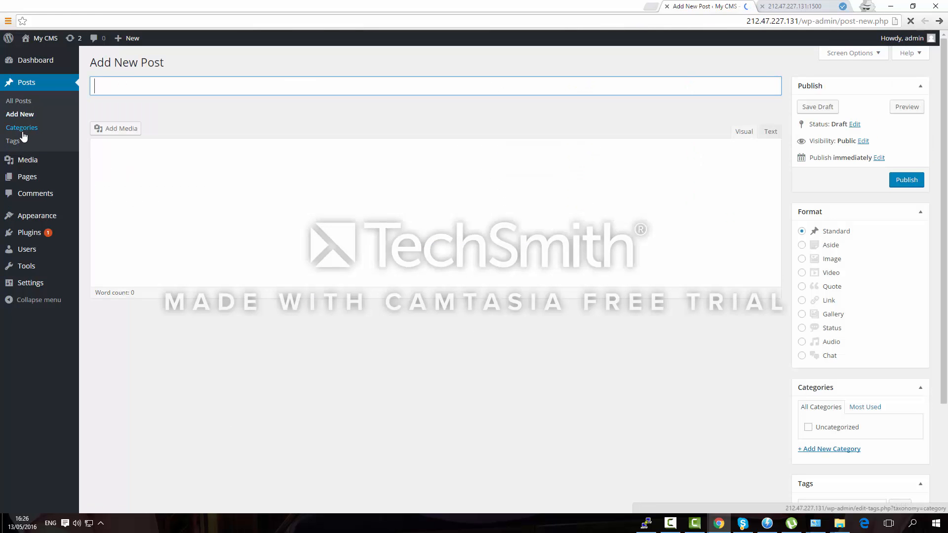
left_click(22, 131)
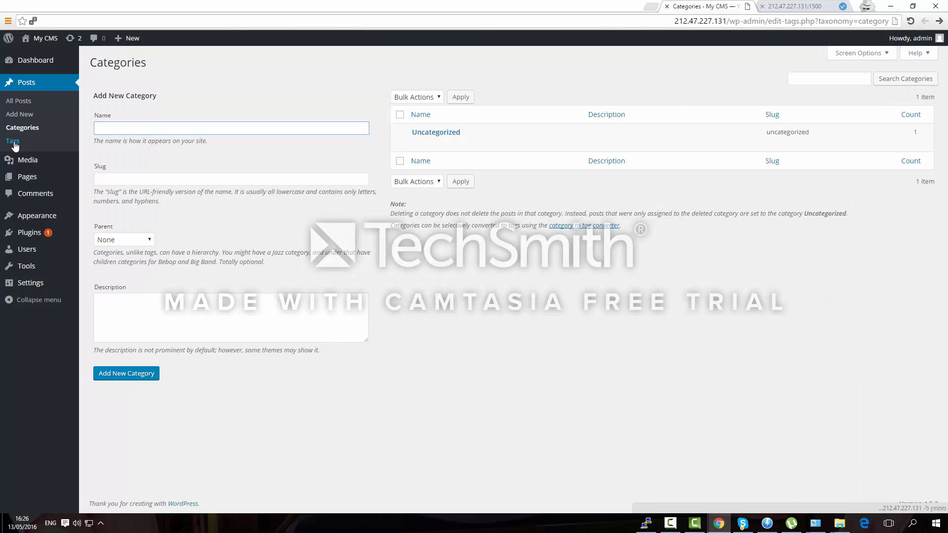
left_click(13, 141)
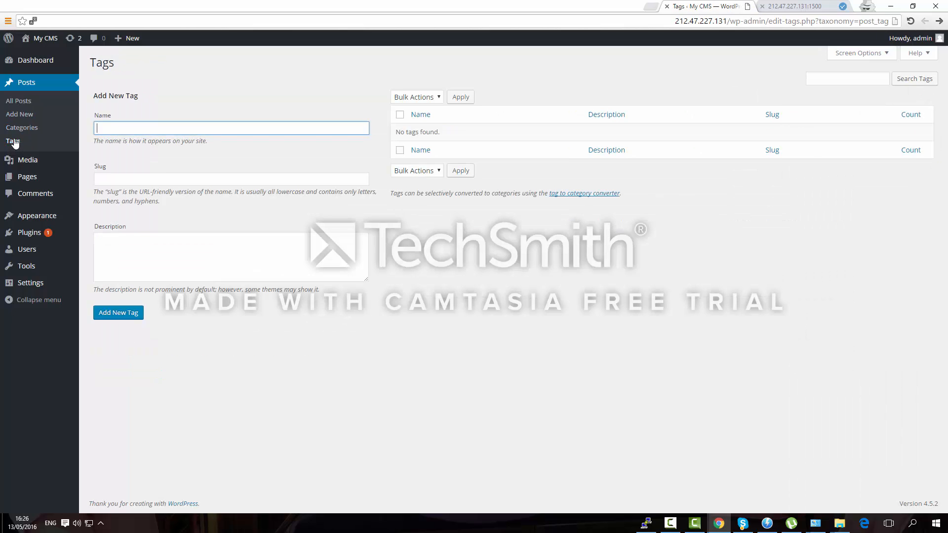
left_click(22, 101)
Visit the Dashboard, Comments and Installed Plugins pages, then return to ISPmanager
left_click(34, 60)
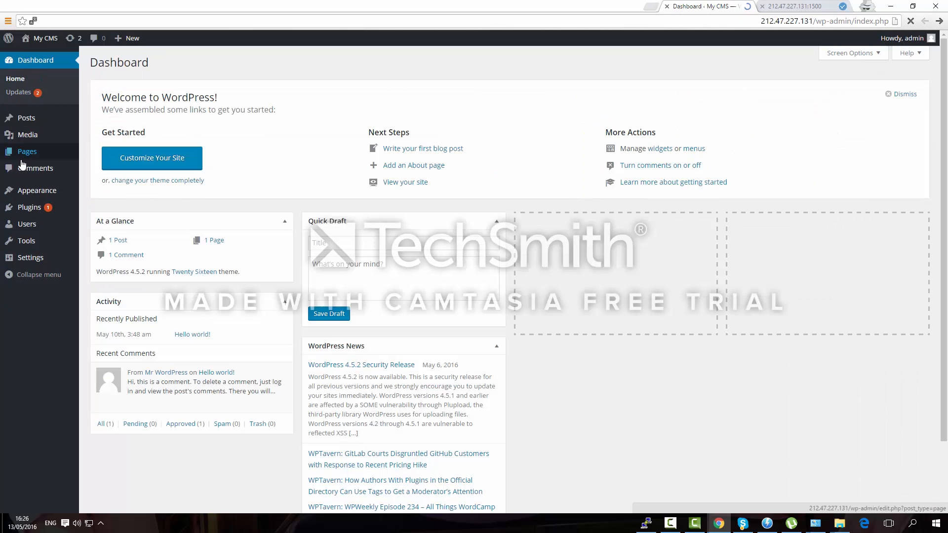
left_click(22, 163)
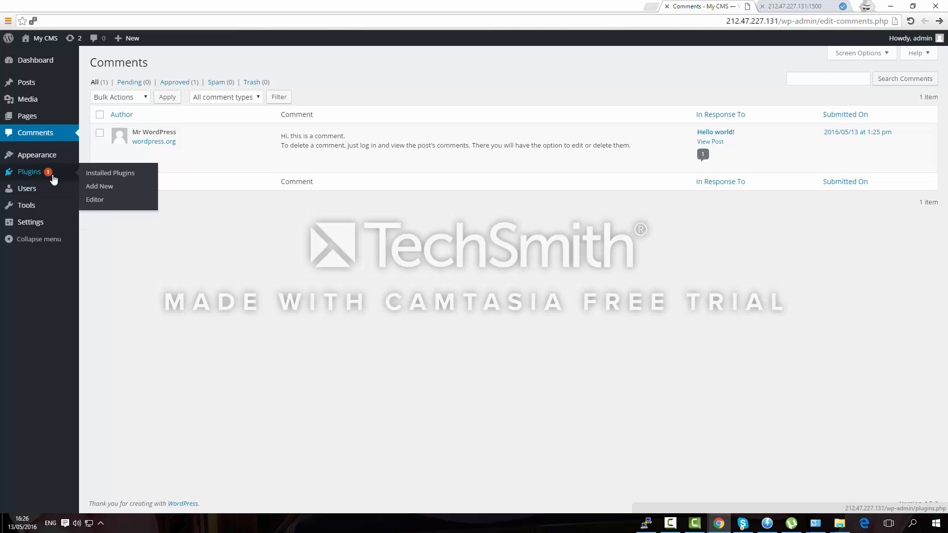
left_click(106, 202)
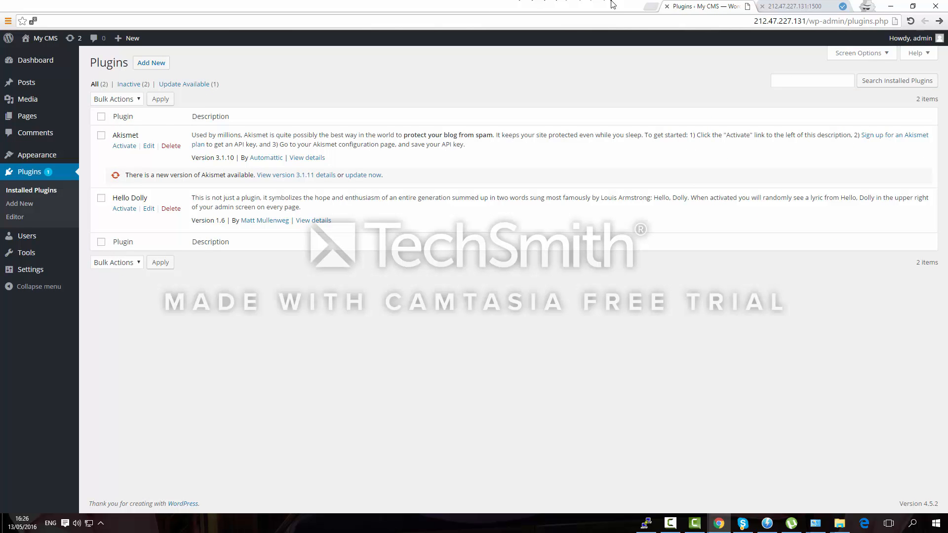
left_click(830, 5)
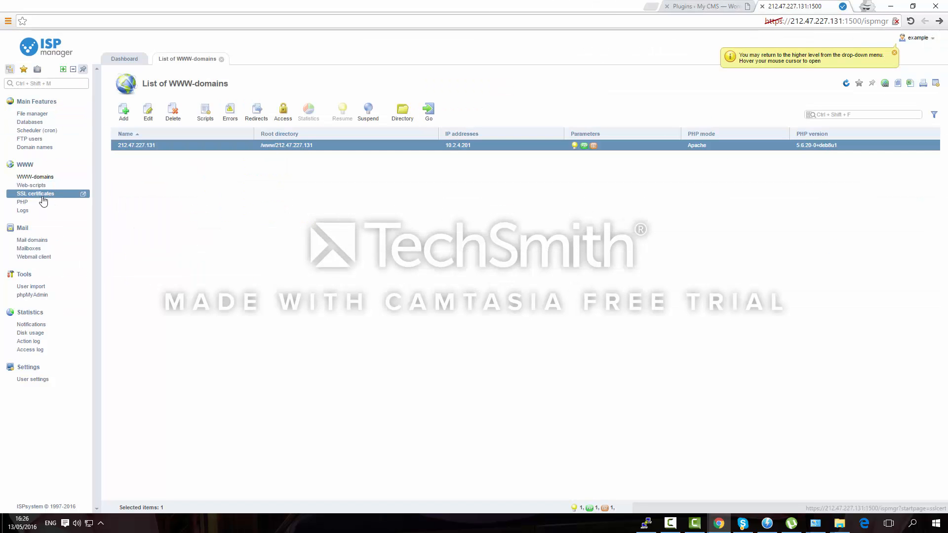
Open Databases in ISPmanager and select the MySQL database asdasd
left_click(49, 123)
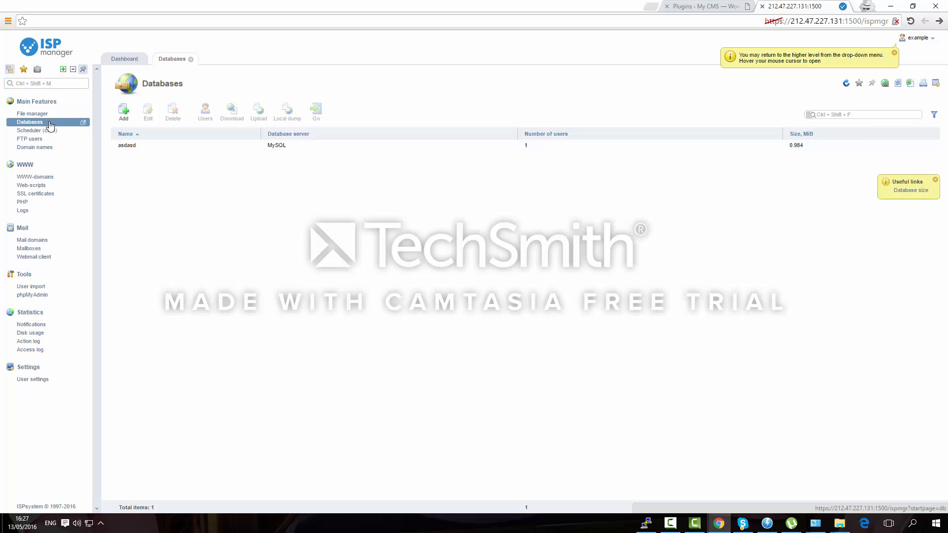
left_click(160, 146)
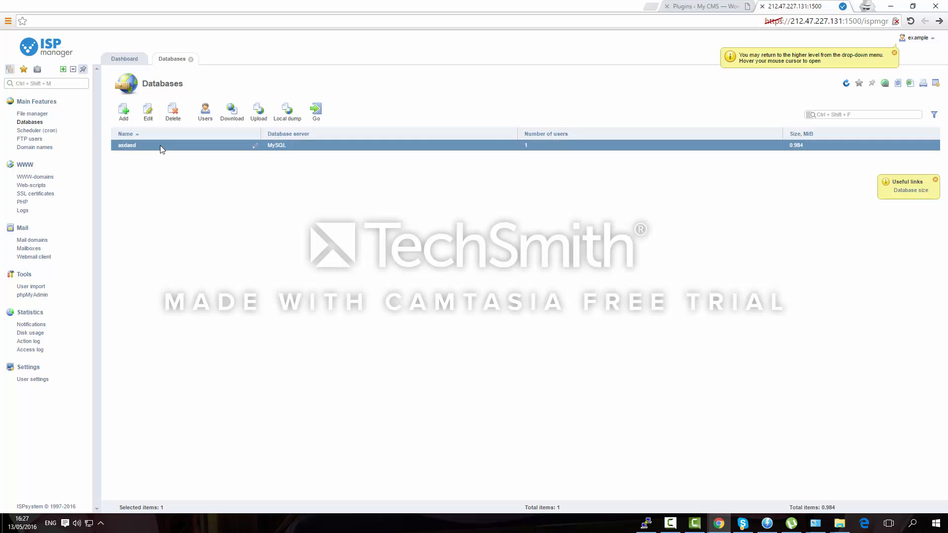